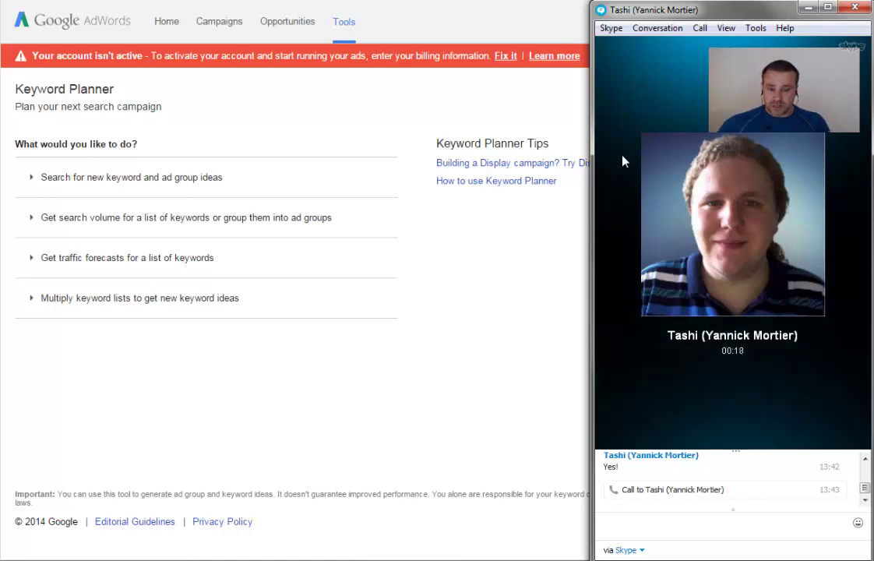
# Show the Skype call's chat and enlarge its message area to reveal the full list of German keywords
pyautogui.moveTo(622, 162)
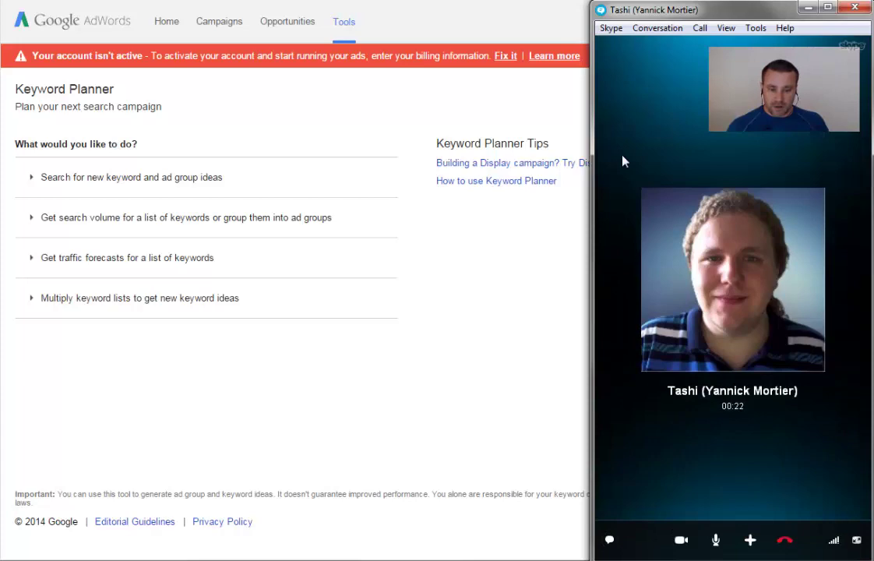
pyautogui.click(622, 162)
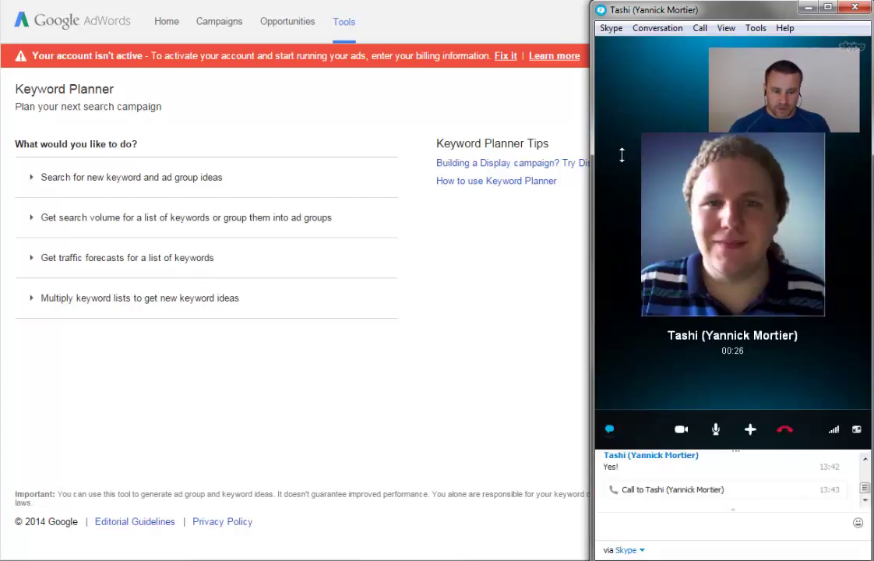
pyautogui.moveTo(734, 376); pyautogui.dragTo(734, 219)
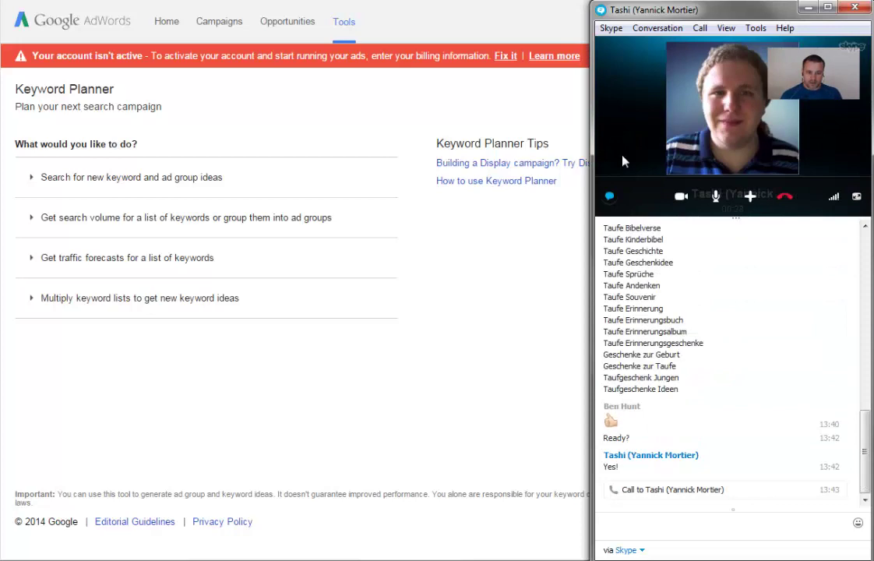
pyautogui.moveTo(864, 451); pyautogui.dragTo(865, 444)
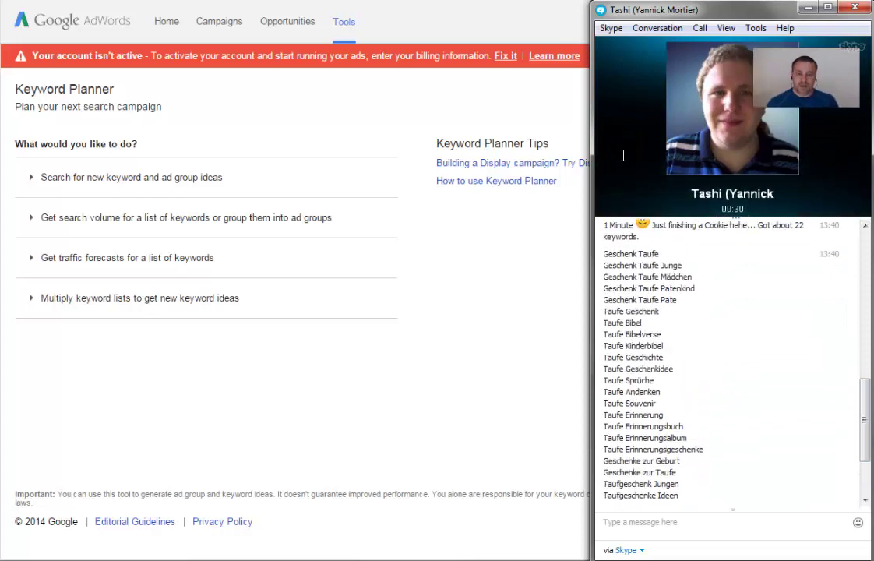
pyautogui.moveTo(623, 155)
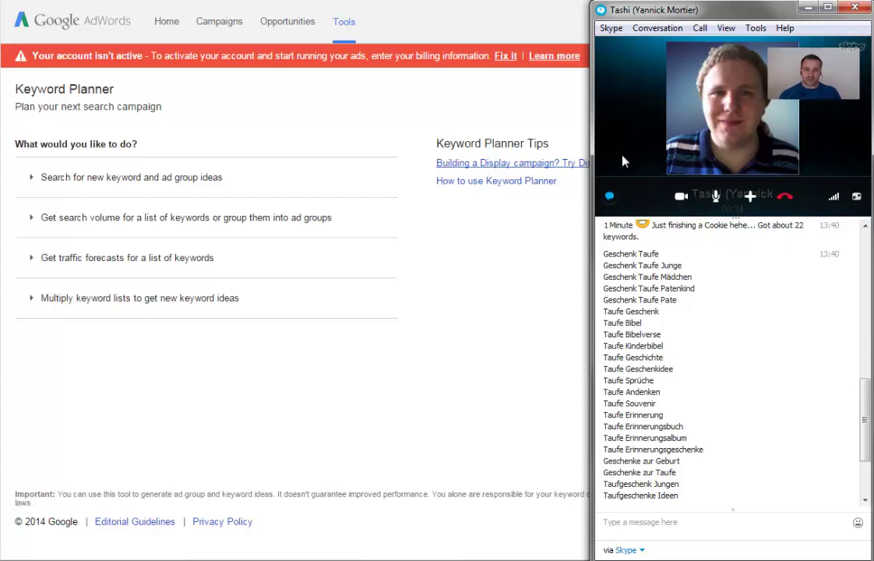
# Start sharing the screen with the other participant in the Skype call
pyautogui.click(699, 28)
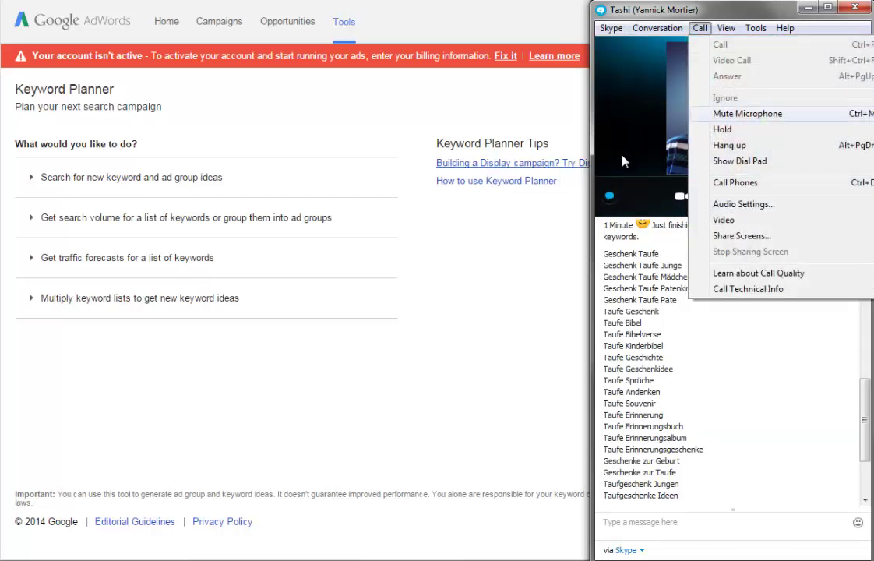
pyautogui.press('Return')
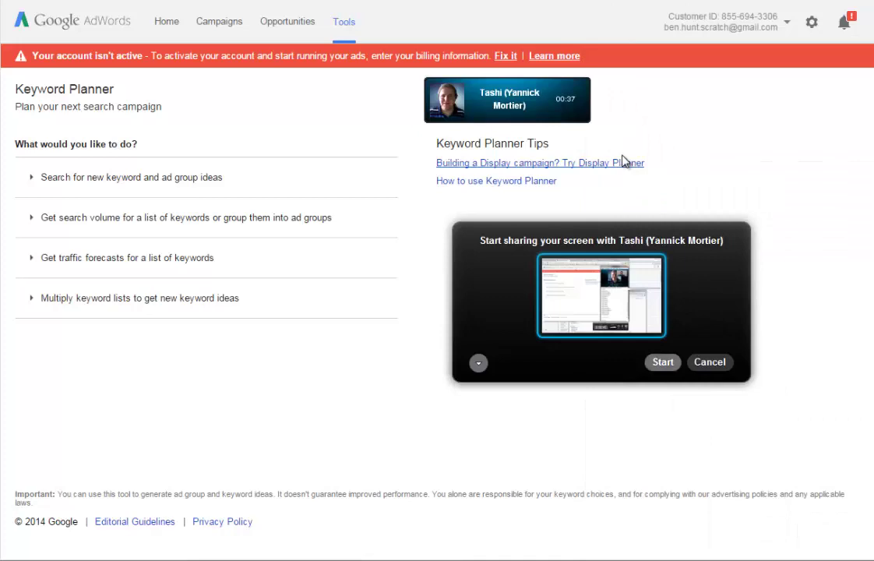
pyautogui.press('Return')
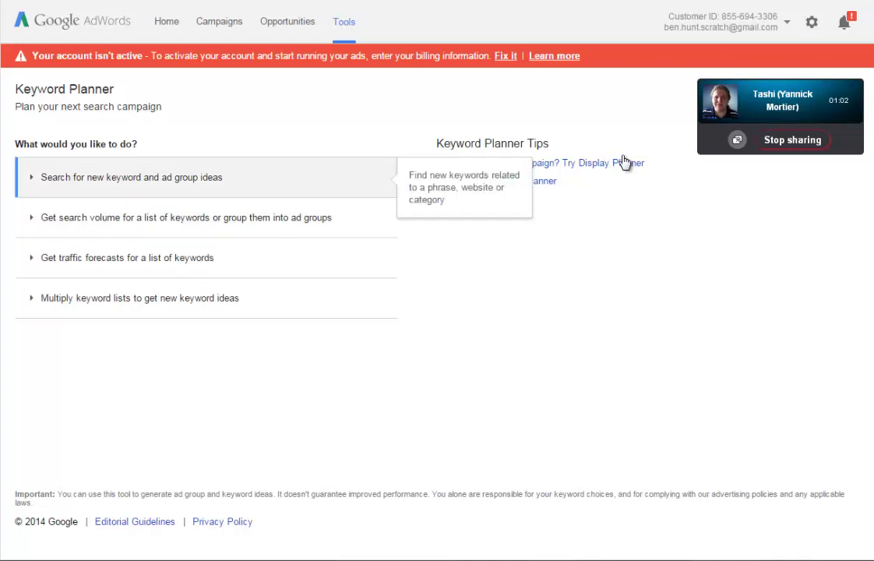
# Open the search for new keyword and ad group ideas and set its target language to German
pyautogui.click(132, 178)
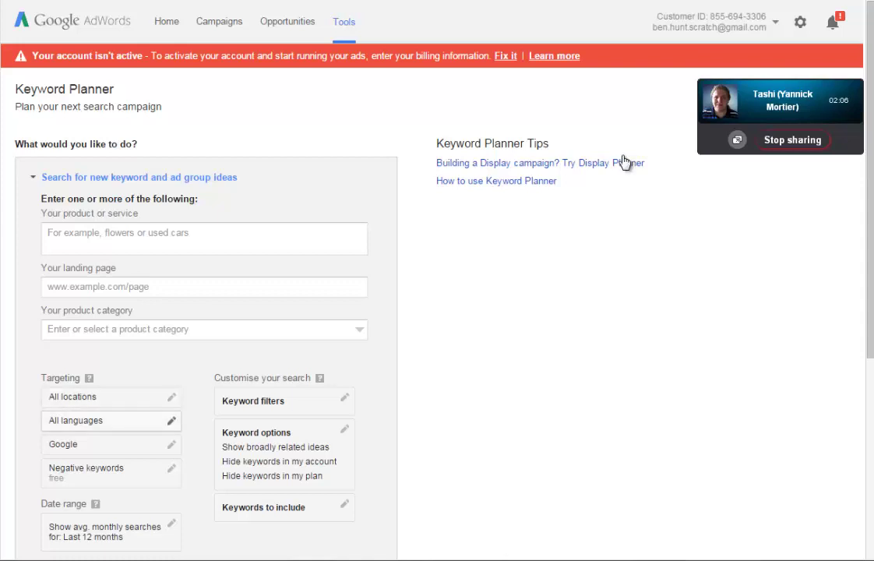
pyautogui.click(110, 421)
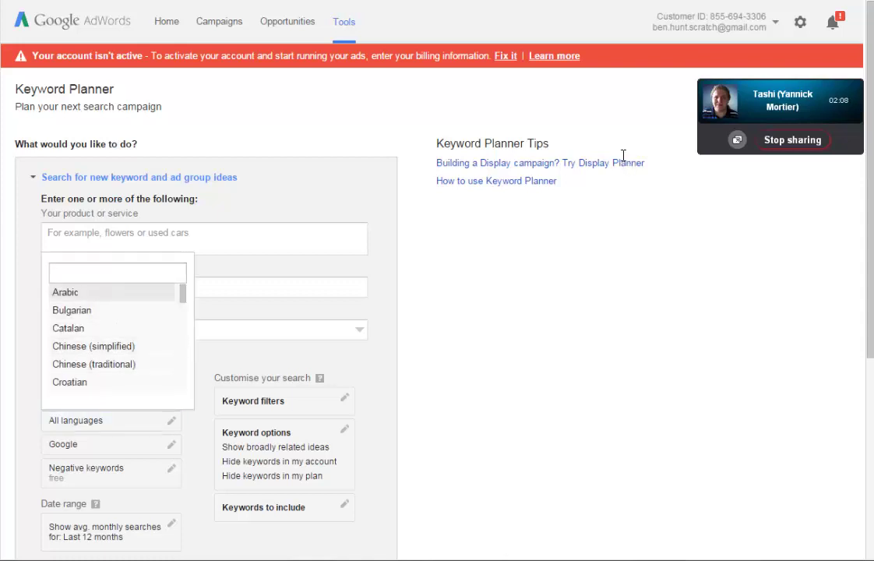
pyautogui.write('ger')
pyautogui.press('Return')
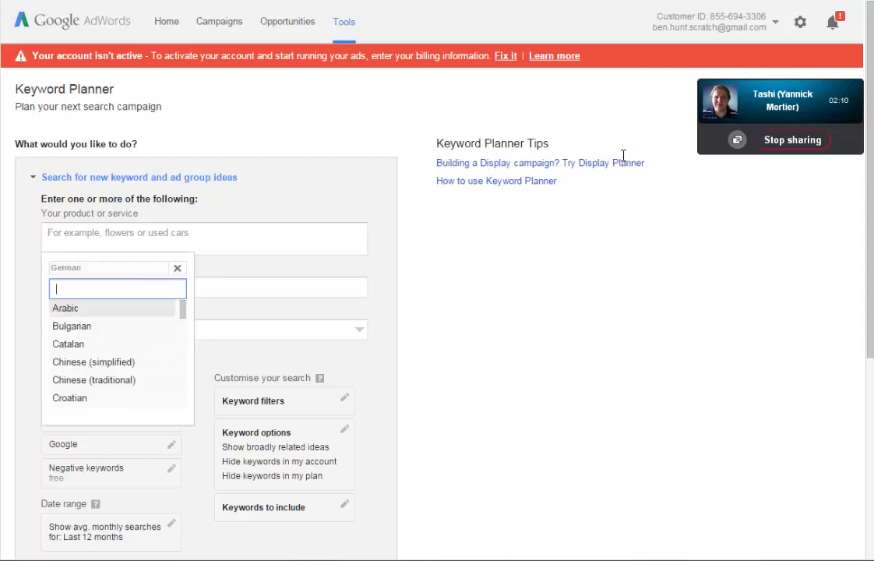
pyautogui.click(622, 156)
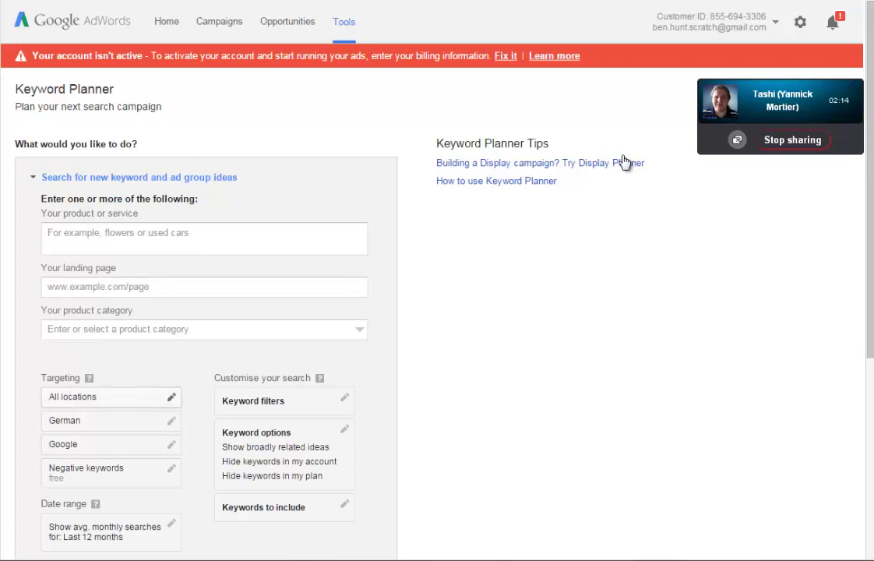
# Set the targeted locations to the countries Germany and Austria
pyautogui.press('Return')
pyautogui.write('germ')
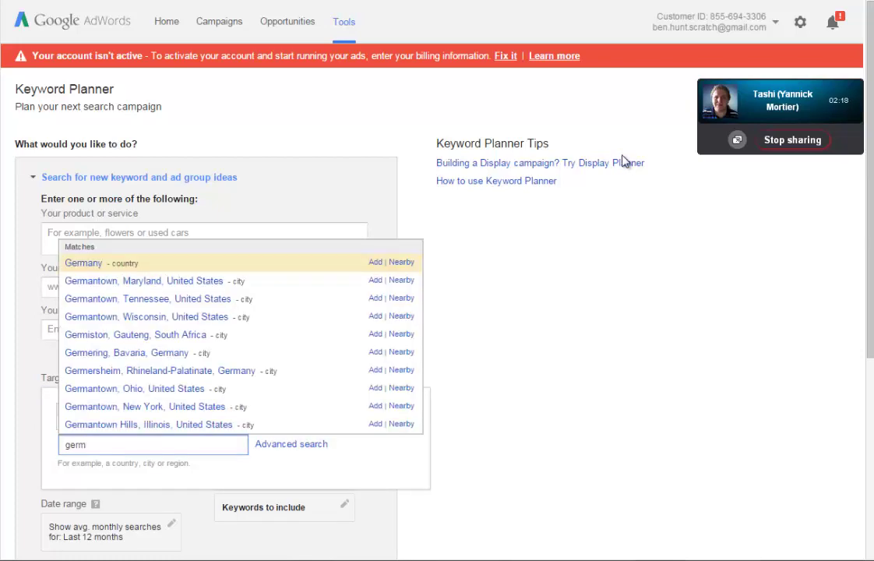
pyautogui.press('Return')
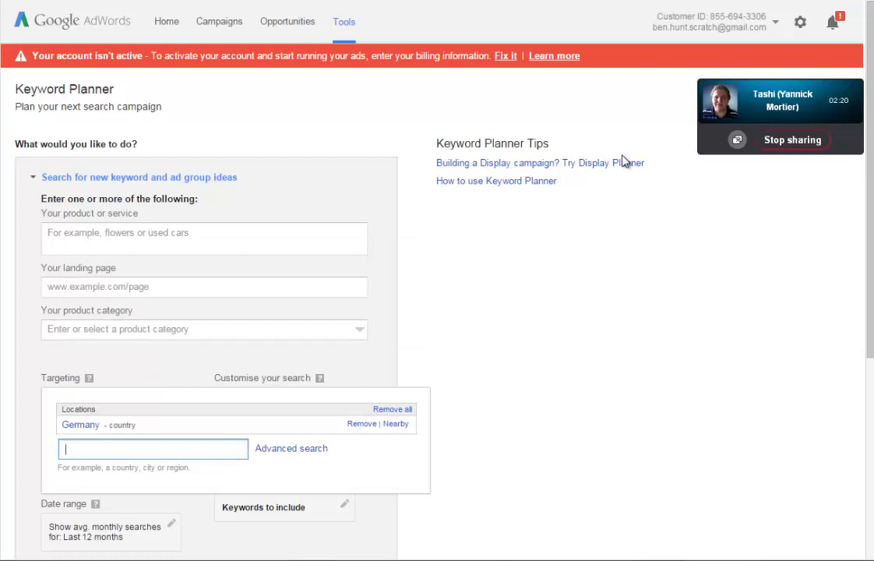
pyautogui.write('austria')
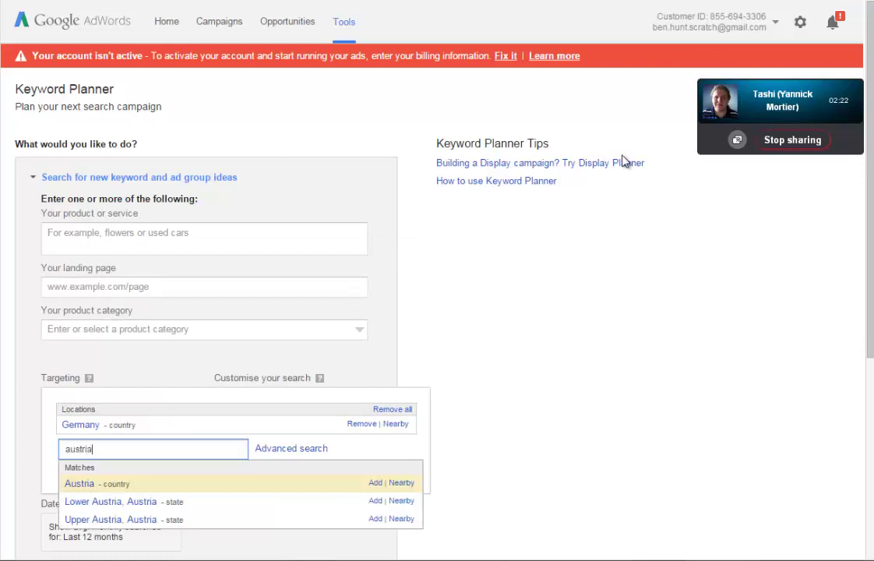
pyautogui.press('Return')
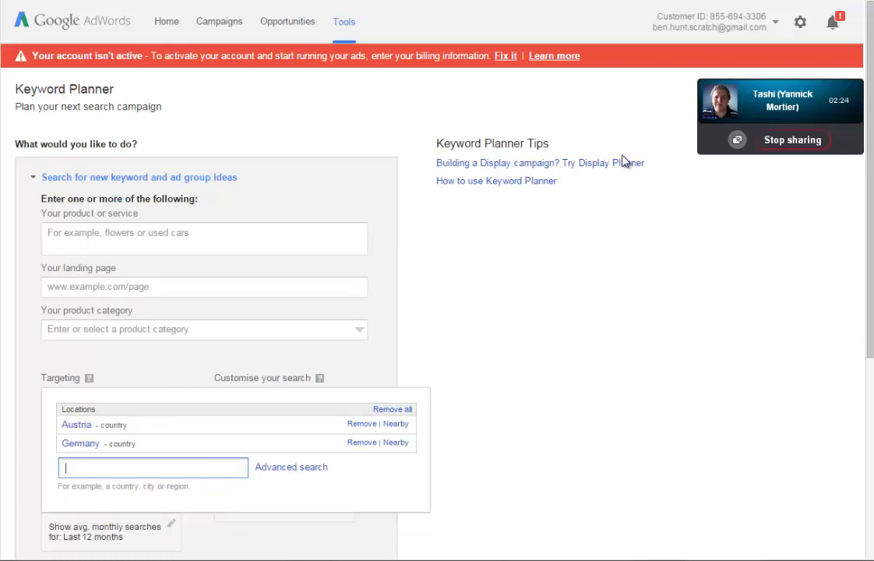
pyautogui.press('Escape')
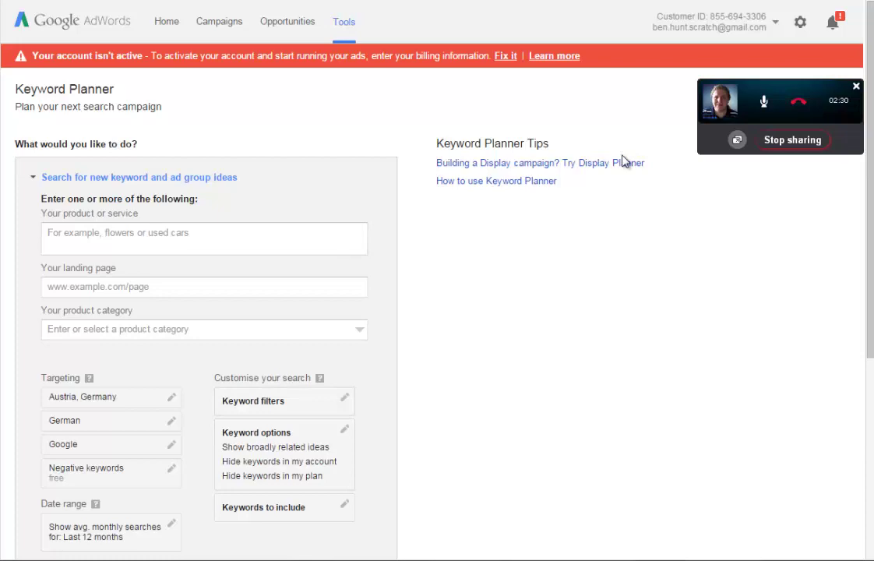
# Copy the keyword list from "Geschenk Taufe" to "Taufgeschenke Ideen" in the Skype chat into Keyword Planner's product or service field
pyautogui.hotkey('alt', 'Tab')
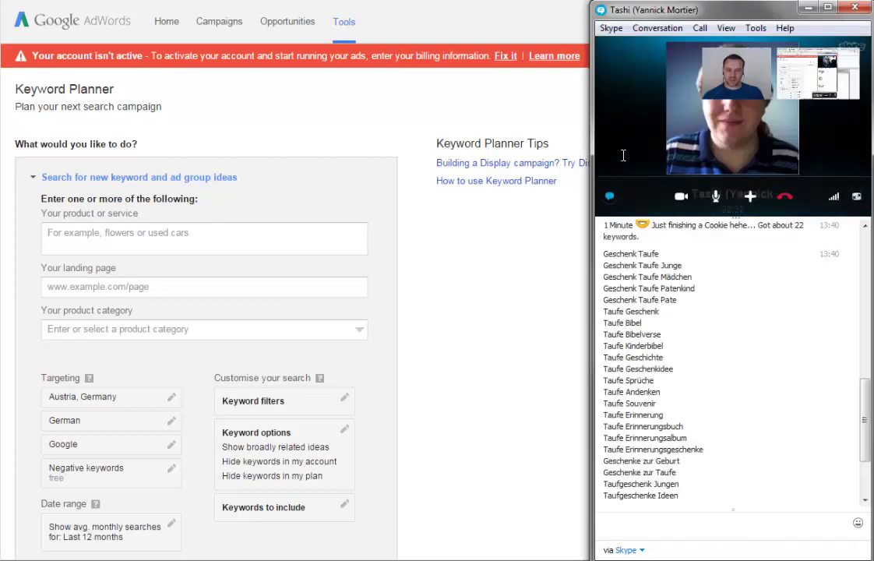
pyautogui.moveTo(679, 496)
pyautogui.mouseDown()
pyautogui.moveTo(628, 369)
pyautogui.moveTo(603, 254)
pyautogui.mouseUp()
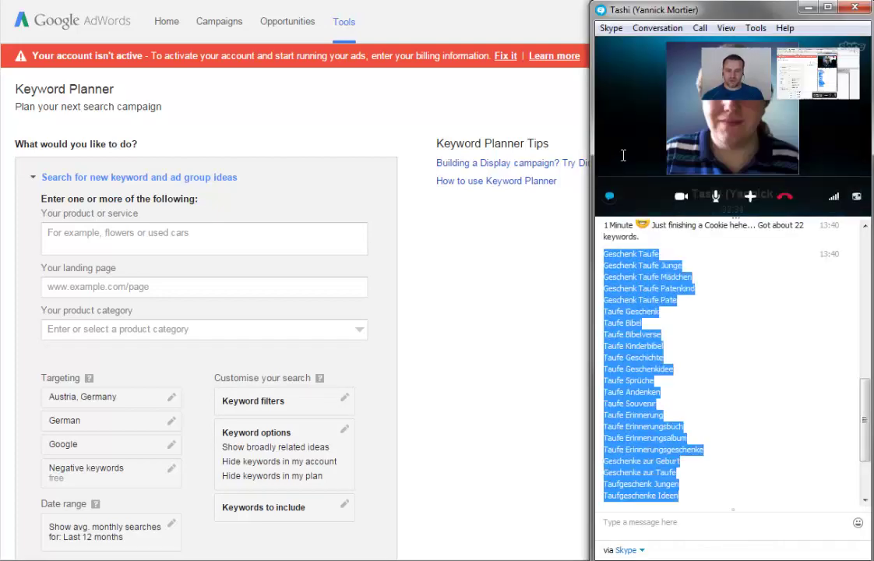
pyautogui.rightClick(623, 256)
pyautogui.click(666, 289)
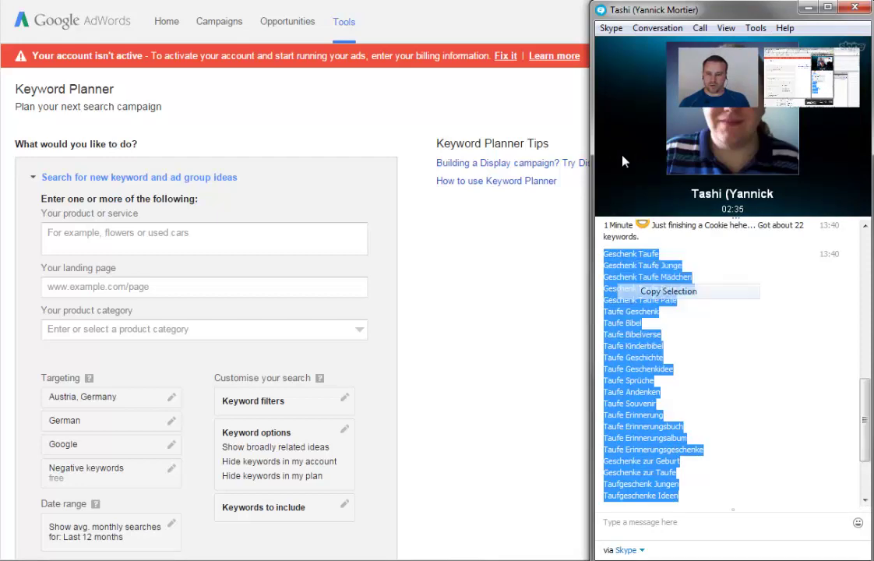
pyautogui.hotkey('alt', 'Tab')
pyautogui.hotkey('ctrl', 'v')
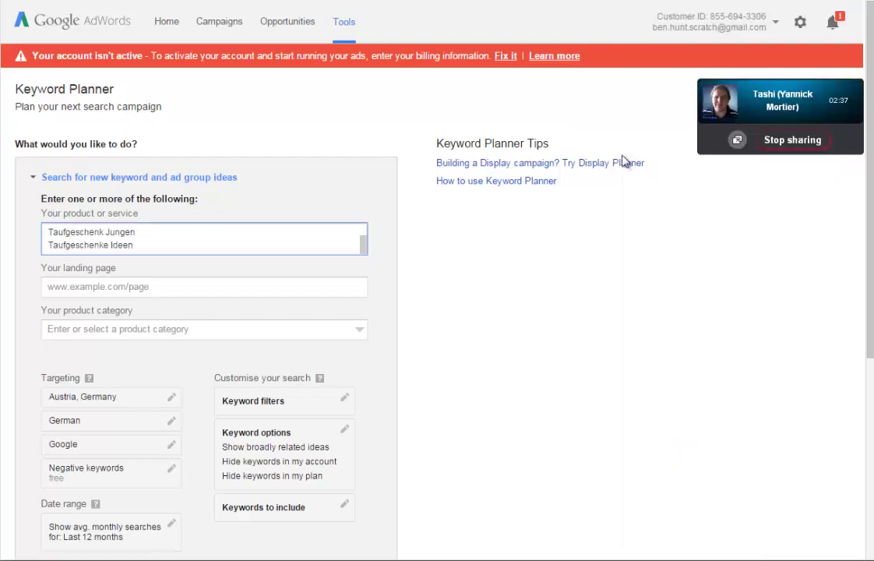
# Get the keyword ideas for the entered keyword list
pyautogui.click(622, 155)
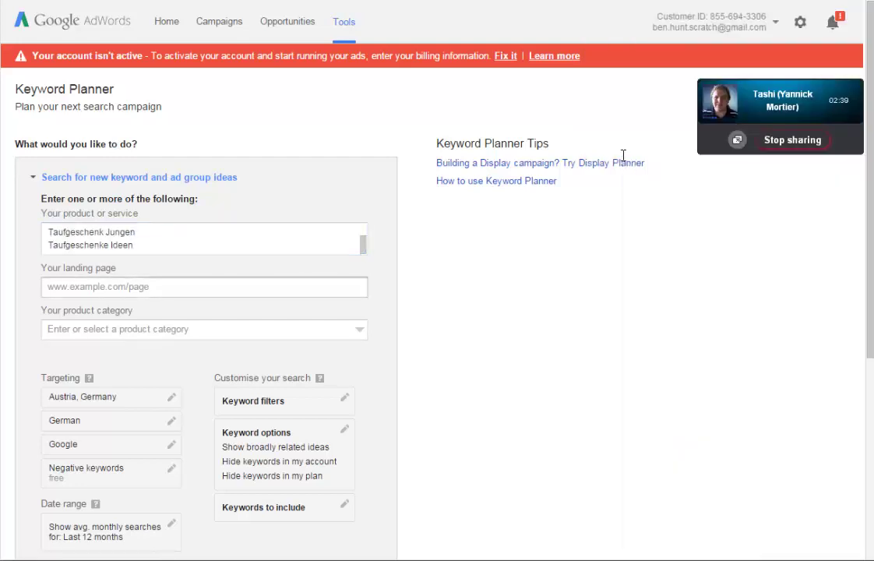
pyautogui.scroll(-4, 623, 161)
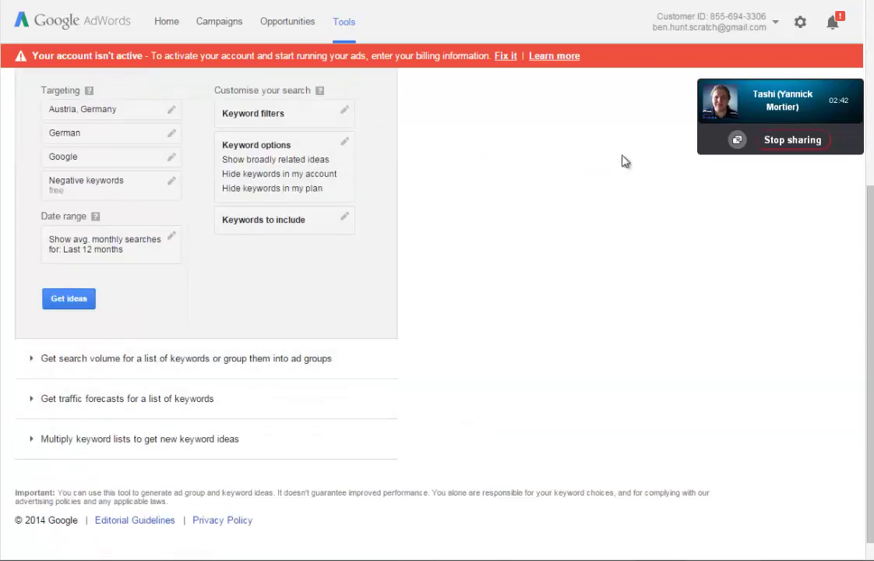
pyautogui.press('Return')
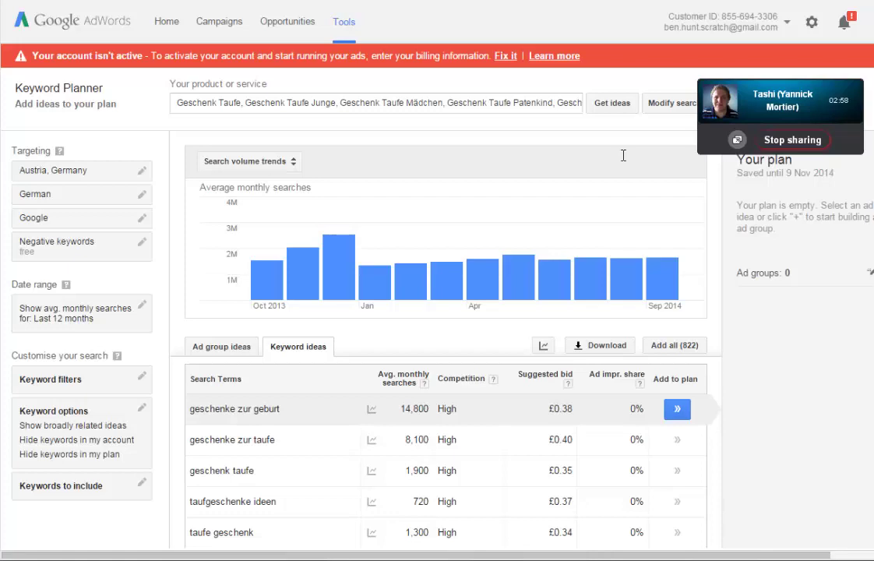
pyautogui.moveTo(280, 409); pyautogui.dragTo(189, 409)
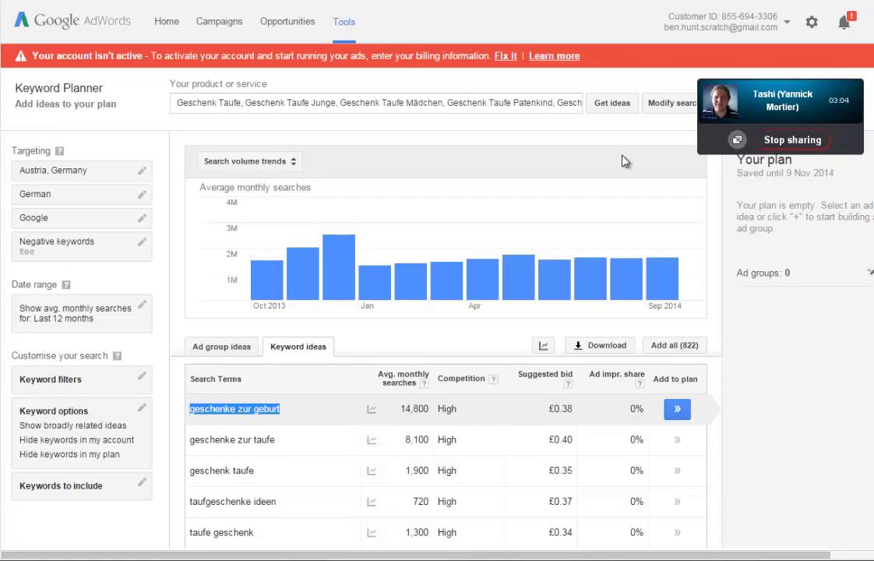
pyautogui.click(623, 156)
pyautogui.doubleClick(265, 409)
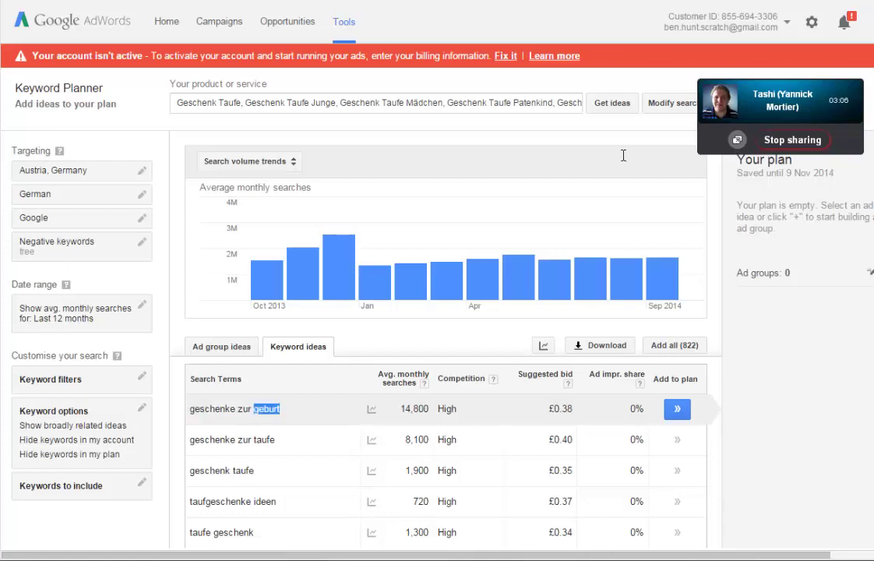
pyautogui.click(623, 155)
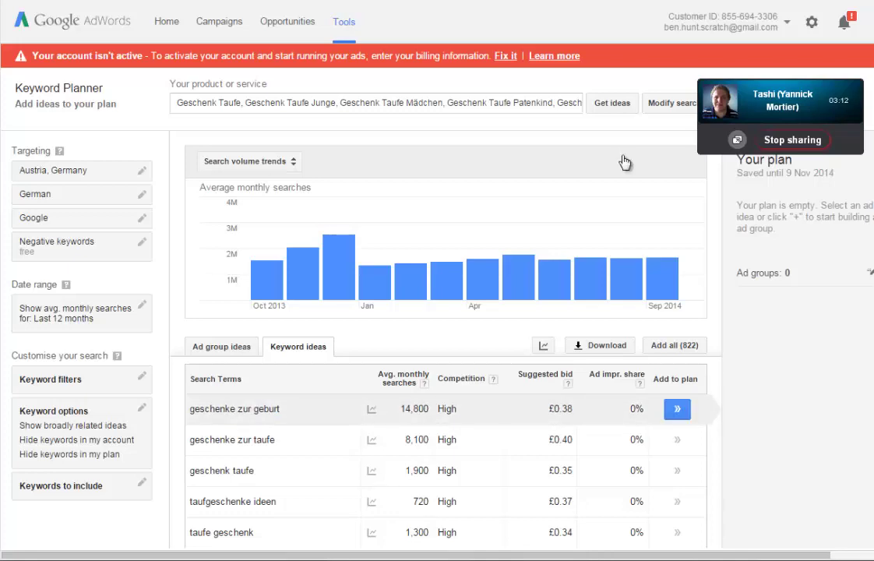
# Sort the keyword ideas by average monthly searches
pyautogui.click(397, 378)
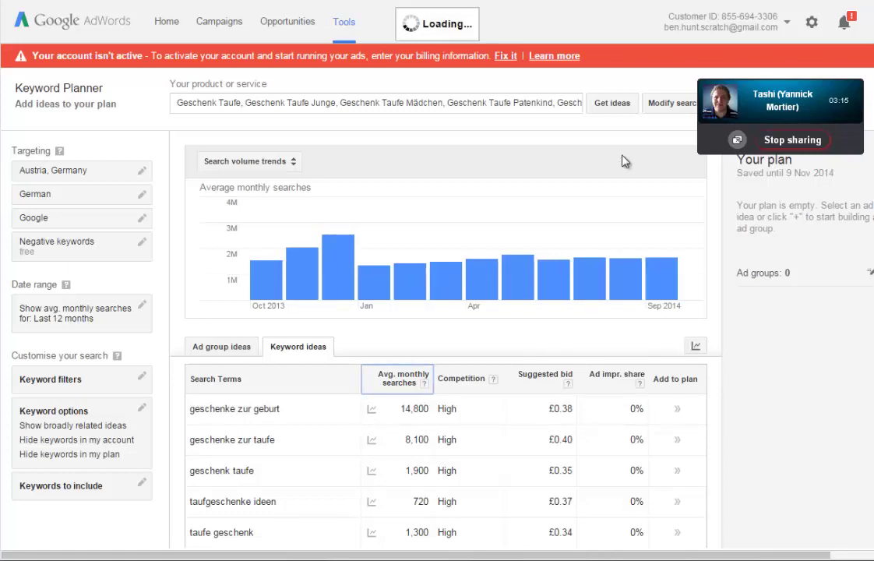
# Open a blank Notepad document and move its window clear of the keyword ideas table
pyautogui.press('super+r')
pyautogui.press('Return')
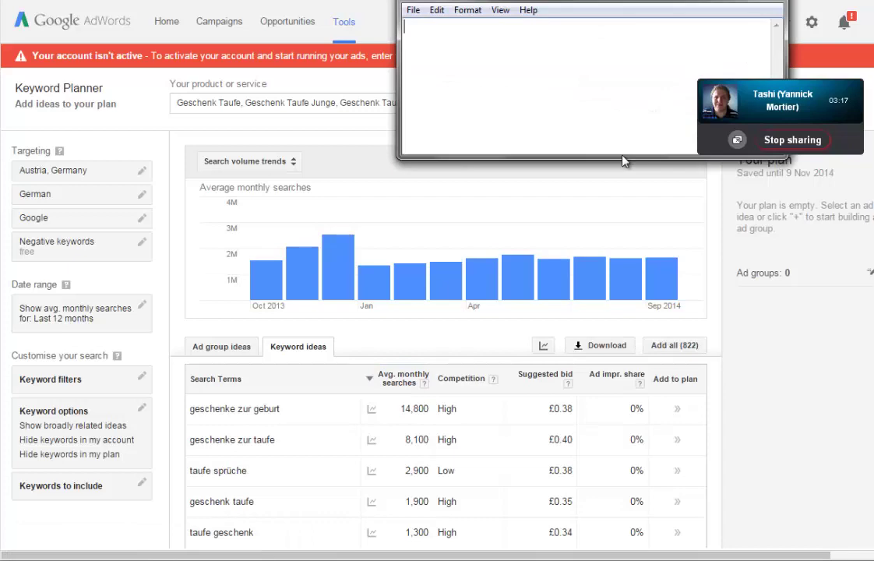
pyautogui.moveTo(592, 1)
pyautogui.mouseDown()
pyautogui.moveTo(267, 22)
pyautogui.moveTo(251, 32)
pyautogui.mouseUp()
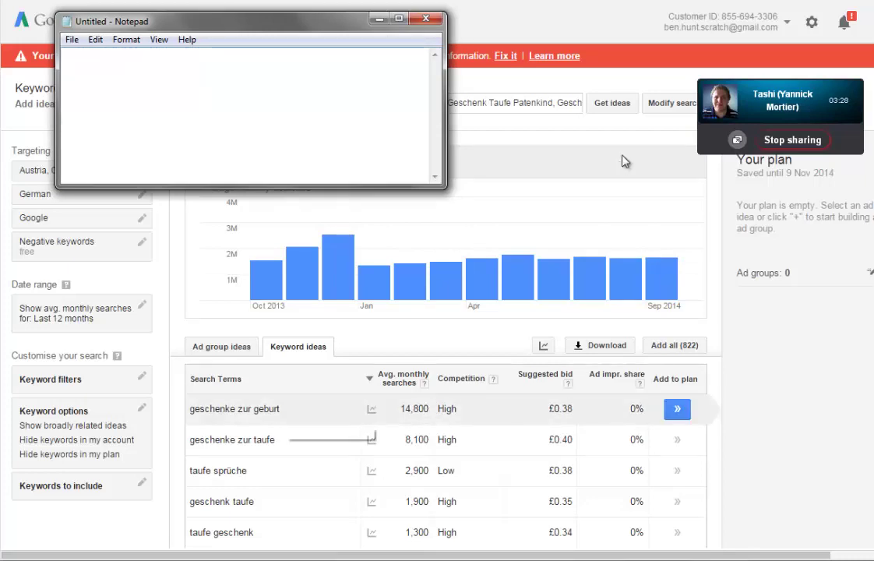
# Copy the keyword "geschenke zur geburt" from the keyword ideas into the keyword box of Moz's Keyword Difficulty tool
pyautogui.moveTo(281, 409); pyautogui.dragTo(189, 409)
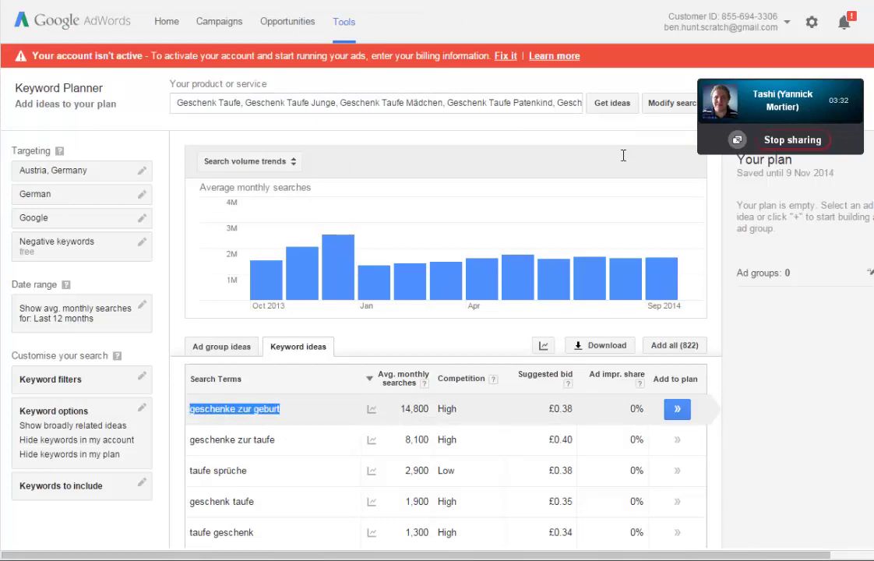
pyautogui.hotkey('alt', 'Tab')
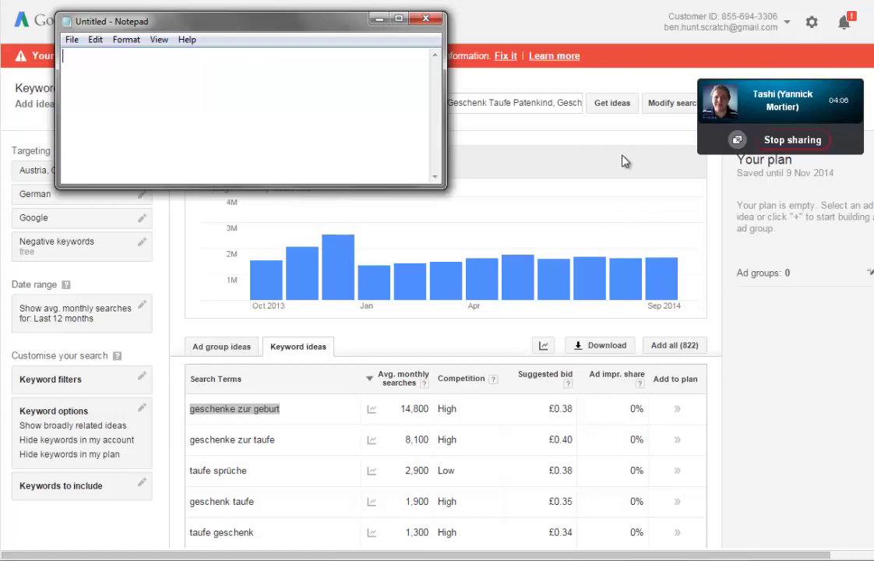
pyautogui.rightClick(259, 414)
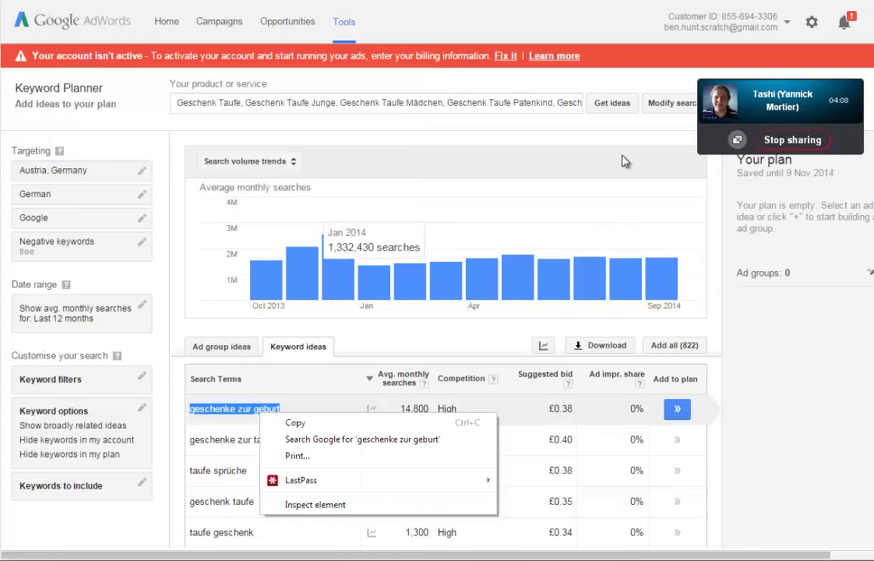
pyautogui.click(296, 423)
pyautogui.hotkey('ctrl', 'Tab')
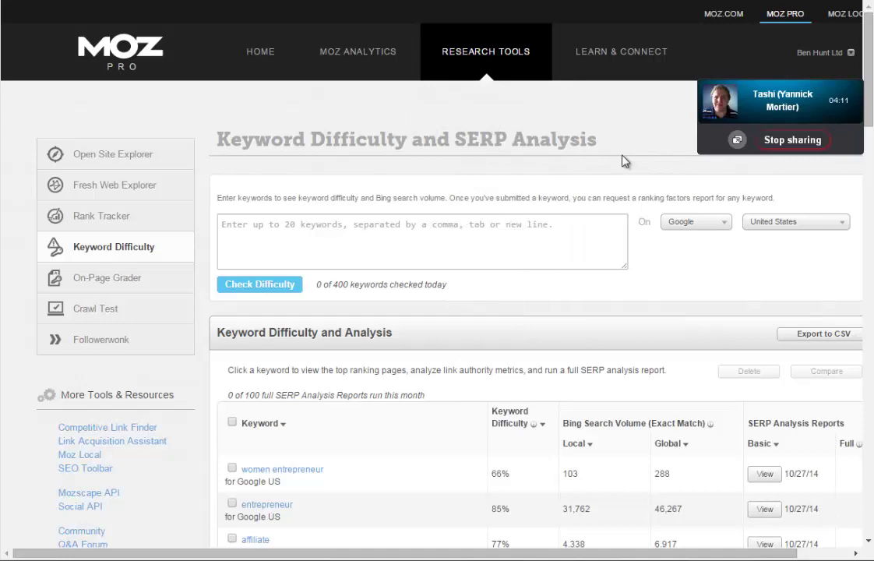
pyautogui.hotkey('ctrl', 'v')
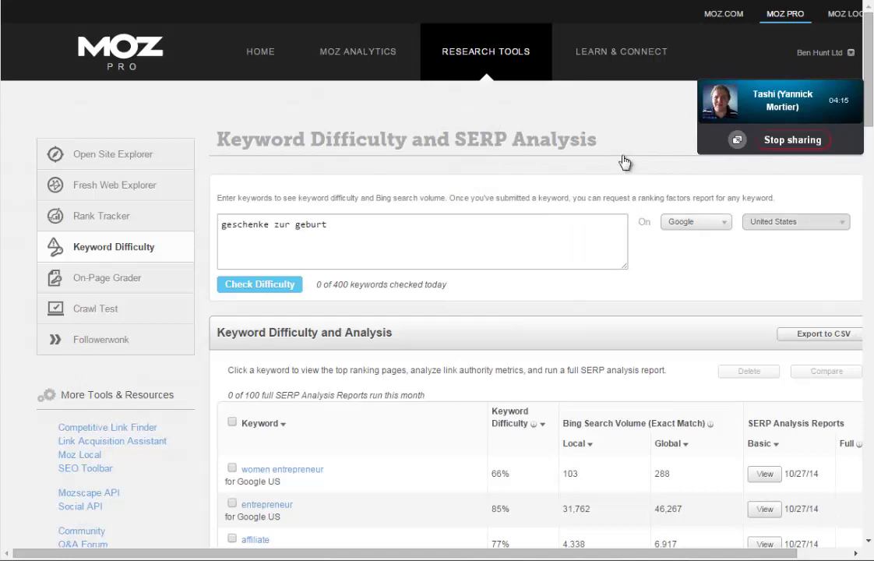
# Set the search country to Germany and check the difficulty of "geschenke zur geburt" on Google
pyautogui.click(795, 222)
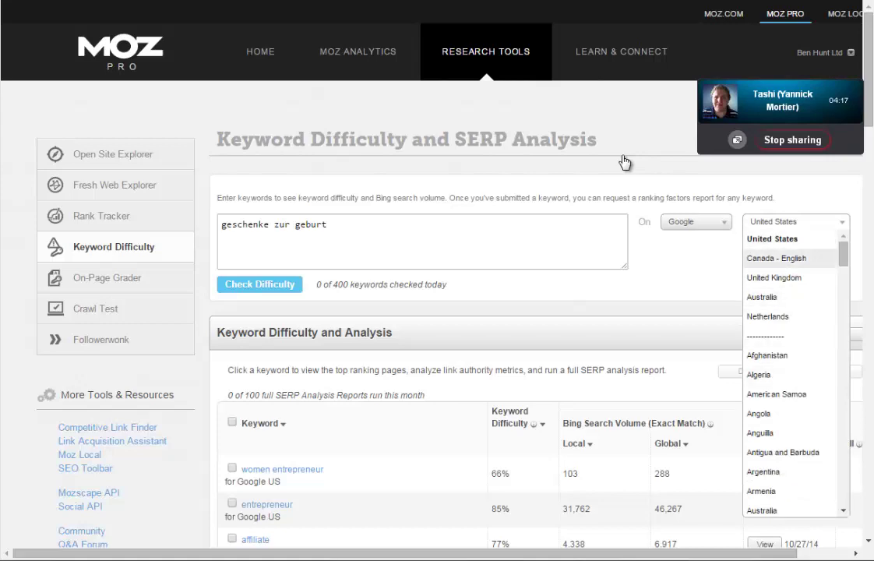
pyautogui.moveTo(843, 254)
pyautogui.mouseDown()
pyautogui.moveTo(843, 345)
pyautogui.moveTo(843, 336)
pyautogui.mouseUp()
pyautogui.click(767, 311)
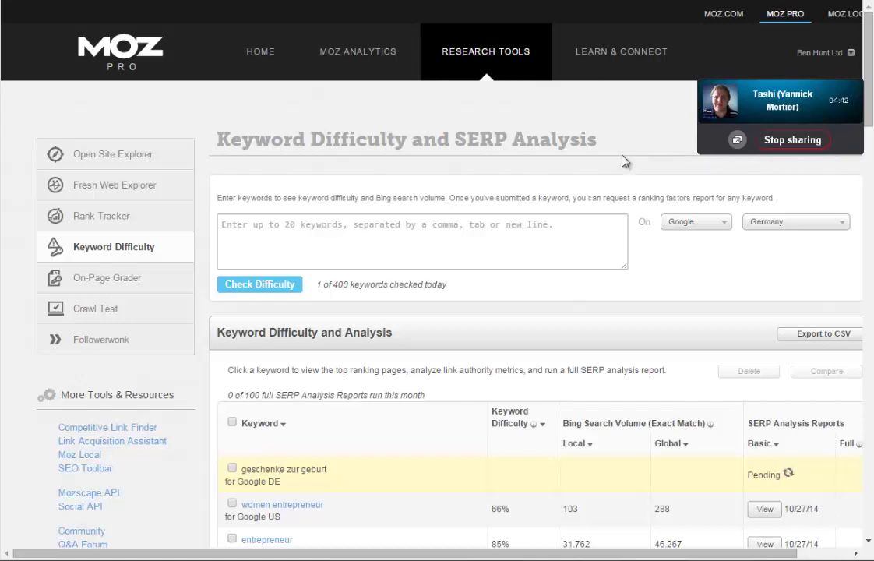
pyautogui.scroll(-3, 622, 161)
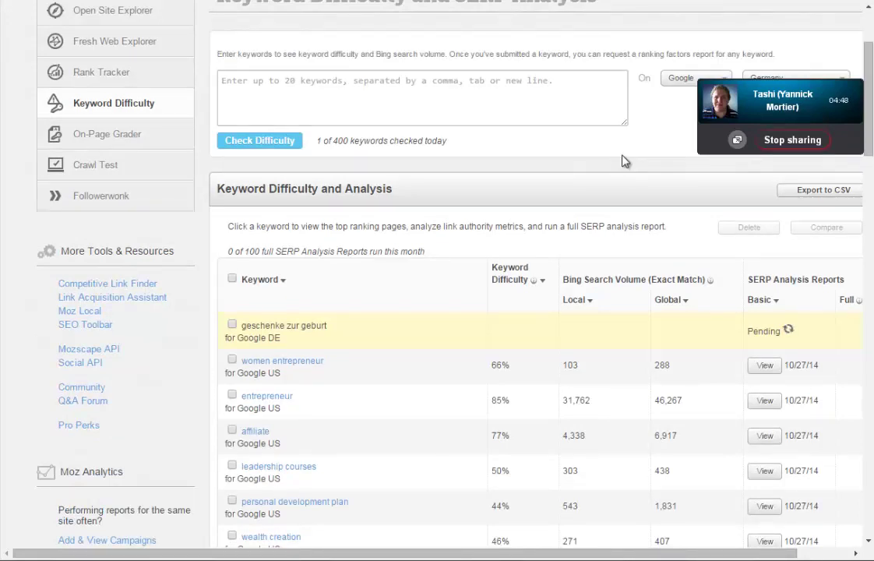
# Open the Dein-Taufgeschenk.de website in a new browser tab
pyautogui.hotkey('ctrl', 't')
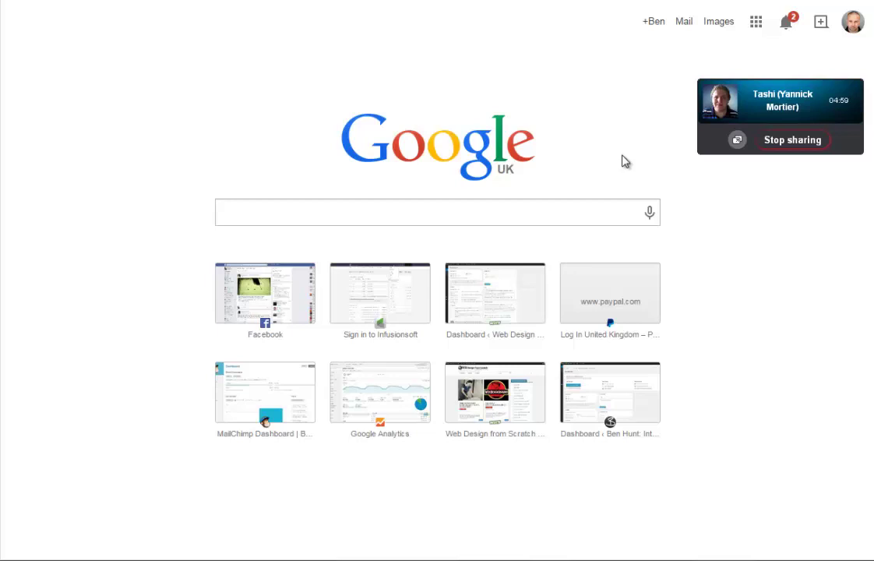
pyautogui.write('deint')
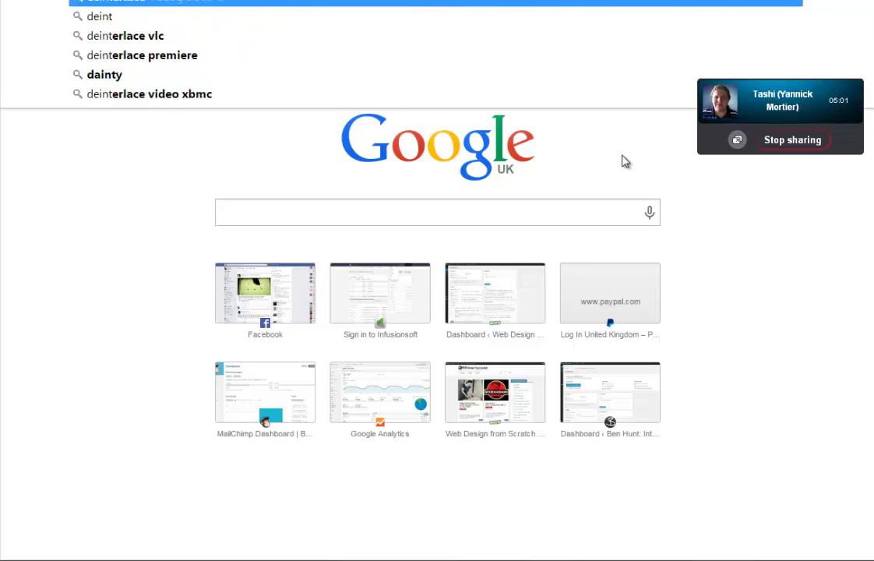
pyautogui.press('BackSpace')
pyautogui.press('BackSpace')
pyautogui.press('Down')
pyautogui.press('Down')
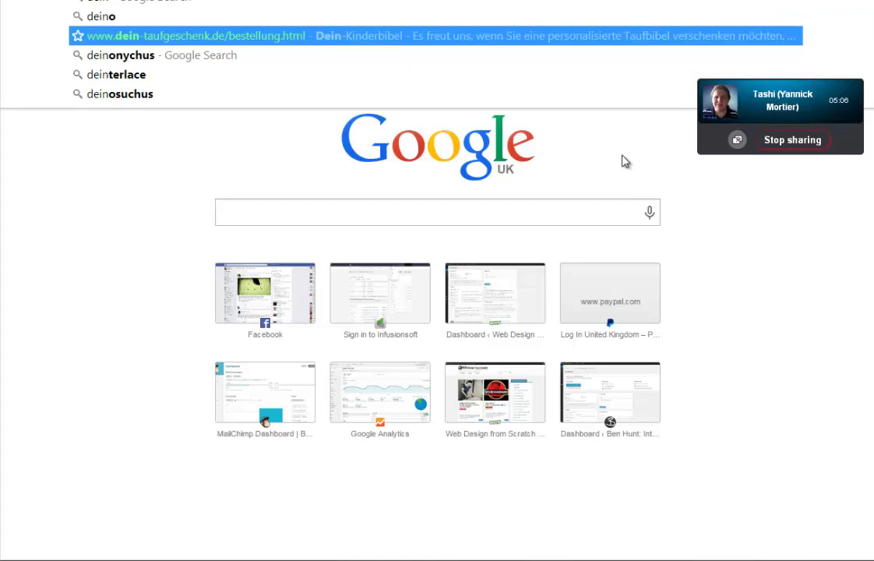
pyautogui.press('Return')
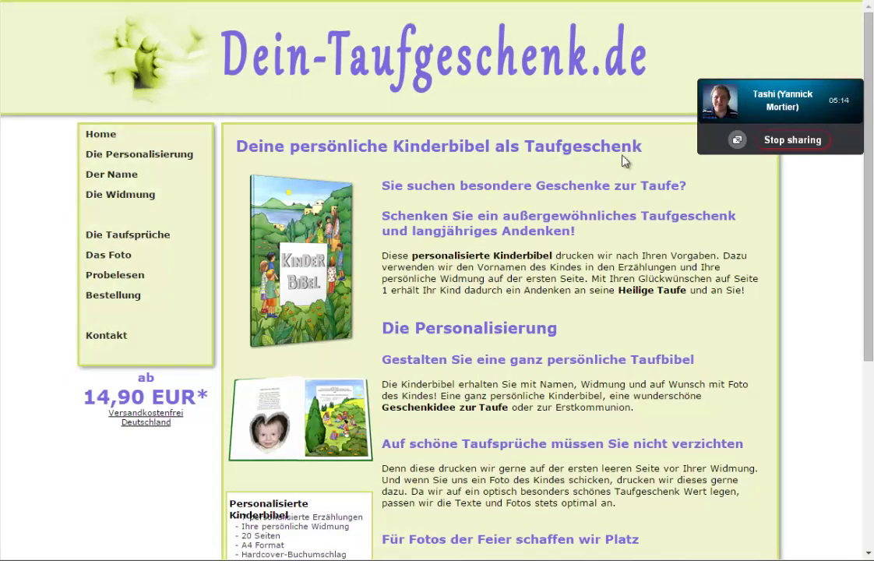
pyautogui.click(206, 1)
pyautogui.hotkey('ctrl', 'Tab')
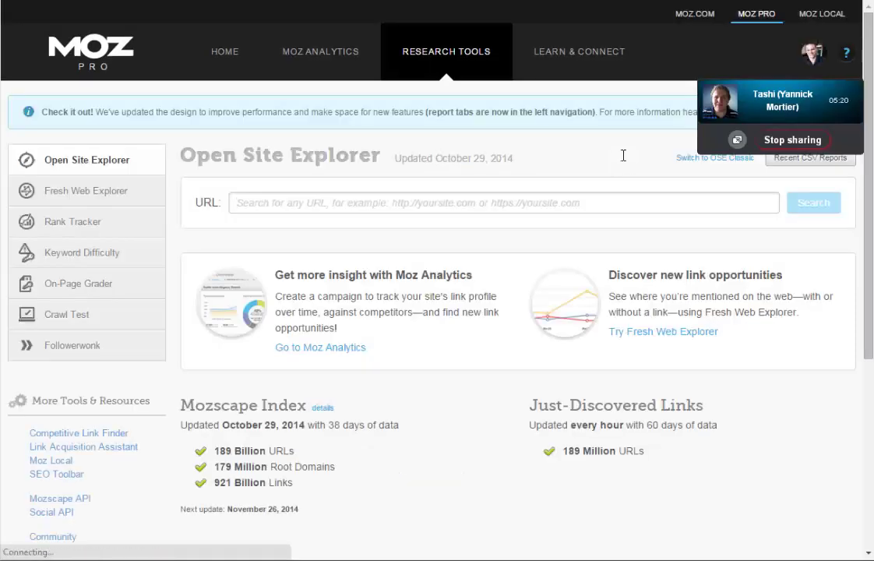
pyautogui.hotkey('ctrl', 'v')
pyautogui.press('Return')
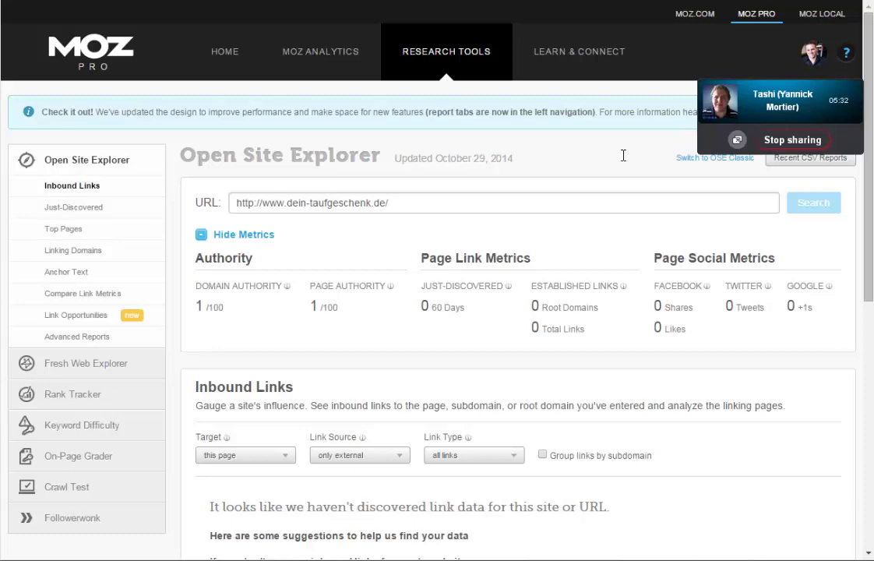
pyautogui.scroll(-3, 622, 160)
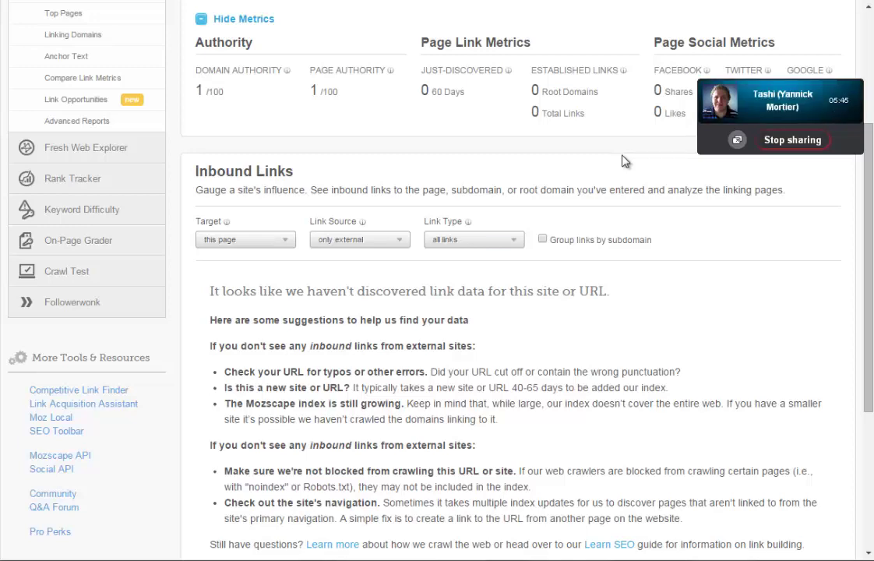
pyautogui.scroll(3, 622, 161)
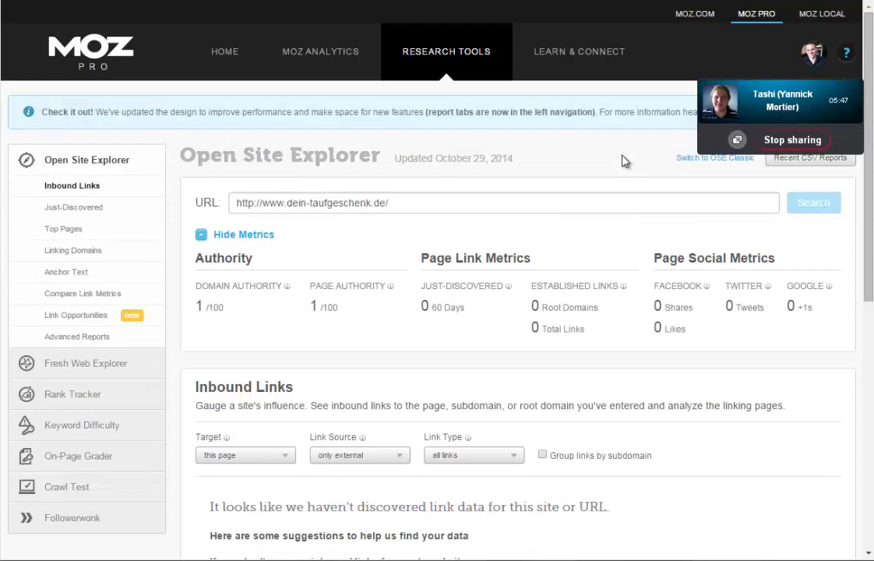
# Copy the site's address into a new browser tab and search Google for "links:dein-taufgeschenk.de"
pyautogui.moveTo(389, 203); pyautogui.dragTo(234, 202)
pyautogui.hotkey('ctrl', 't')
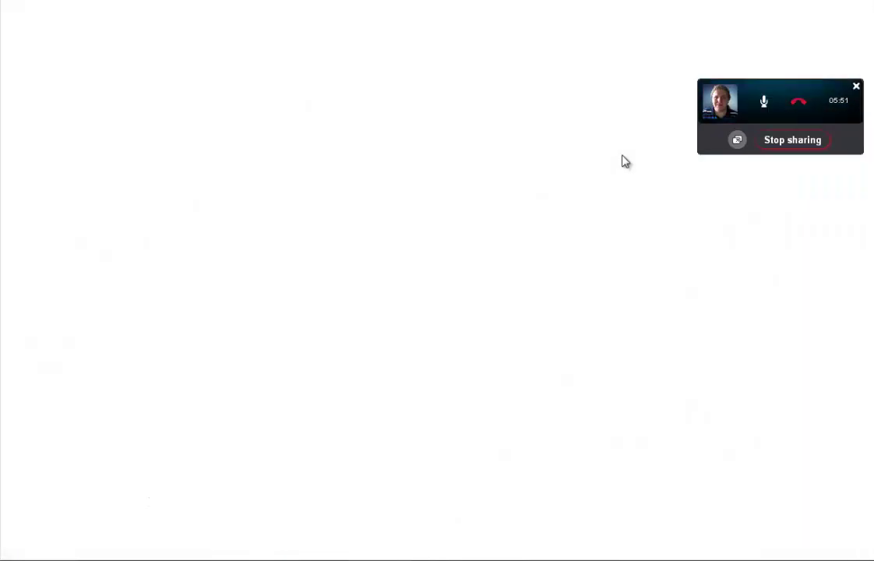
pyautogui.write('links:')
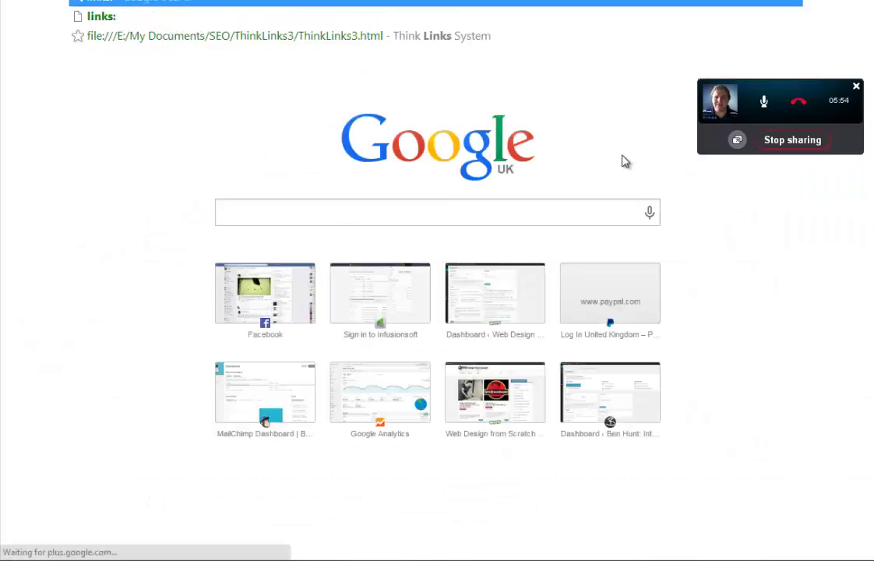
pyautogui.hotkey('ctrl', 'v')
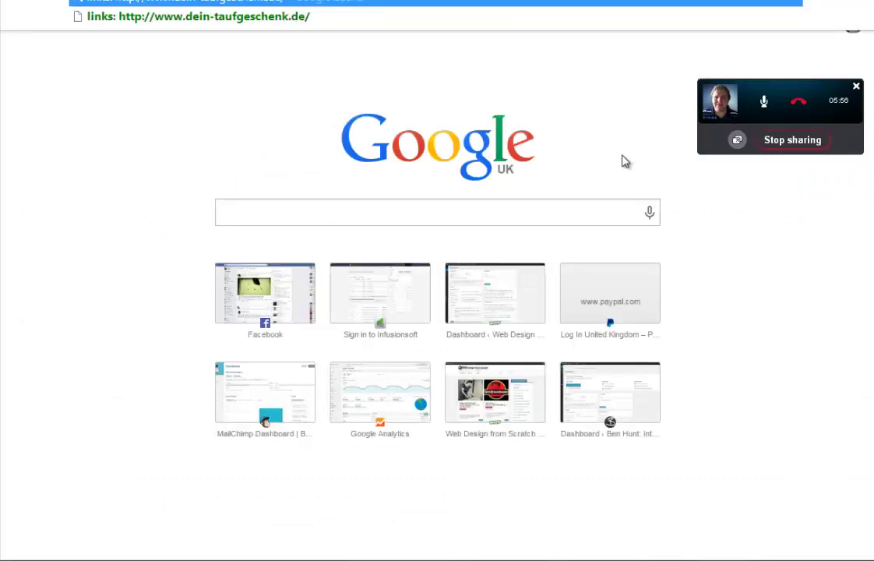
pyautogui.press('BackSpace')
pyautogui.press('End')
pyautogui.press('BackSpace')
pyautogui.press('Return')
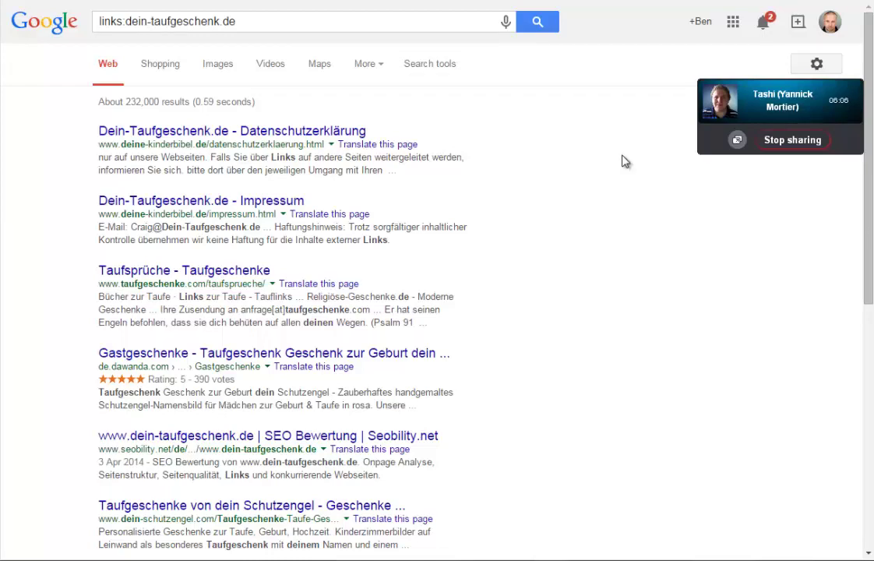
# Search Google with the singular operator, "link:dein-taufgeschenk.de"
pyautogui.click(126, 22)
pyautogui.press('Left')
pyautogui.press('Left')
pyautogui.press('BackSpace')
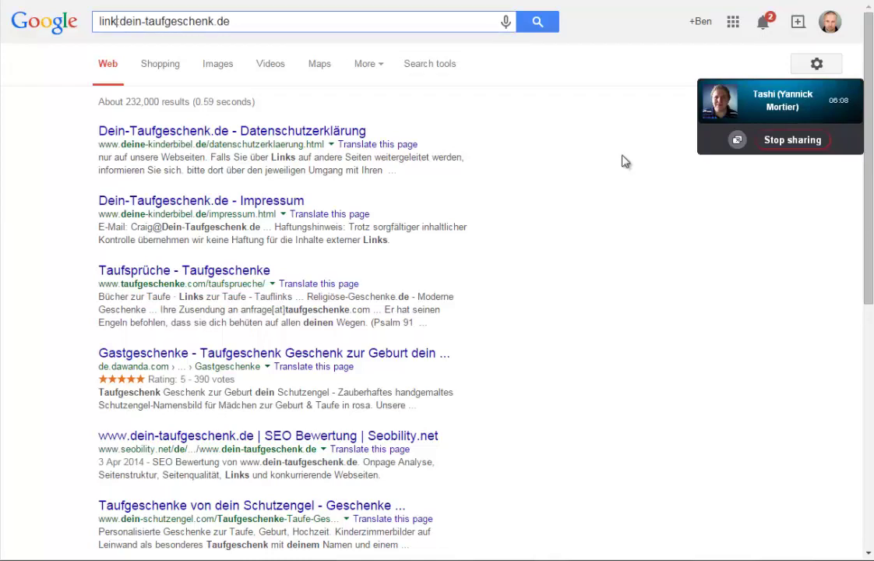
pyautogui.press('Return')
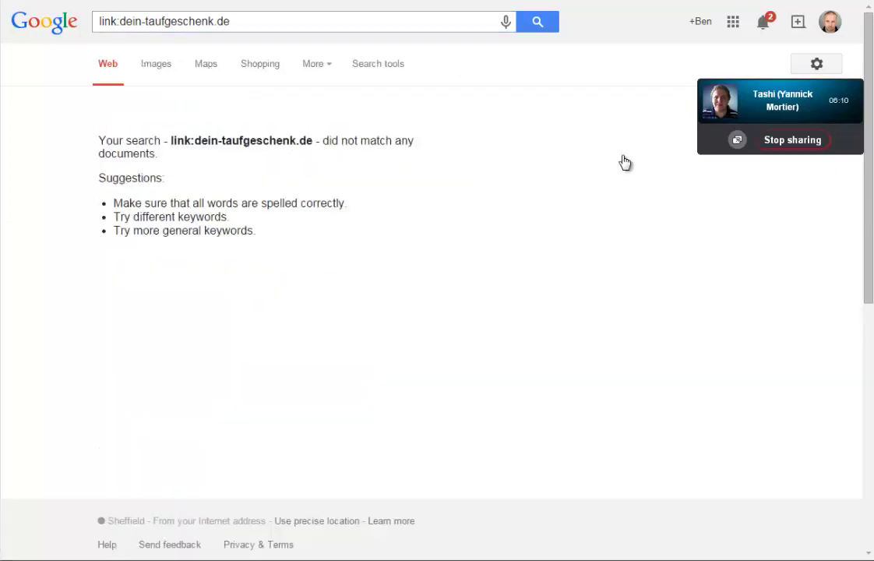
# Restore the plural operator in the query and rerun the search for "links:dein-taufgeschenk.de"
pyautogui.press('Tab')
pyautogui.press('BackSpace')
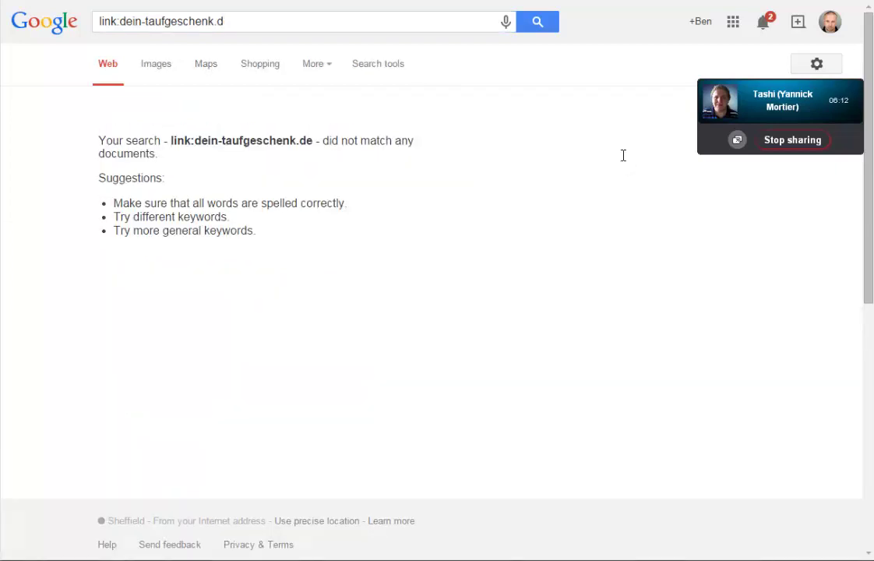
pyautogui.write('e')
pyautogui.press('Home')
pyautogui.press('Right')
pyautogui.press('Right')
pyautogui.press('Right')
pyautogui.press('Right')
pyautogui.write('s')
pyautogui.press('Return')
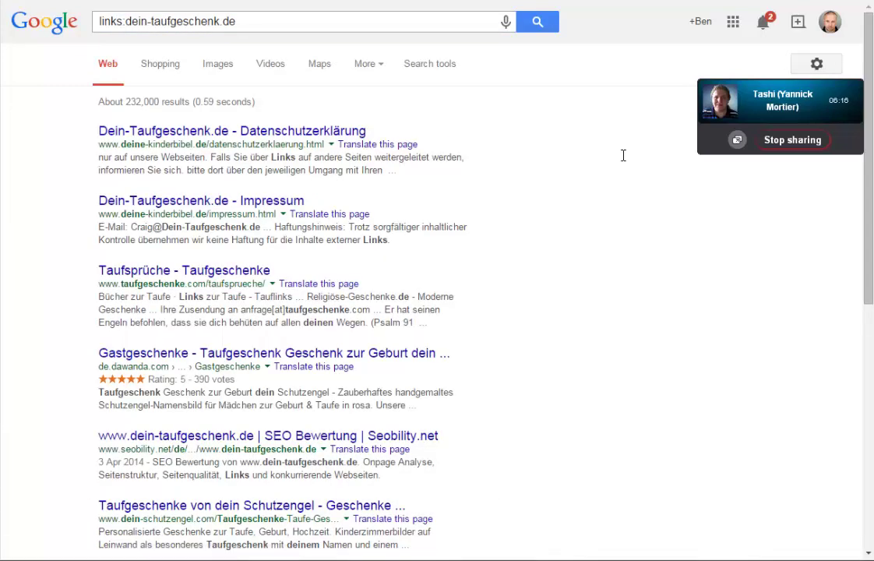
# Review the headings and text on the Dein-Taufgeschenk.de home page
pyautogui.hotkey('ctrl', 'Tab')
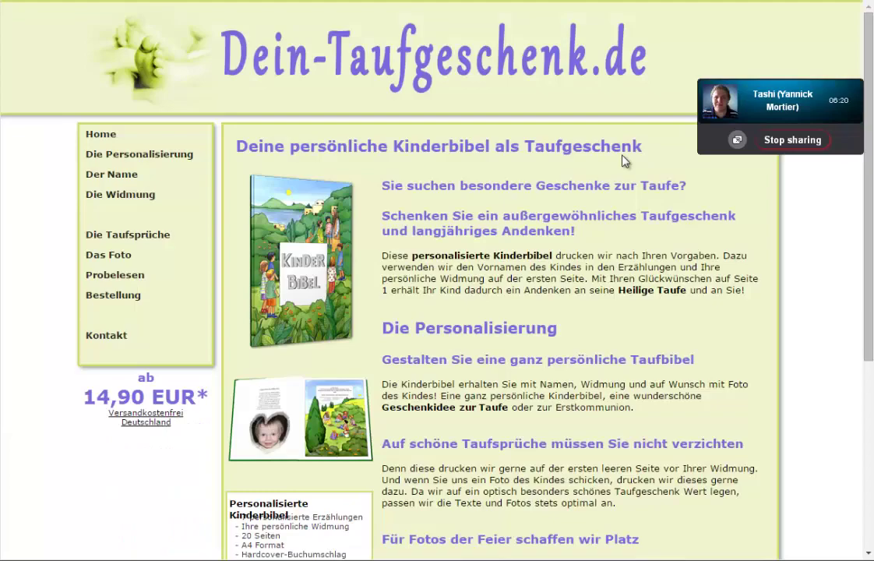
pyautogui.scroll(-1, 621, 161)
pyautogui.scroll(-2, 622, 161)
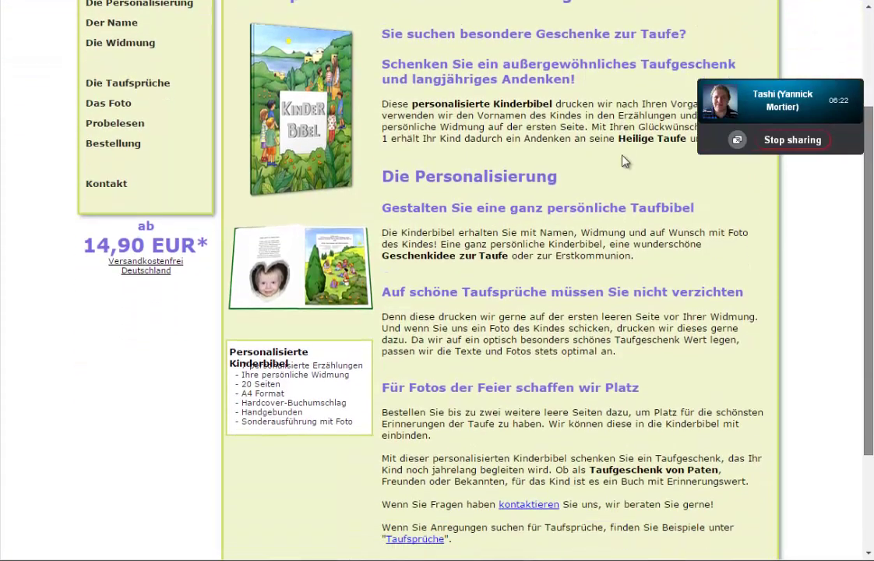
pyautogui.scroll(3, 621, 161)
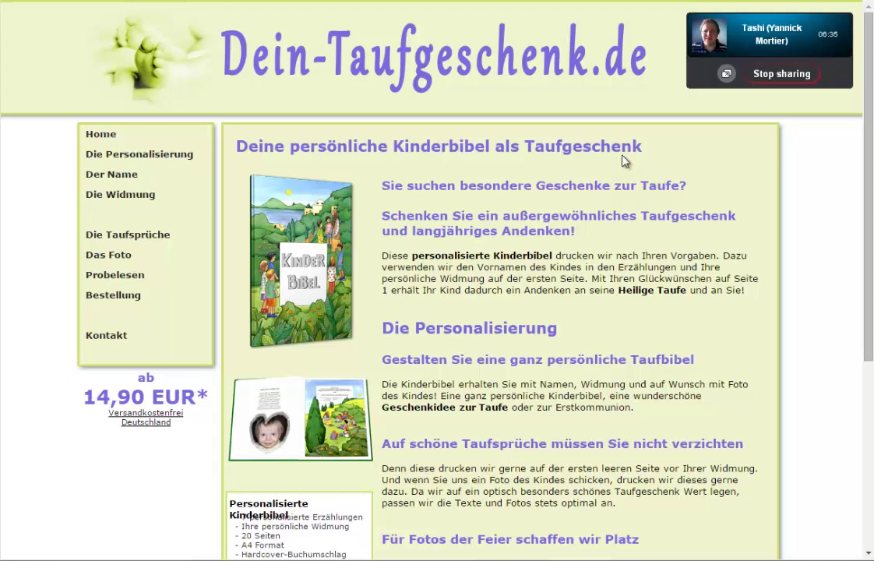
# Open the Datenschutzerklärung and Impressum results of the links search in new tabs and view the Impressum page
pyautogui.hotkey('ctrl', 'Tab')
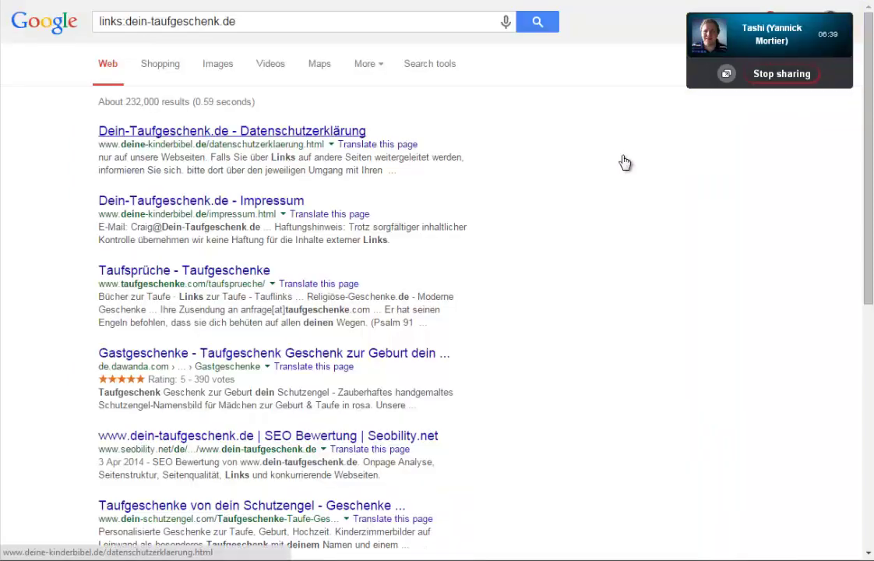
pyautogui.middleClick(232, 131)
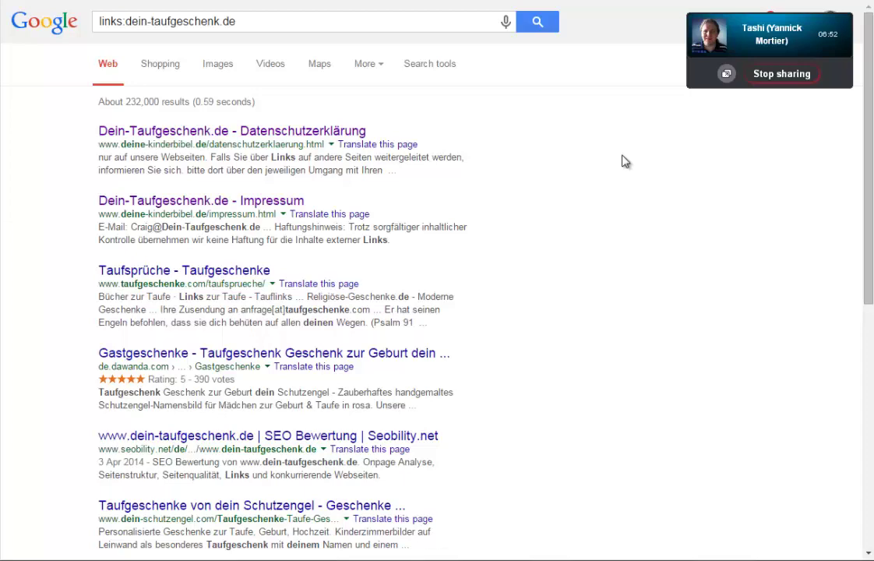
pyautogui.hotkey('ctrl', 'Tab')
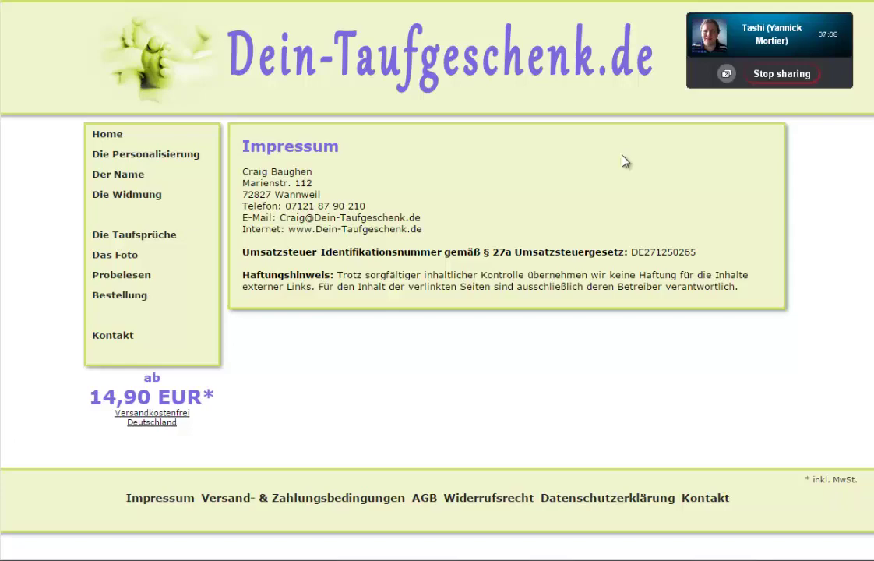
pyautogui.hotkey('ctrl', 'l')
pyautogui.write('www.deine-kinderbibel.de')
pyautogui.press('Return')
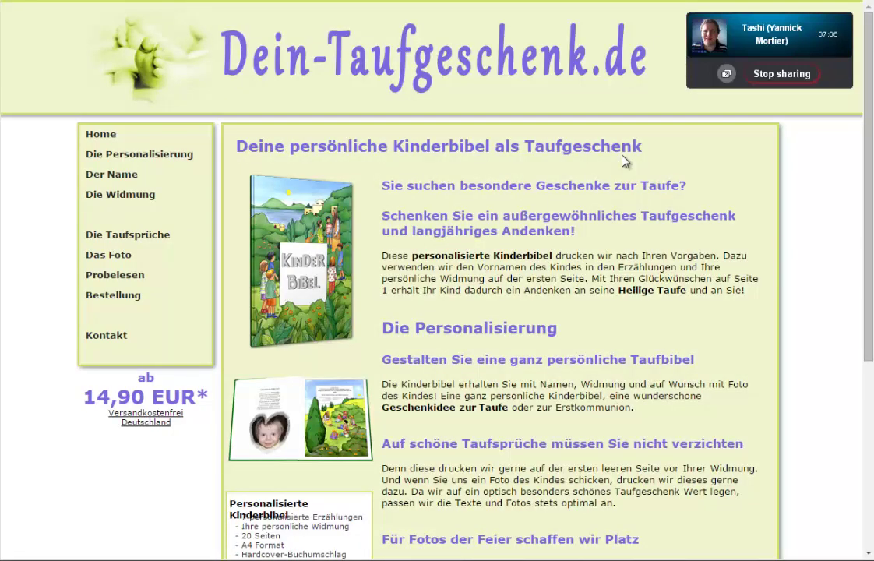
pyautogui.hotkey('alt', 'Left')
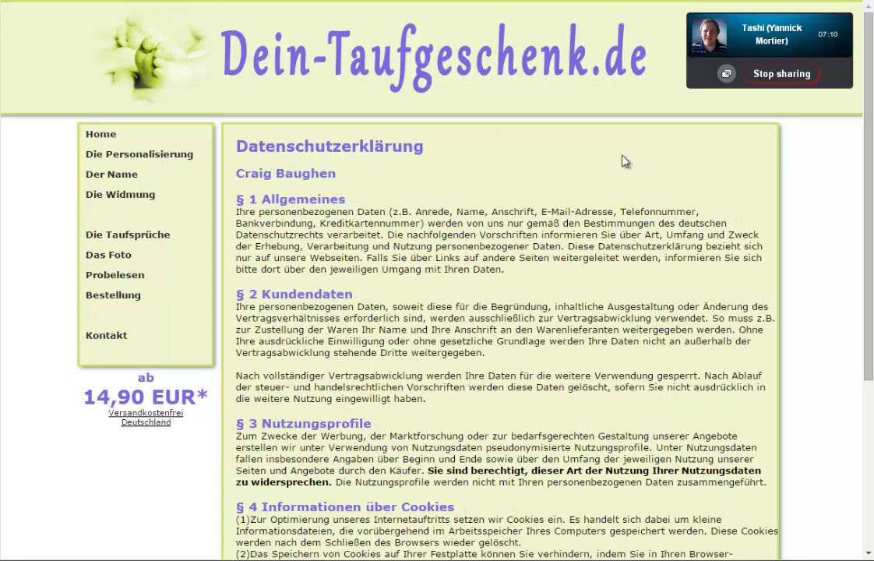
pyautogui.hotkey('alt', 'Left')
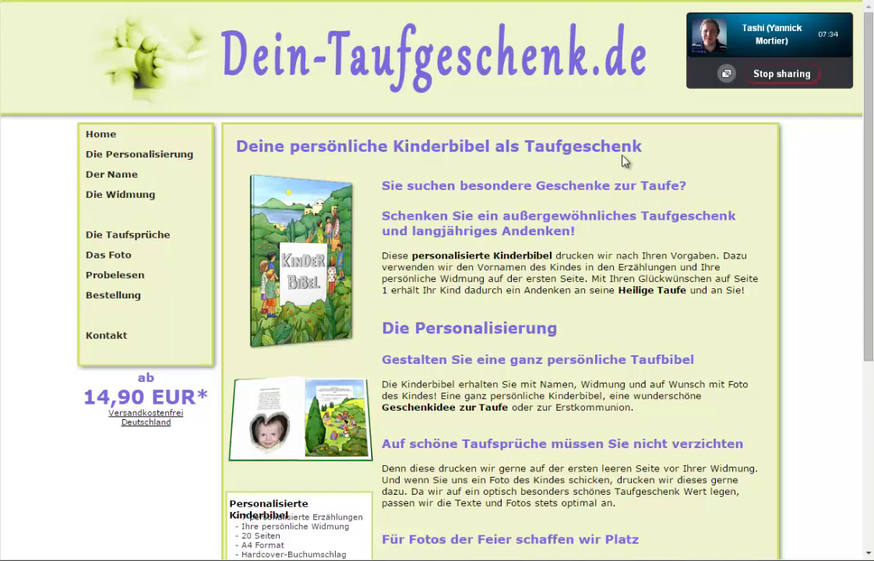
# Examine the home page's HTML source for its title, meta tags and body headings, and close the tabs no longer needed
pyautogui.hotkey('ctrl', 'u')
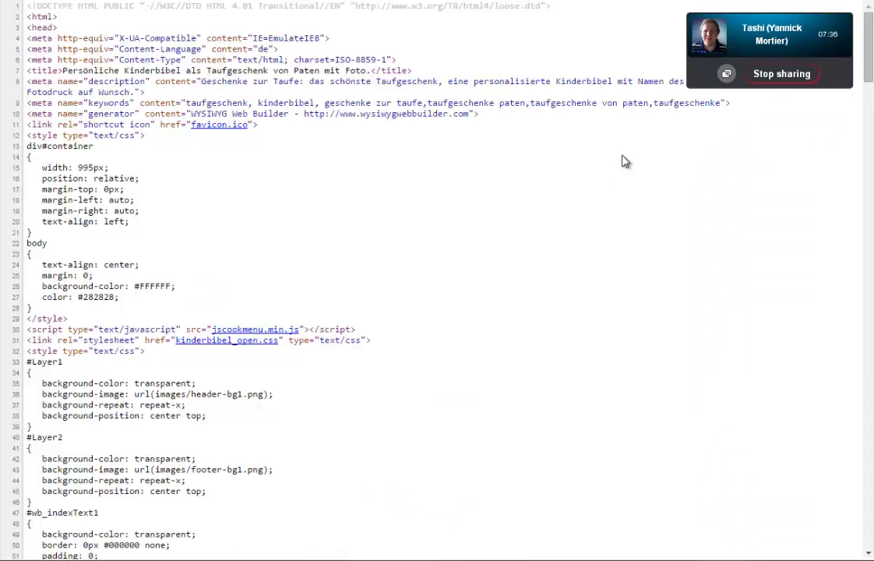
pyautogui.scroll(-17, 623, 161)
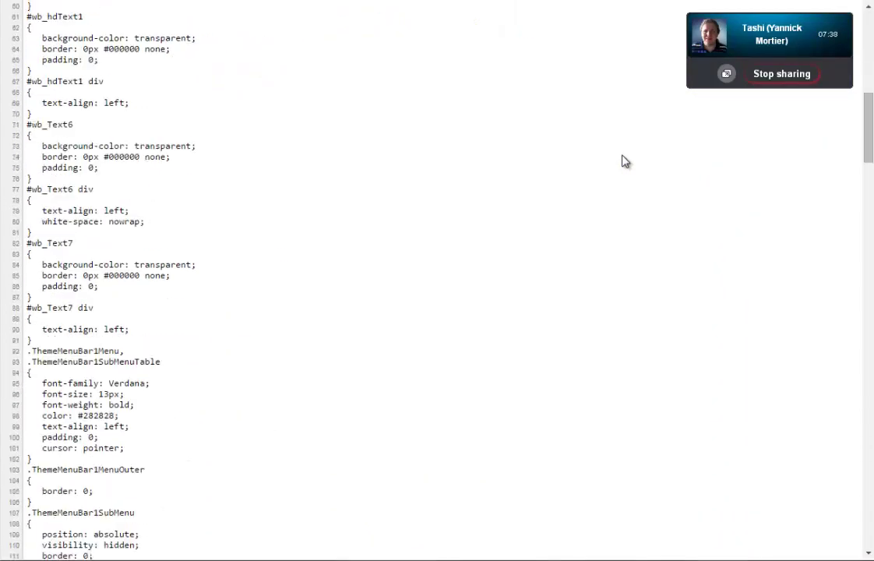
pyautogui.scroll(-20, 623, 161)
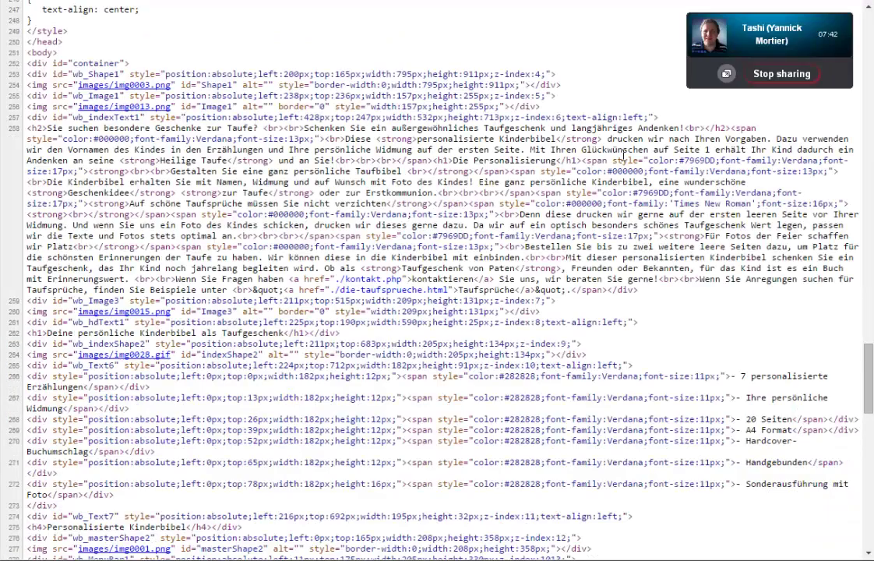
pyautogui.hotkey('ctrl', 'w')
pyautogui.hotkey('ctrl', 'w')
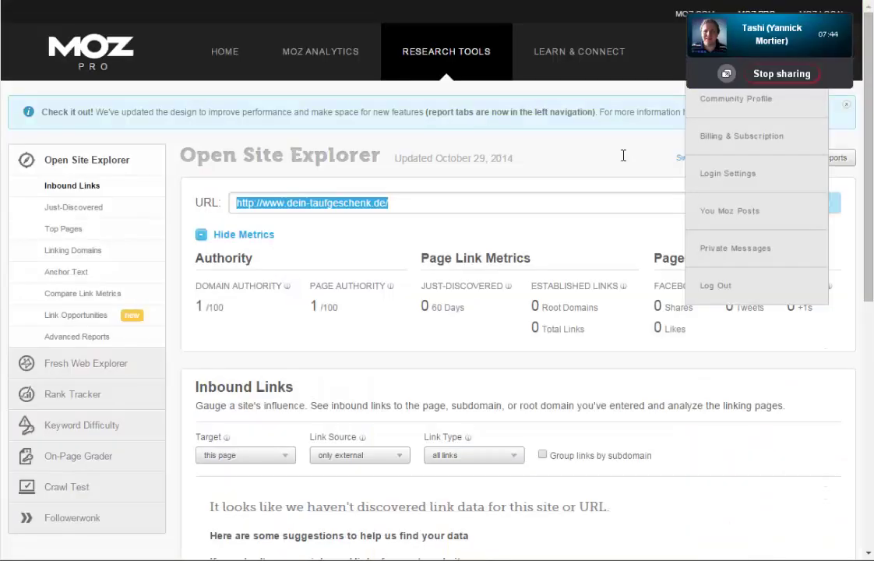
pyautogui.hotkey('ctrl', 'w')
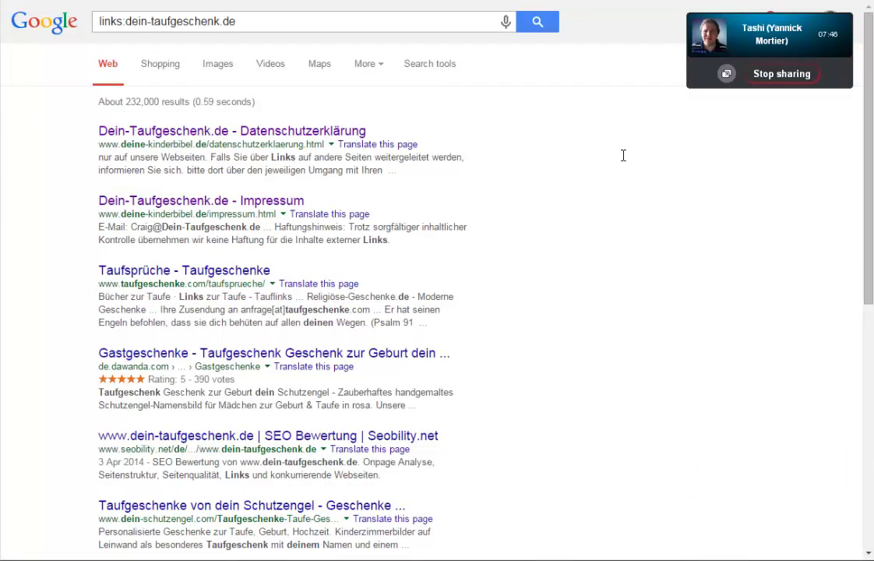
# Replace the domain in the Google query and search for "links:deine-kinderbibel.de"
pyautogui.moveTo(236, 22); pyautogui.dragTo(131, 22)
pyautogui.press('BackSpace')
pyautogui.press('BackSpace')
pyautogui.write('http://www.deine-kinderbibel.de/')
pyautogui.click(153, 21)
pyautogui.hotkey('ctrl', 'Right')
pyautogui.hotkey('ctrl', 'shift', 'Left')
pyautogui.hotkey('ctrl', 'shift', 'Left')
pyautogui.hotkey('ctrl', 'shift', 'Left')
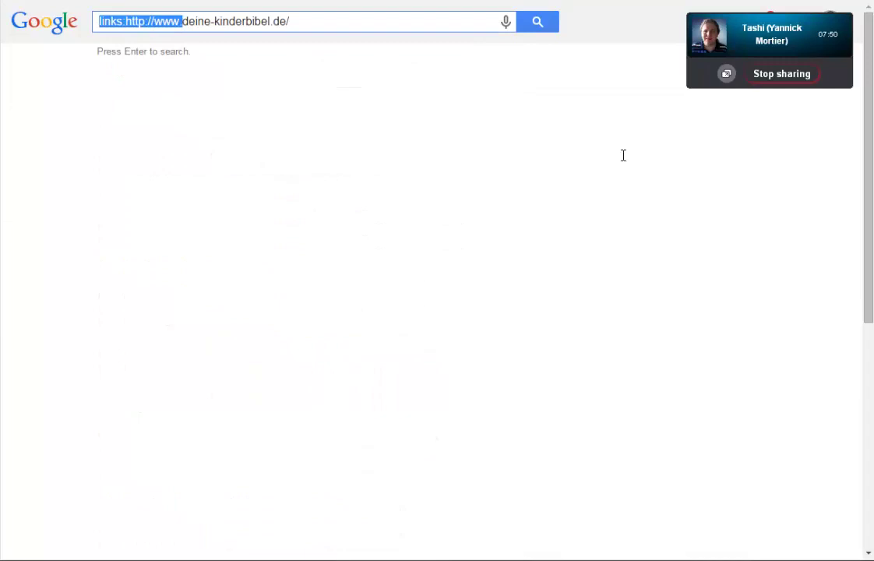
pyautogui.hotkey('shift', 'Right')
pyautogui.hotkey('shift', 'Right')
pyautogui.hotkey('shift', 'Right')
pyautogui.hotkey('shift', 'Right')
pyautogui.hotkey('shift', 'Right')
pyautogui.hotkey('shift', 'Right')
pyautogui.press('BackSpace')
pyautogui.press('End')
pyautogui.press('BackSpace')
pyautogui.press('Return')
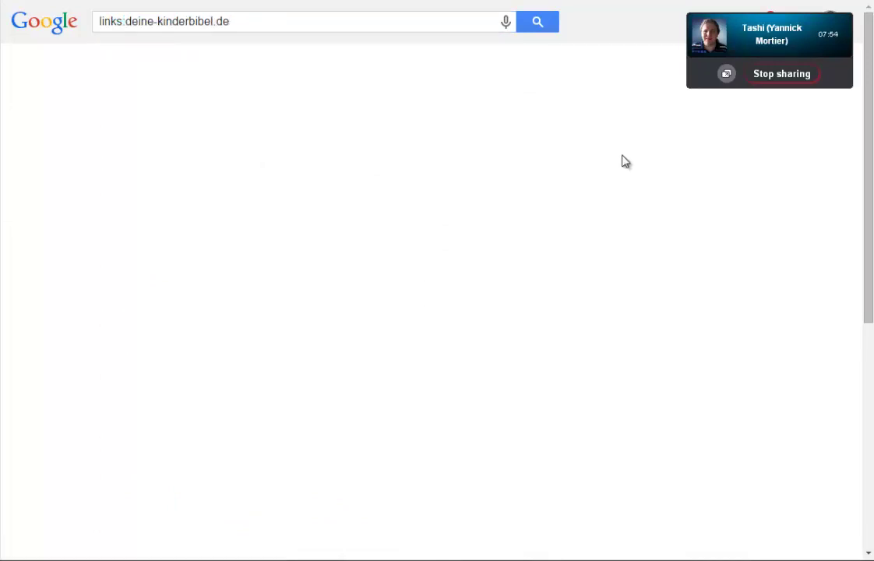
pyautogui.press('Tab')
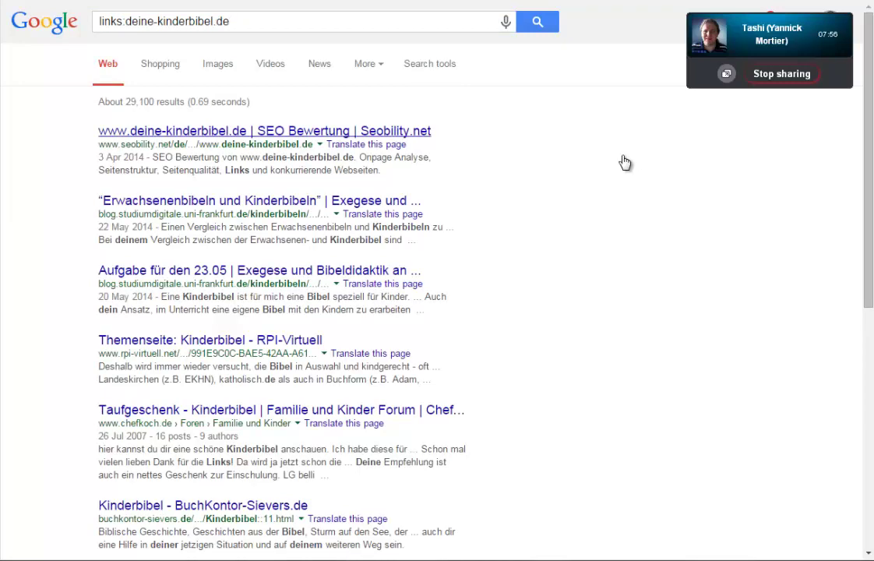
pyautogui.press('Tab')
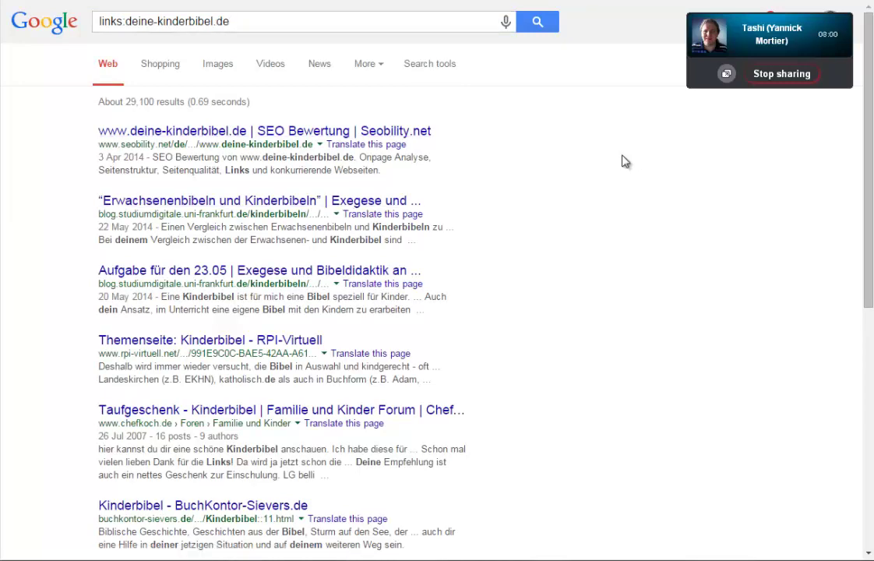
pyautogui.hotkey('ctrl', 'Tab')
pyautogui.write('http://www.deine-kinderbibel.de/')
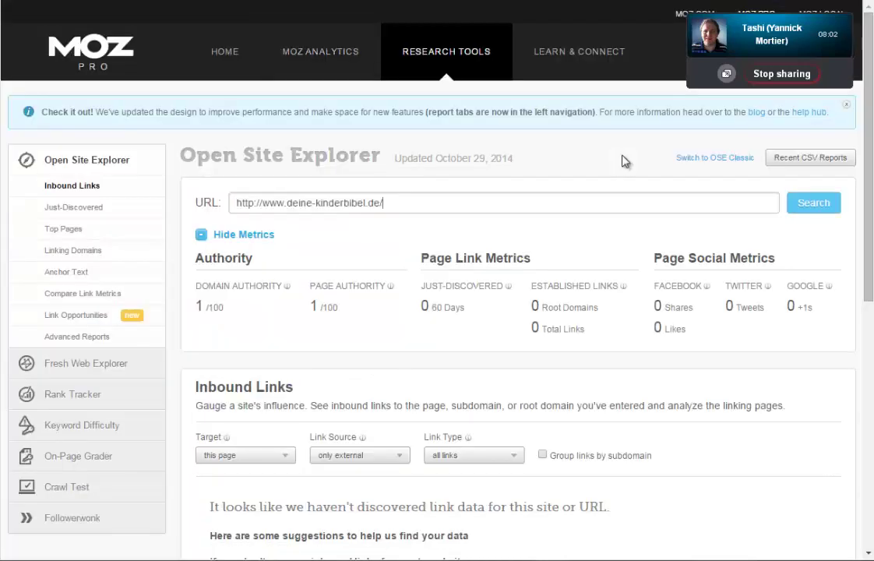
pyautogui.press('Return')
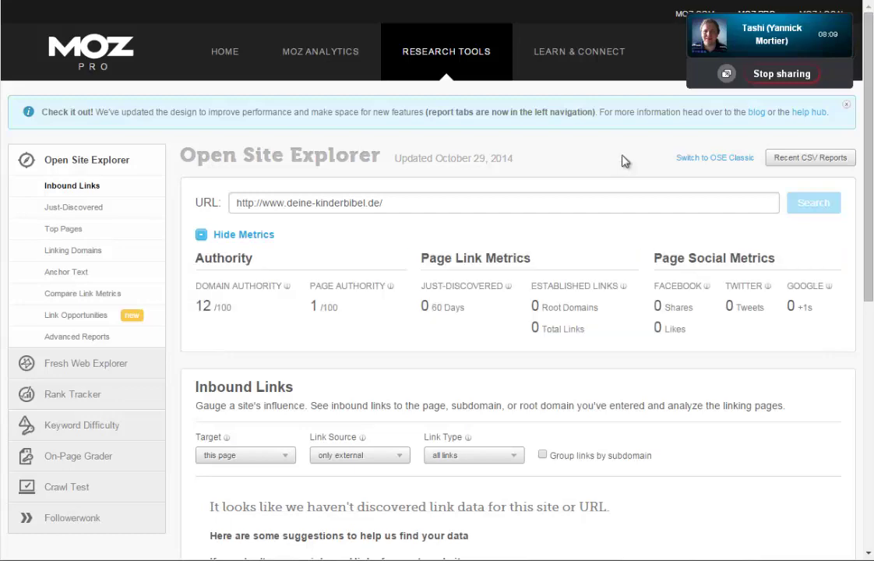
pyautogui.scroll(-3, 623, 155)
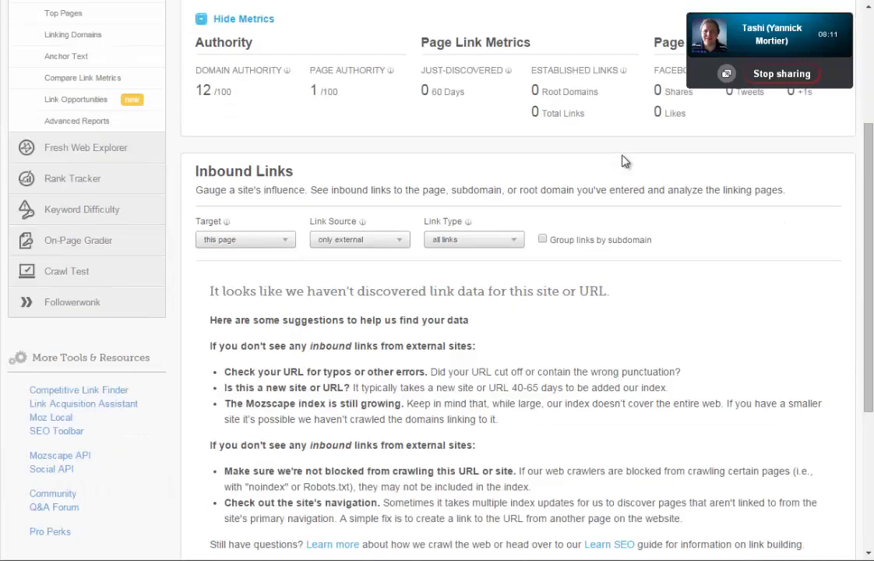
pyautogui.scroll(3, 621, 162)
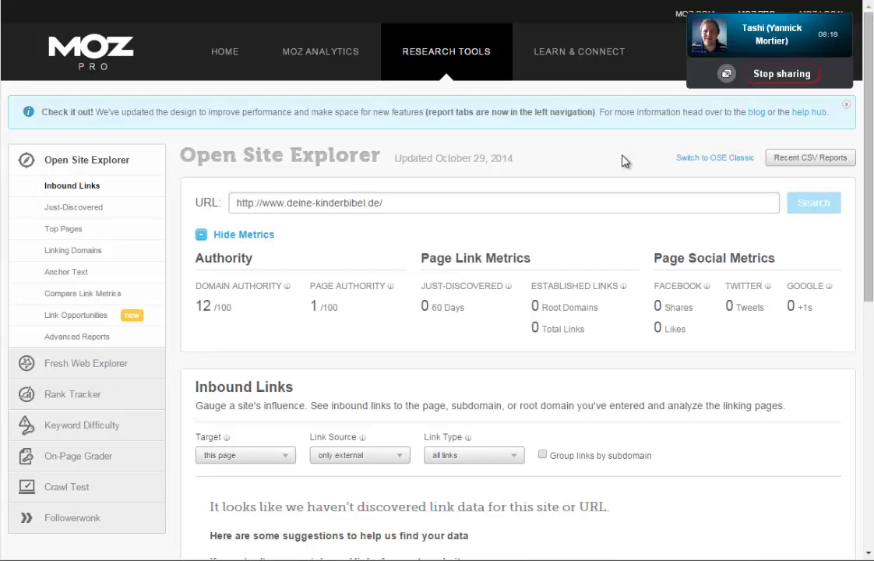
pyautogui.hotkey('shift', 'Right')
pyautogui.hotkey('shift', 'Right')
pyautogui.hotkey('shift', 'Right')
pyautogui.hotkey('shift', 'Right')
pyautogui.hotkey('shift', 'Right')
pyautogui.hotkey('shift', 'Right')
pyautogui.hotkey('shift', 'Right')
pyautogui.hotkey('shift', 'Right')
pyautogui.hotkey('shift', 'Right')
pyautogui.hotkey('shift', 'Right')
pyautogui.hotkey('shift', 'Right')
pyautogui.hotkey('shift', 'Right')
pyautogui.hotkey('shift', 'Right')
pyautogui.hotkey('shift', 'Right')
pyautogui.hotkey('shift', 'Right')
pyautogui.hotkey('shift', 'Right')
pyautogui.hotkey('shift', 'Right')
pyautogui.hotkey('shift', 'Right')
pyautogui.hotkey('shift', 'Right')
pyautogui.hotkey('shift', 'Right')
pyautogui.press('Right')
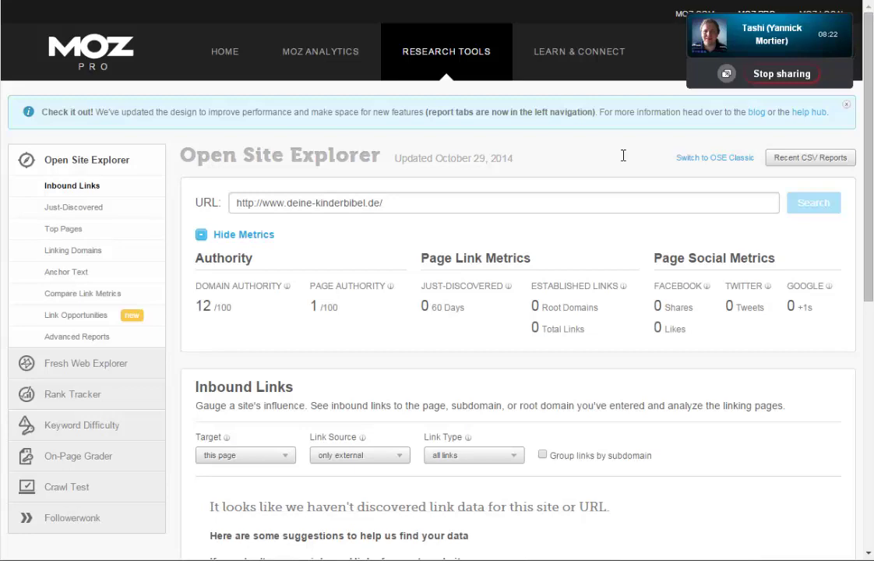
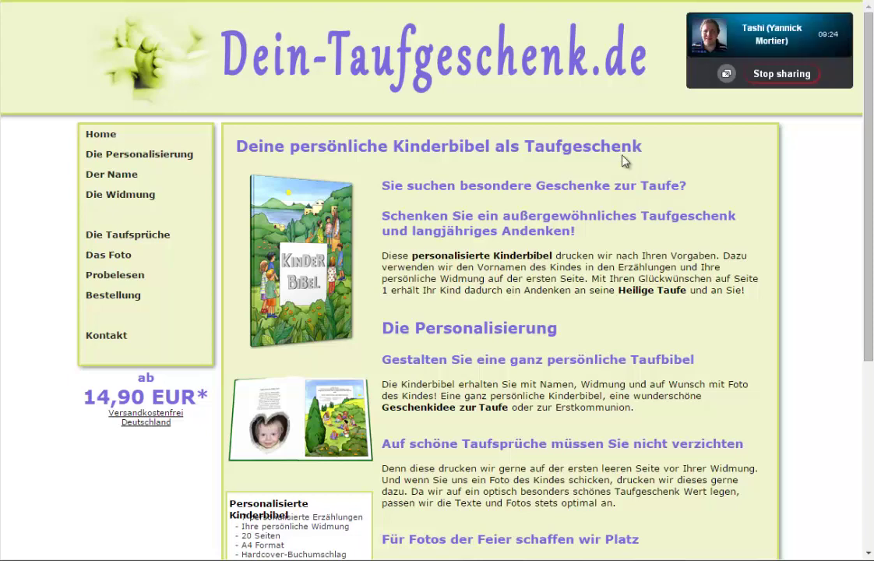
# Open the Moz keyword analysis for "geschenke zur geburt" and examine its top ten ranking pages chart and Basic SERP Report
pyautogui.hotkey('ctrl', 'Tab')
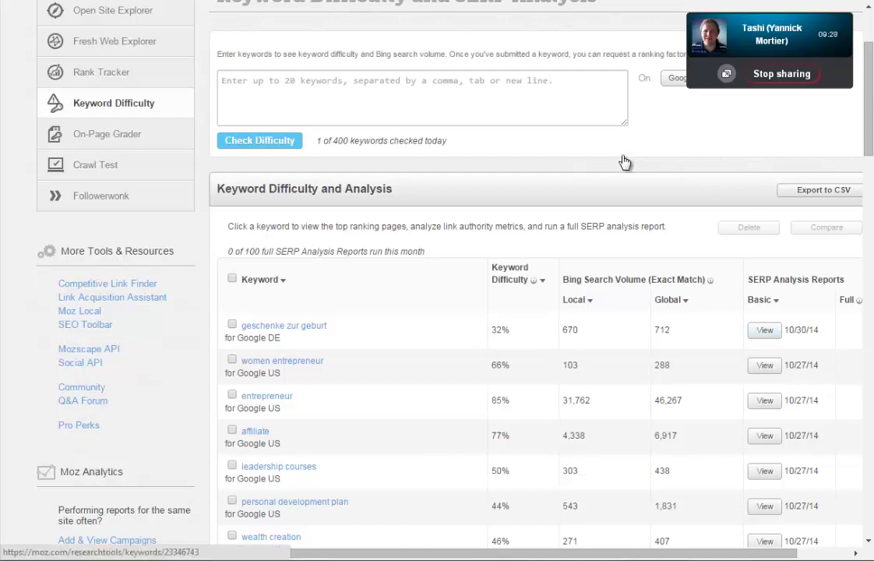
pyautogui.click(624, 162)
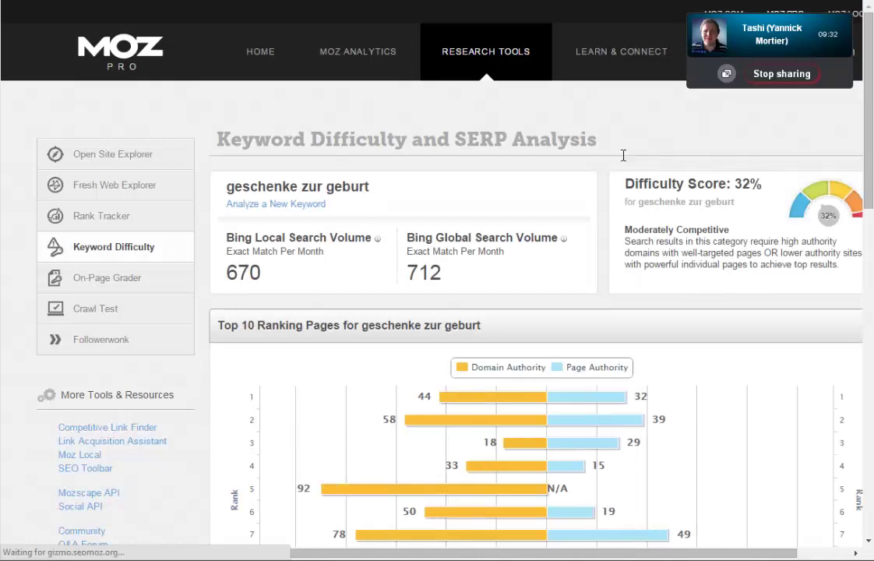
pyautogui.scroll(-3, 623, 155)
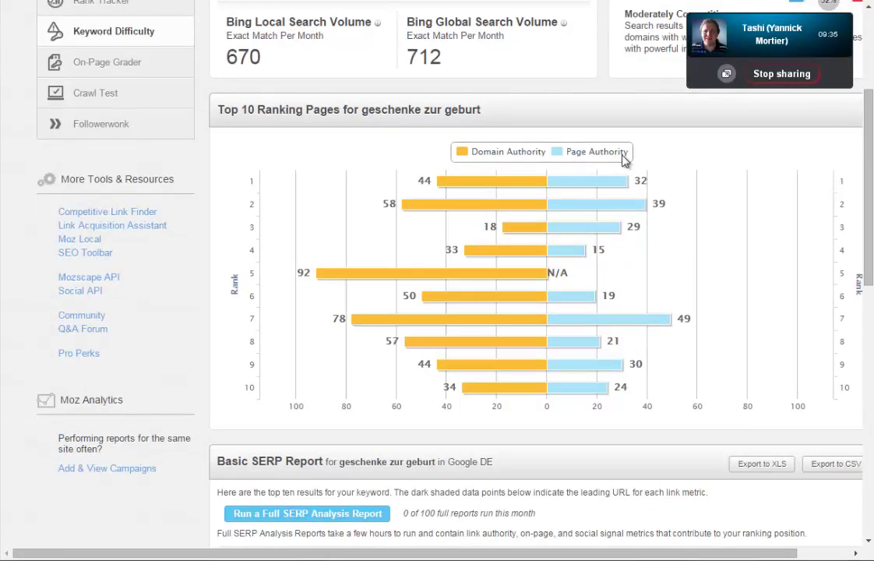
pyautogui.scroll(3, 623, 158)
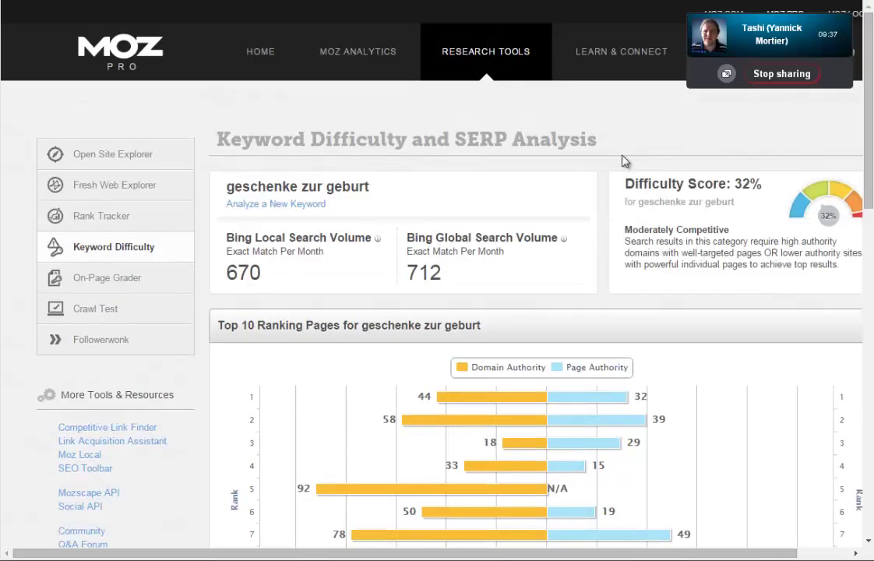
pyautogui.scroll(-2, 623, 161)
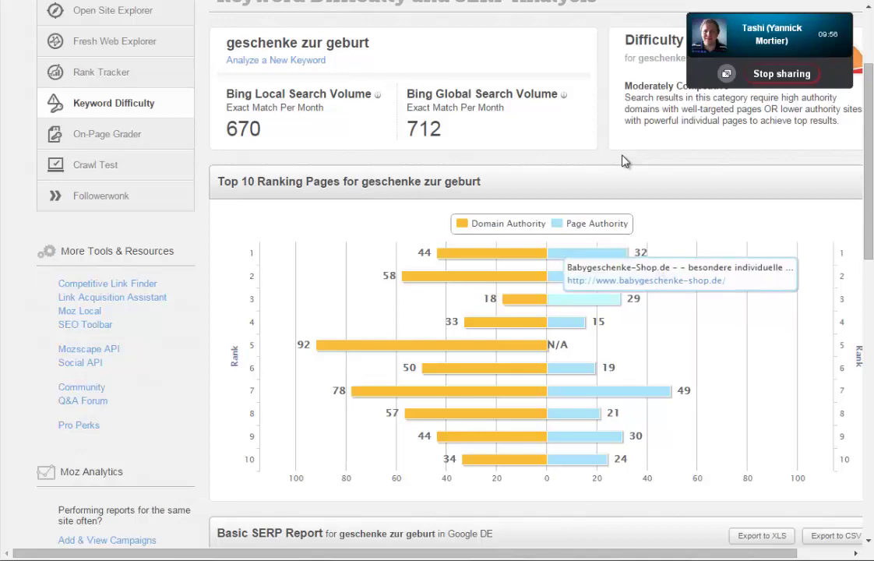
pyautogui.moveTo(526, 299)
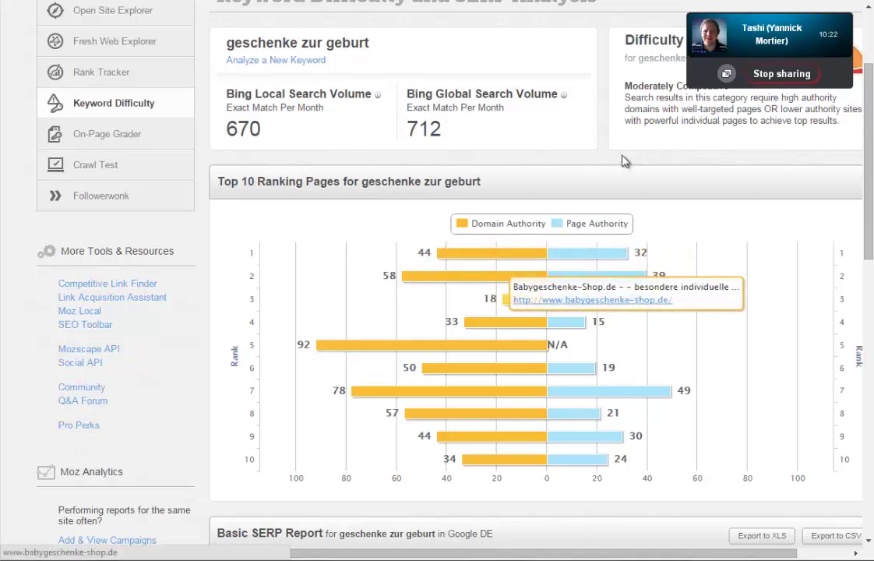
pyautogui.scroll(-1, 623, 161)
pyautogui.scroll(-6, 623, 158)
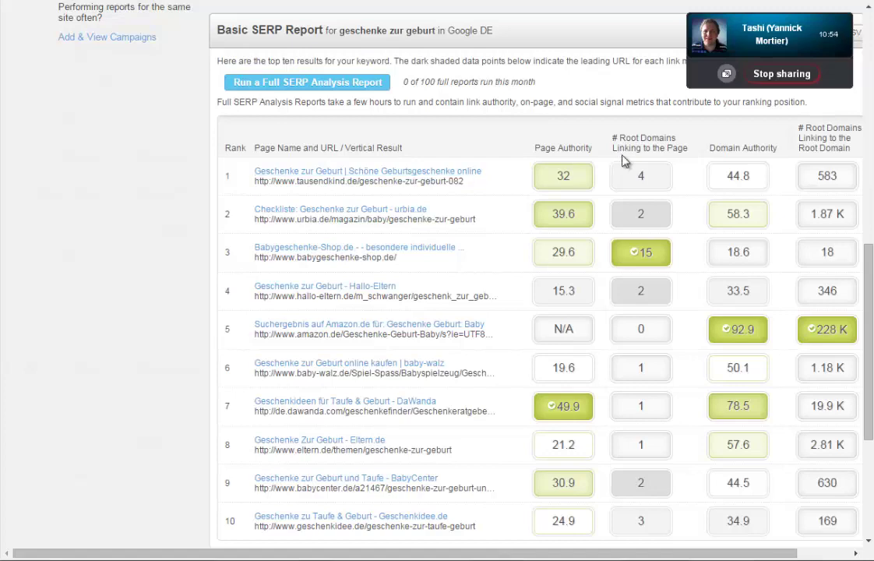
# Switch to Google AdWords Keyword Planner and copy the search term "geschenke zur geburt"
pyautogui.hotkey('alt', 'Tab')
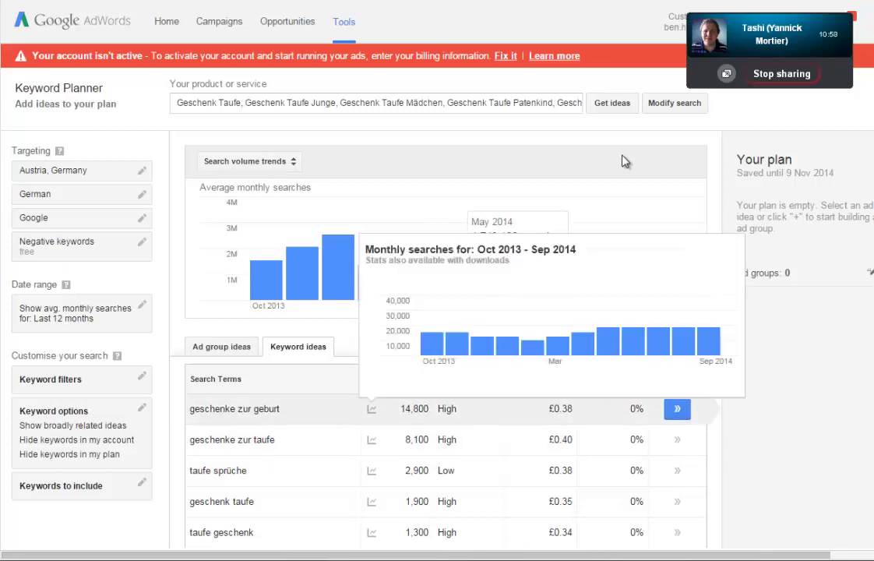
pyautogui.moveTo(280, 409); pyautogui.dragTo(189, 409)
pyautogui.hotkey('ctrl', 'c')
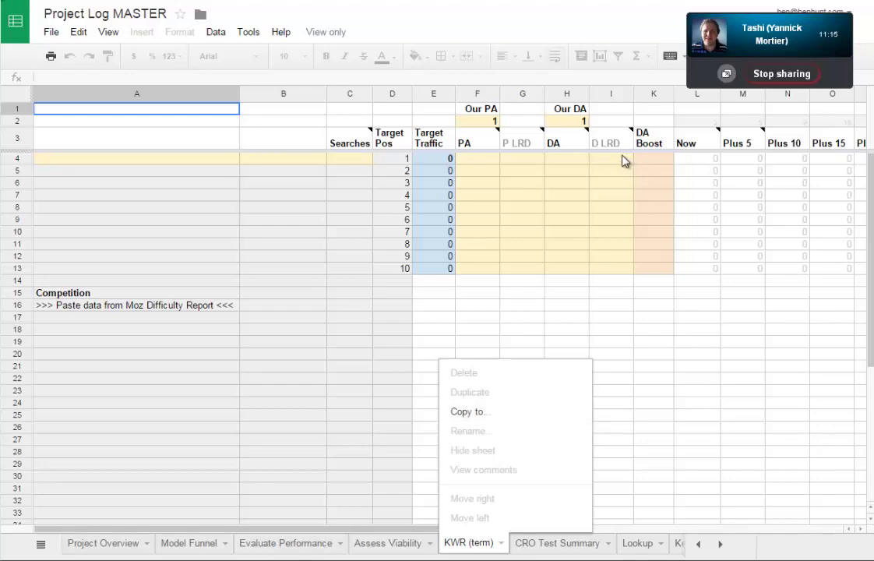
# Make an editable copy of the view-only Project Log MASTER spreadsheet named "KWR Kids Jukebox"
pyautogui.click(477, 330)
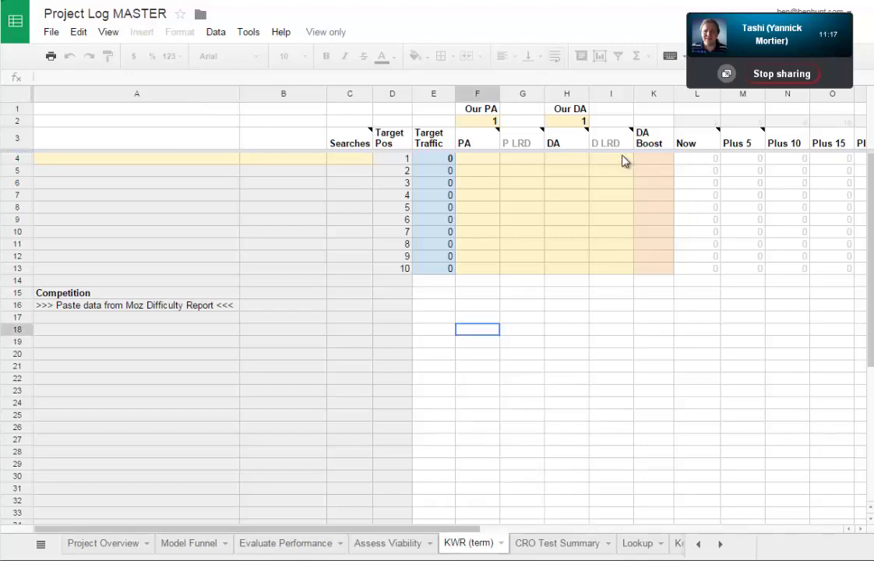
pyautogui.click(500, 543)
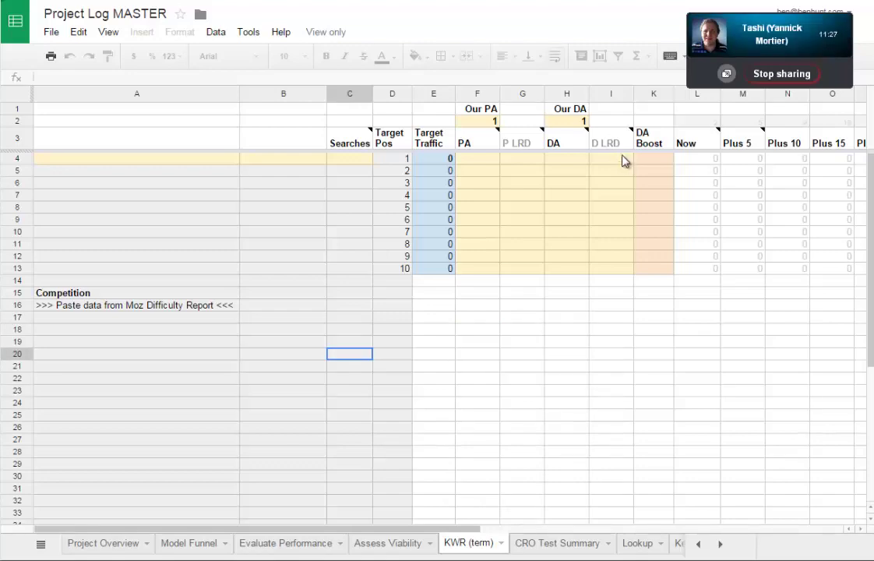
pyautogui.click(52, 32)
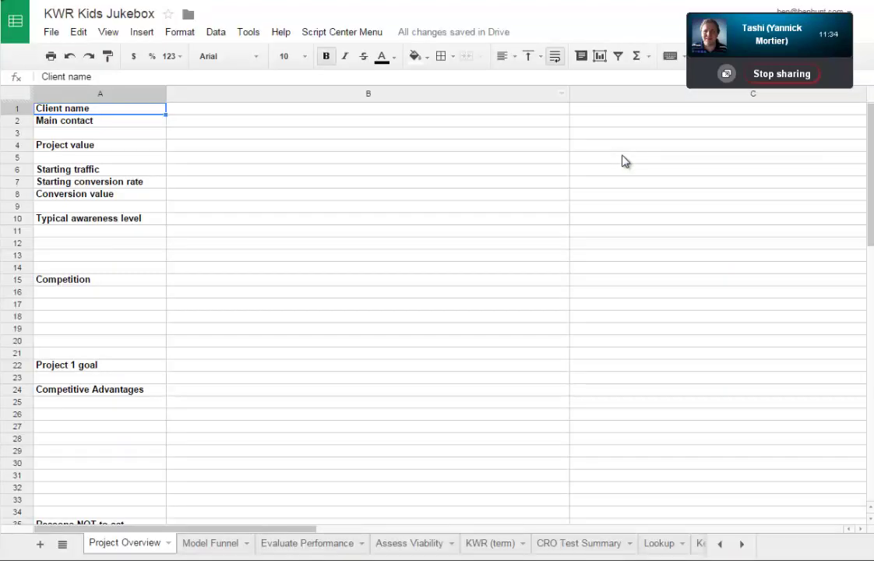
# Duplicate the KWR (term) sheet and rename the duplicate "geschenke zur geburt"
pyautogui.click(490, 543)
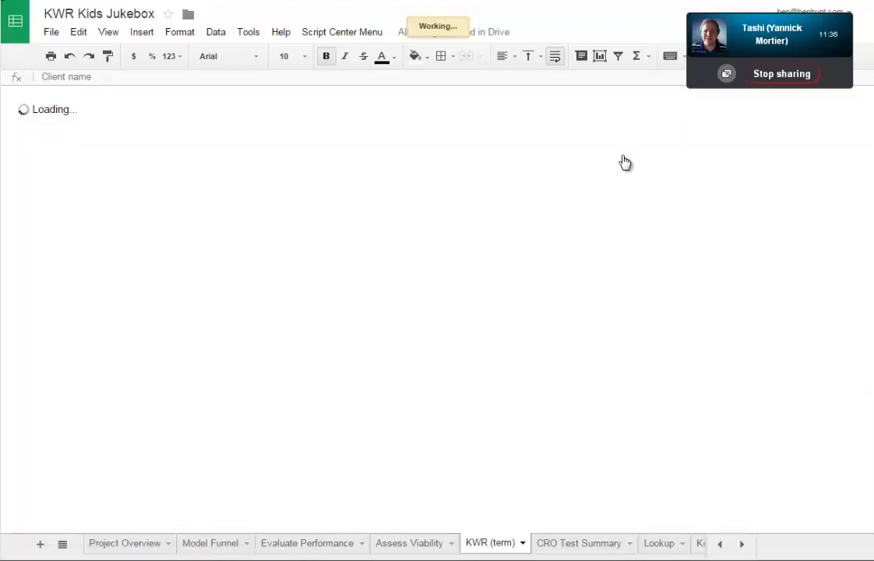
pyautogui.click(523, 543)
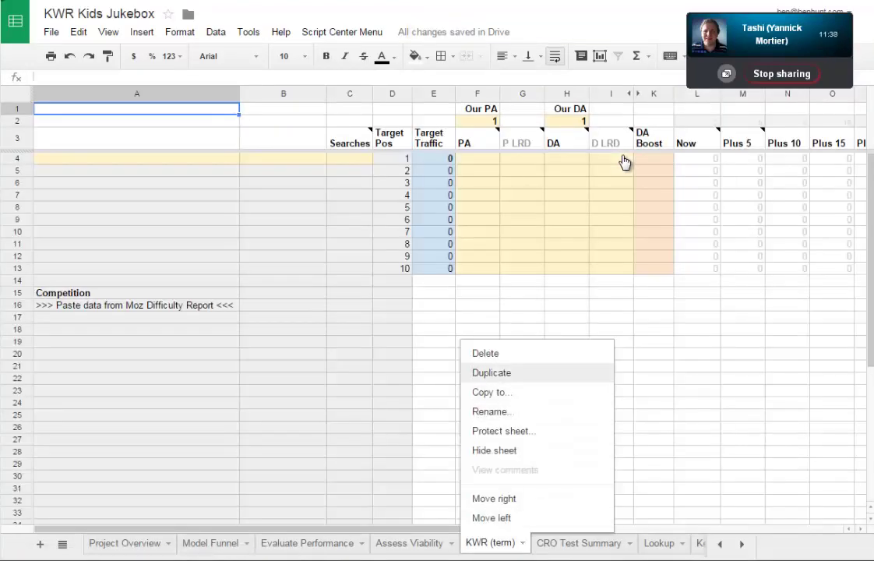
pyautogui.click(491, 373)
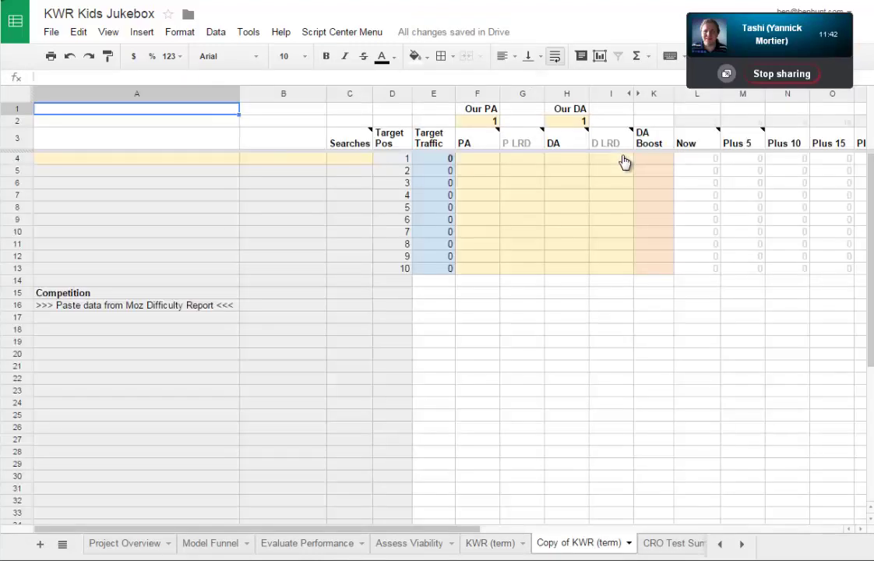
pyautogui.click(629, 543)
pyautogui.press('Return')
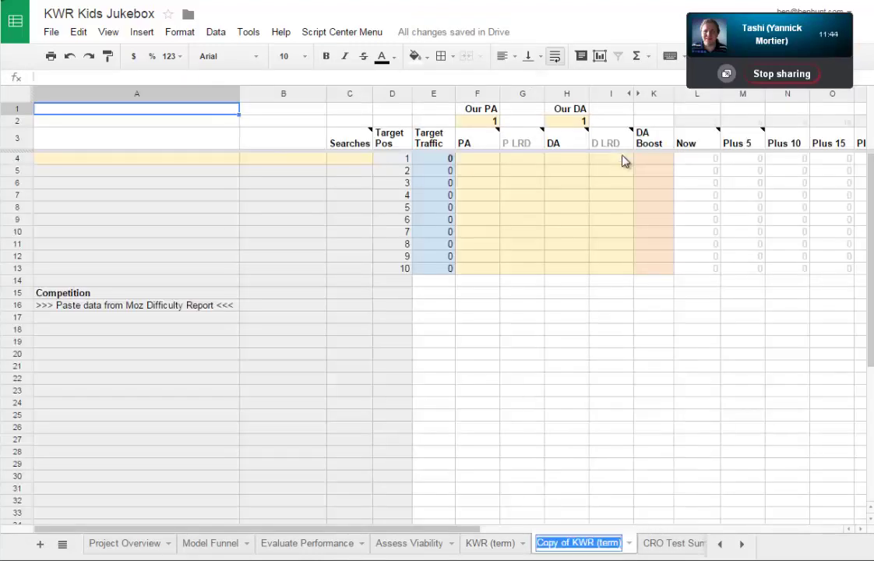
pyautogui.hotkey('ctrl', 'v')
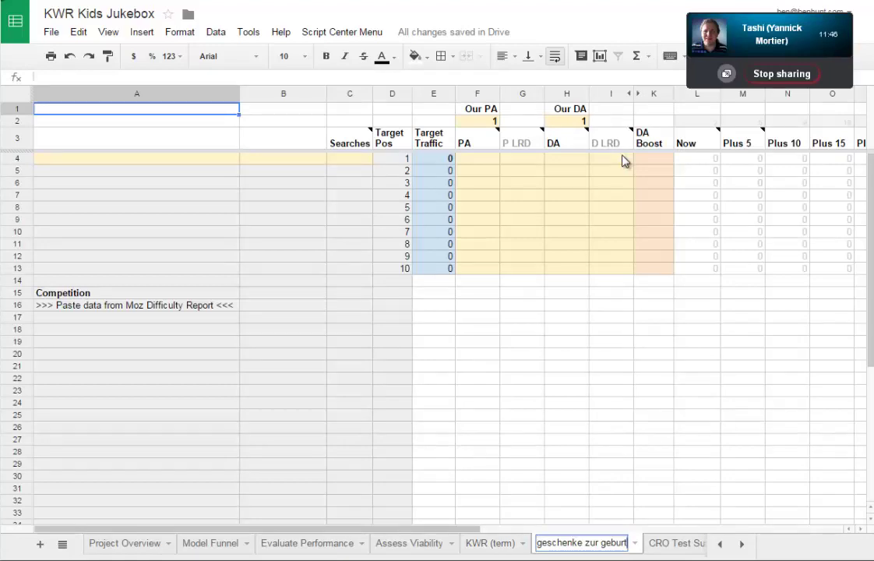
pyautogui.press('Return')
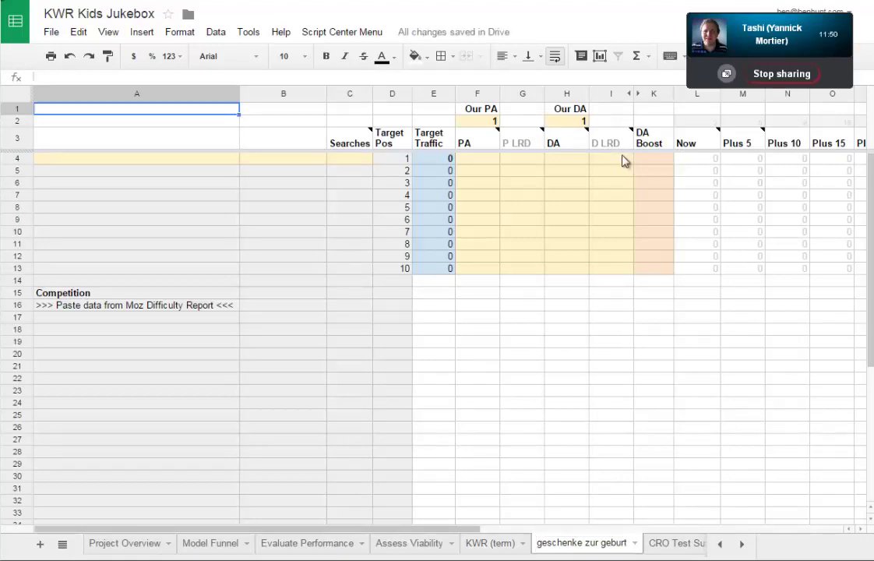
# Enter "geschenke zur geburt" in cell A3 and Keyword Planner's average monthly searches, 14,800, in Searches cell C4
pyautogui.press('Down')
pyautogui.press('Down')
pyautogui.hotkey('ctrl', 'v')
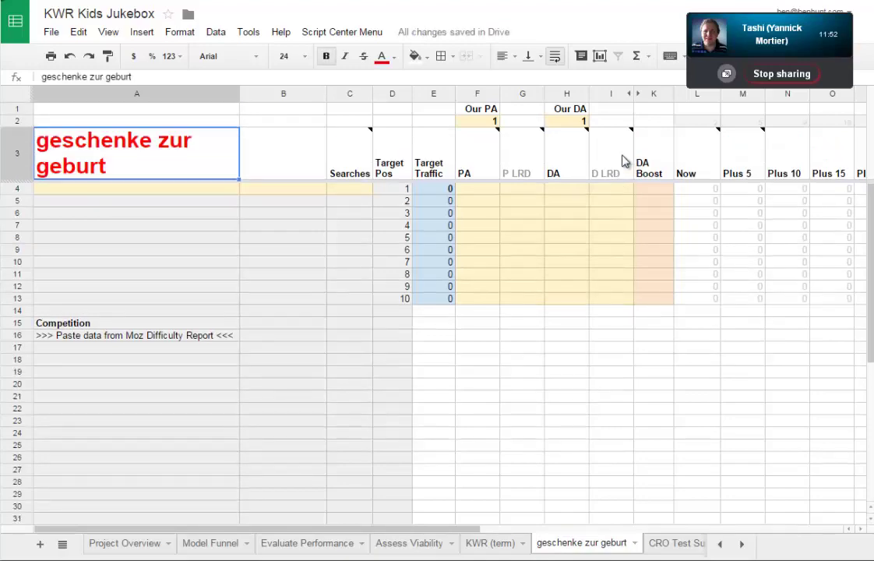
pyautogui.click(521, 360)
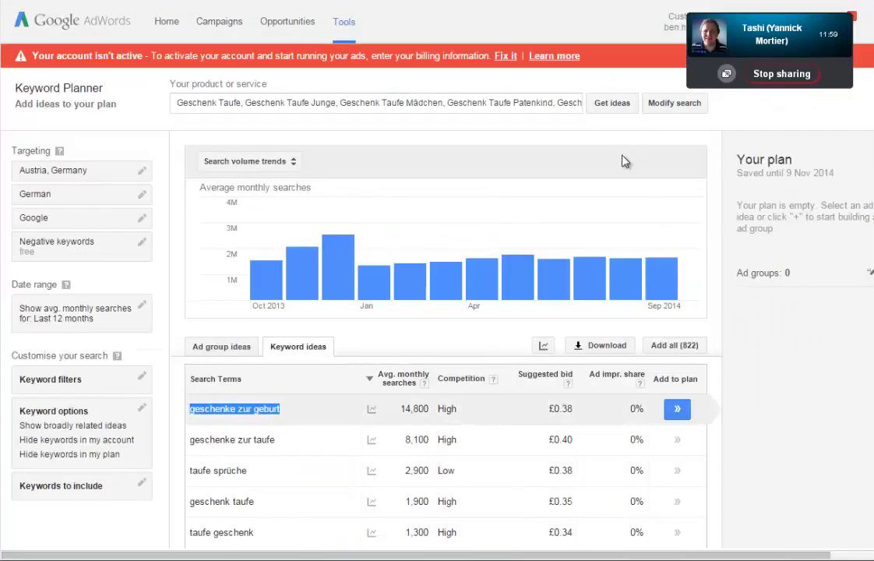
pyautogui.click(242, 409)
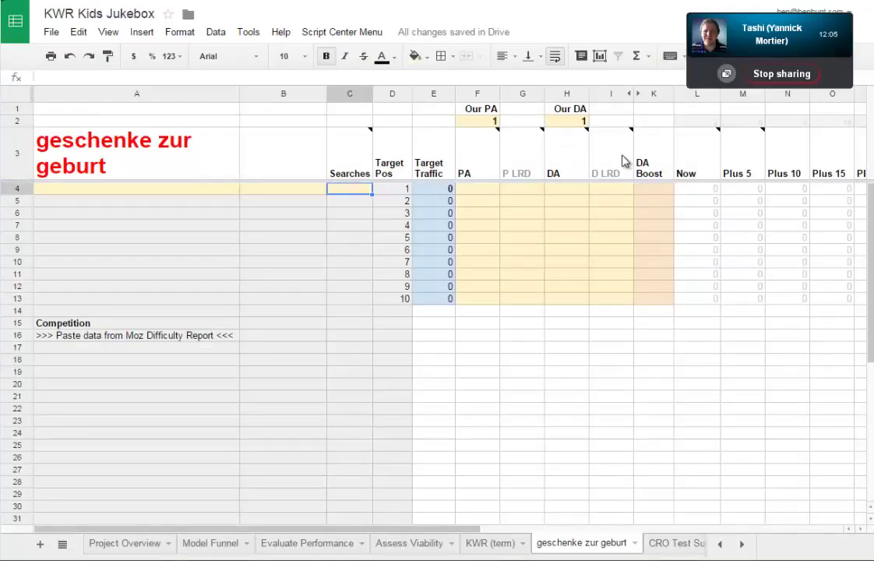
pyautogui.write('14,800')
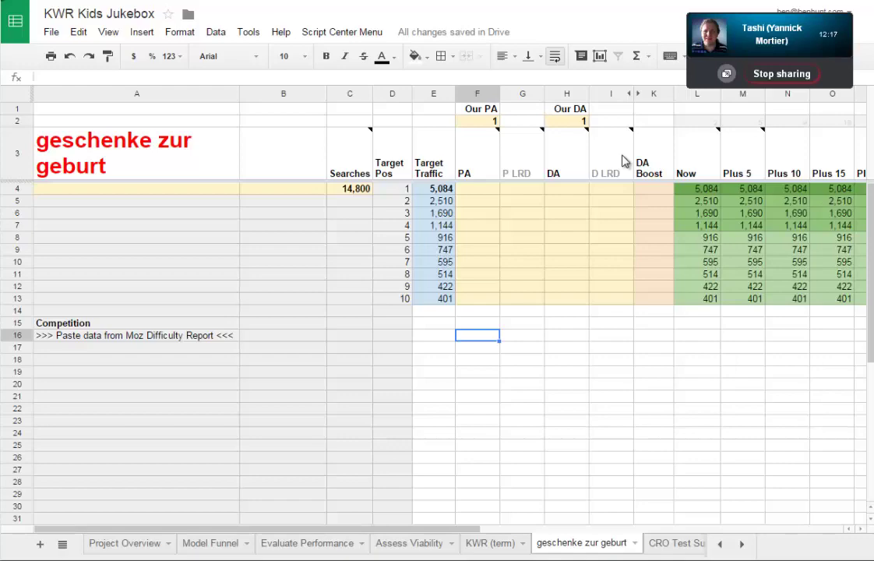
# Examine the Target Traffic estimates for positions 1 to 10 and the formula behind the first one in cell E4
pyautogui.moveTo(433, 189); pyautogui.dragTo(434, 299)
pyautogui.click(477, 324)
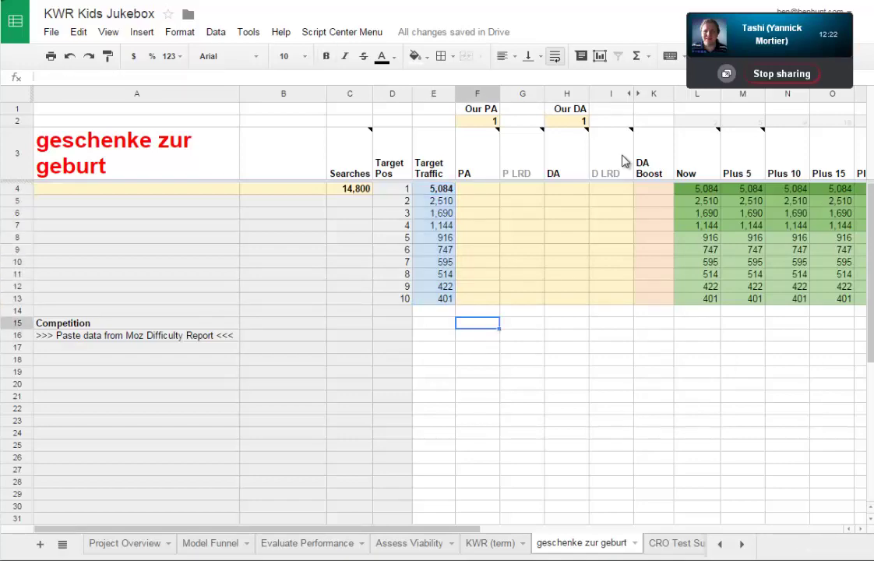
pyautogui.press('Left')
pyautogui.press('Up')
pyautogui.press('Up')
pyautogui.press('Up')
pyautogui.press('Up')
pyautogui.press('Up')
pyautogui.press('Up')
pyautogui.press('Up')
pyautogui.press('Up')
pyautogui.press('Up')
pyautogui.press('Up')
pyautogui.press('Up')
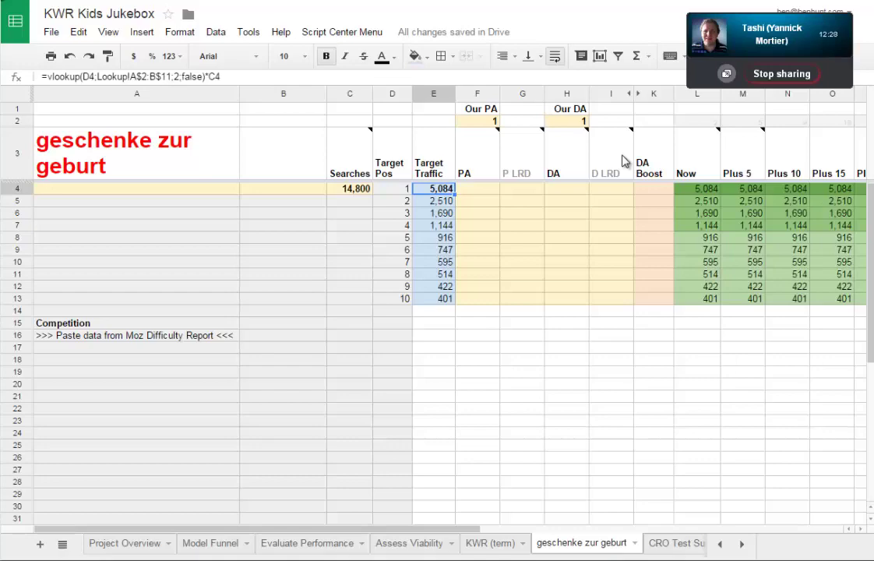
# Check the client domains' authority in Moz and set both Our PA in F2 and Our DA in H2 to 15
pyautogui.click(522, 335)
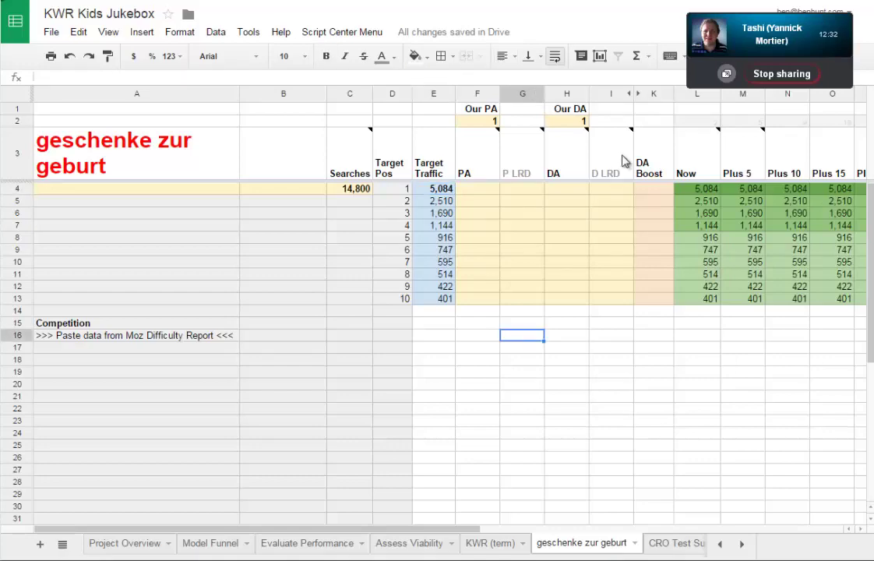
pyautogui.hotkey('ctrl', 'Tab')
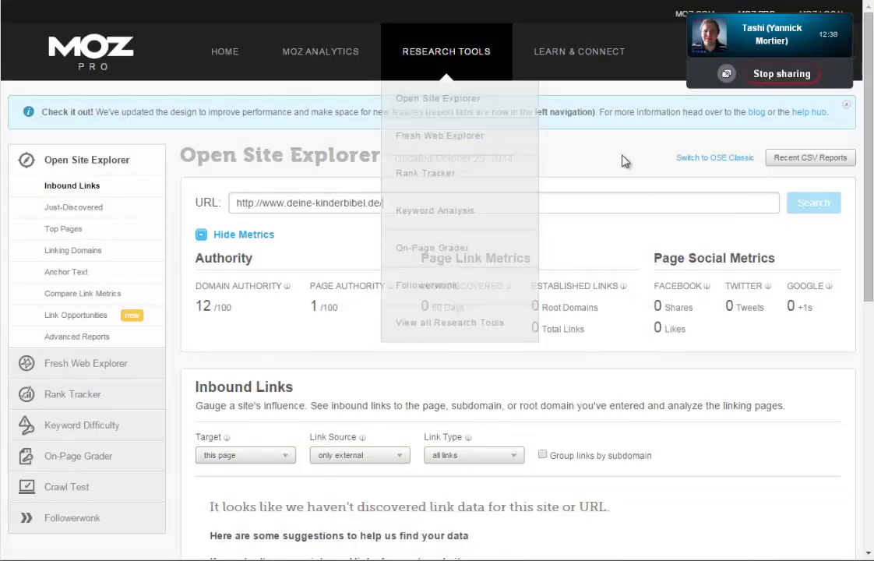
pyautogui.hotkey('ctrl', 'Tab')
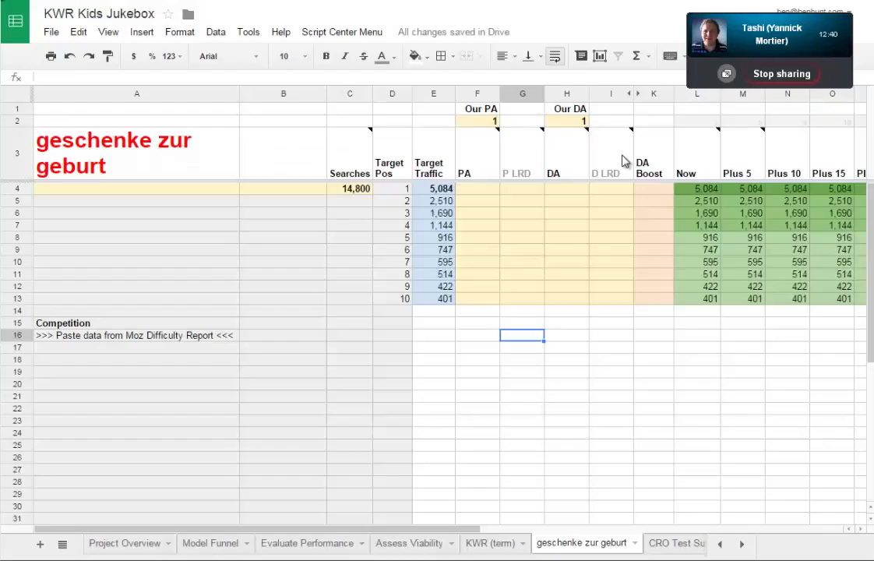
pyautogui.click(478, 121)
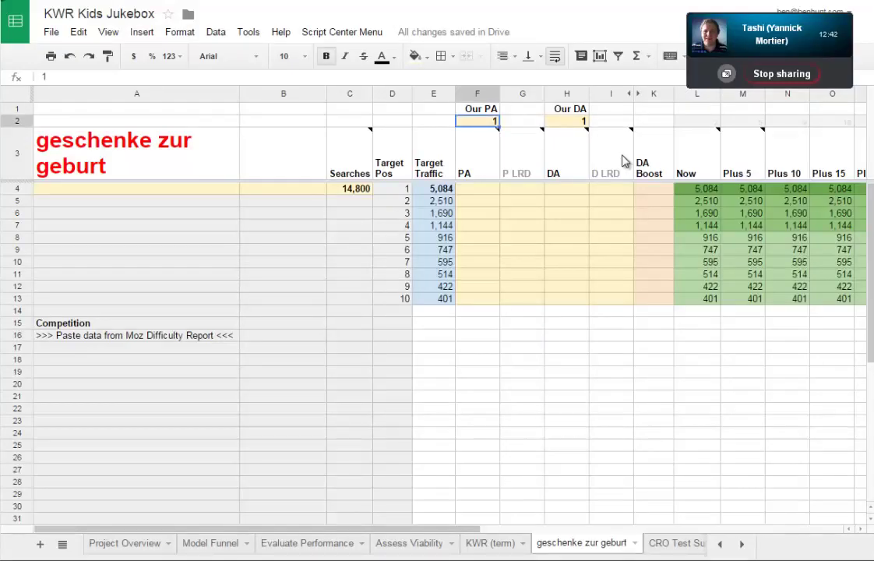
pyautogui.press('Right')
pyautogui.press('Right')
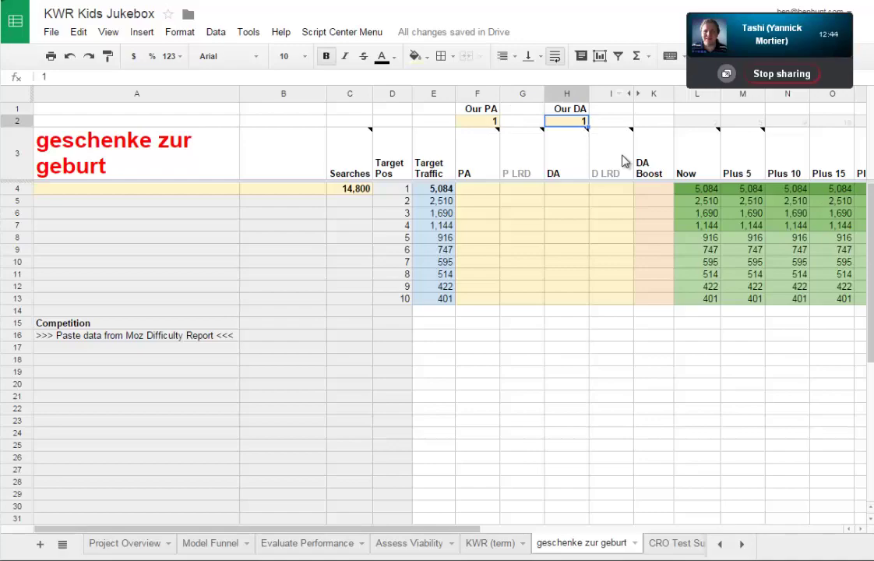
pyautogui.hotkey('ctrl', 'Tab')
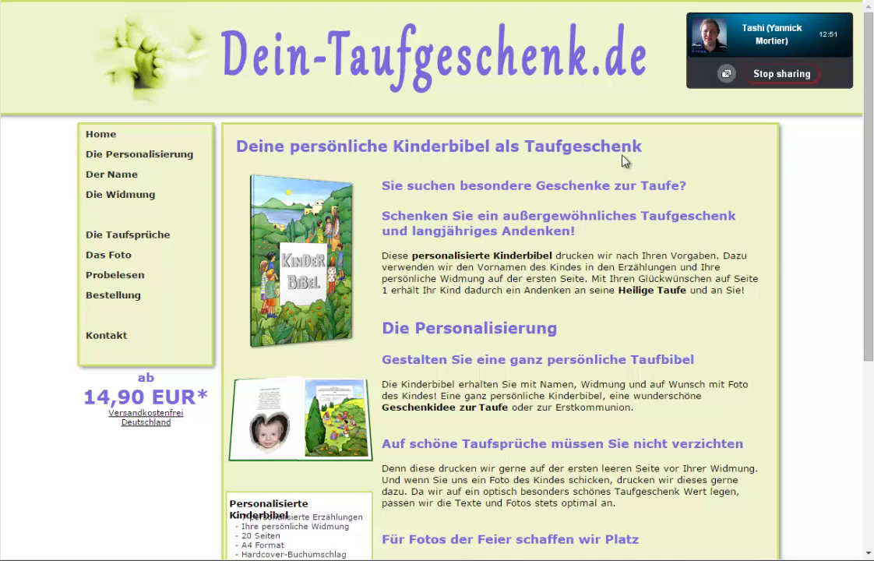
pyautogui.hotkey('ctrl', 'Tab')
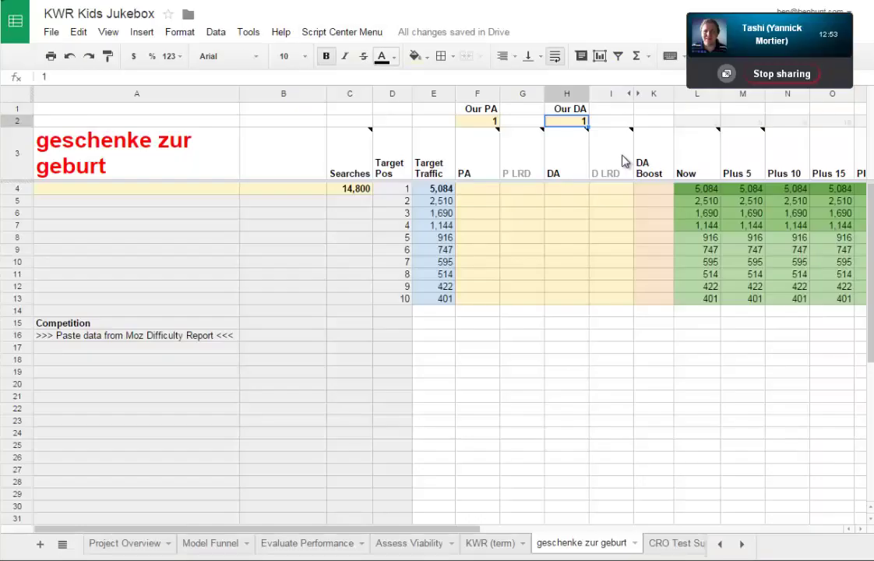
pyautogui.press('Left')
pyautogui.press('Left')
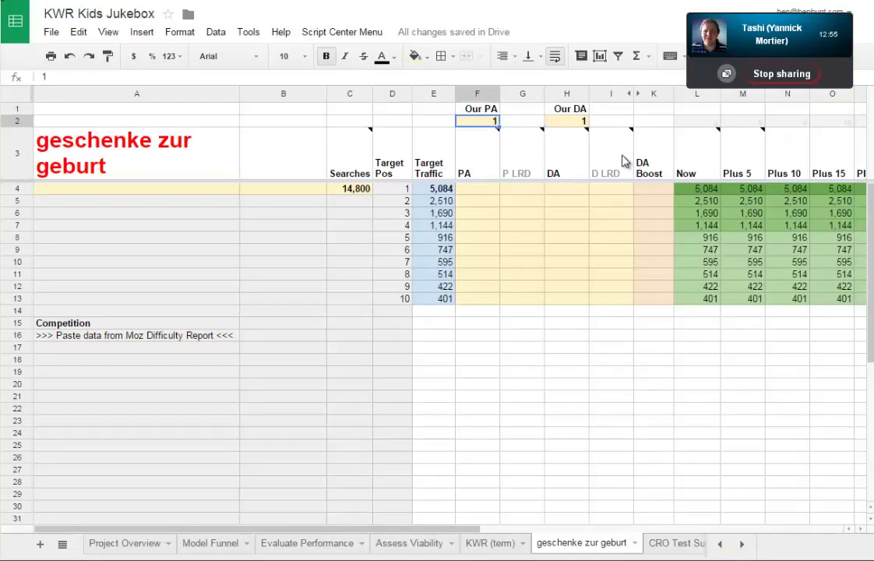
pyautogui.write('15')
pyautogui.press('Right')
pyautogui.press('Right')
pyautogui.write('1')
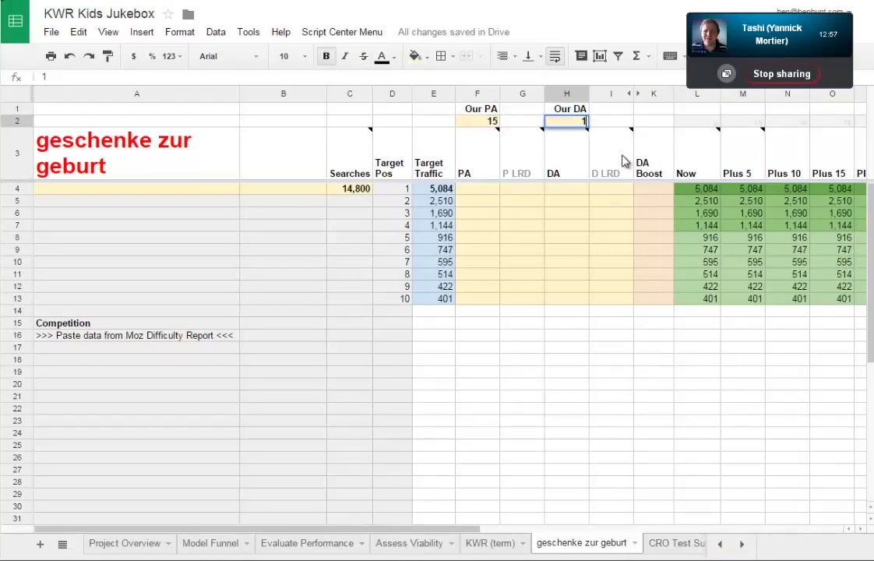
pyautogui.write('5')
pyautogui.press('Return')
pyautogui.press('Left')
pyautogui.press('Left')
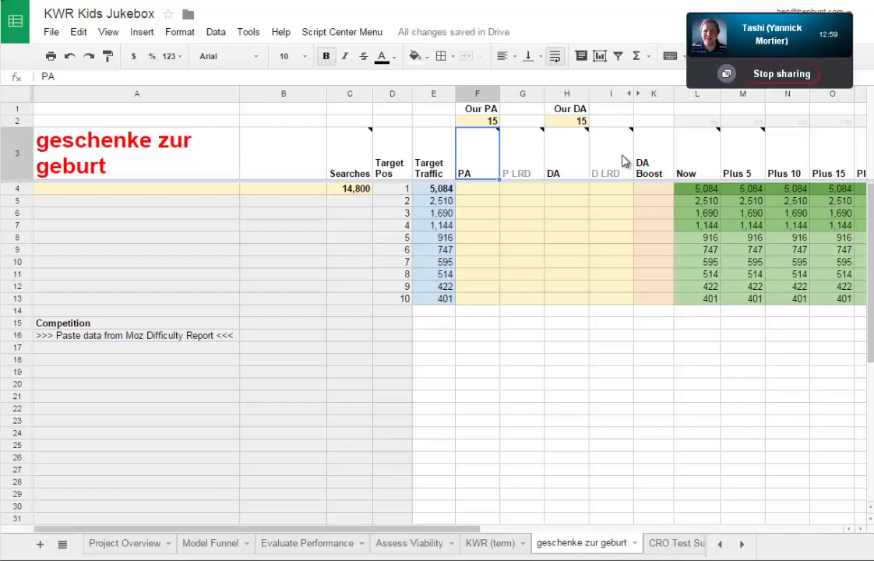
pyautogui.click(653, 384)
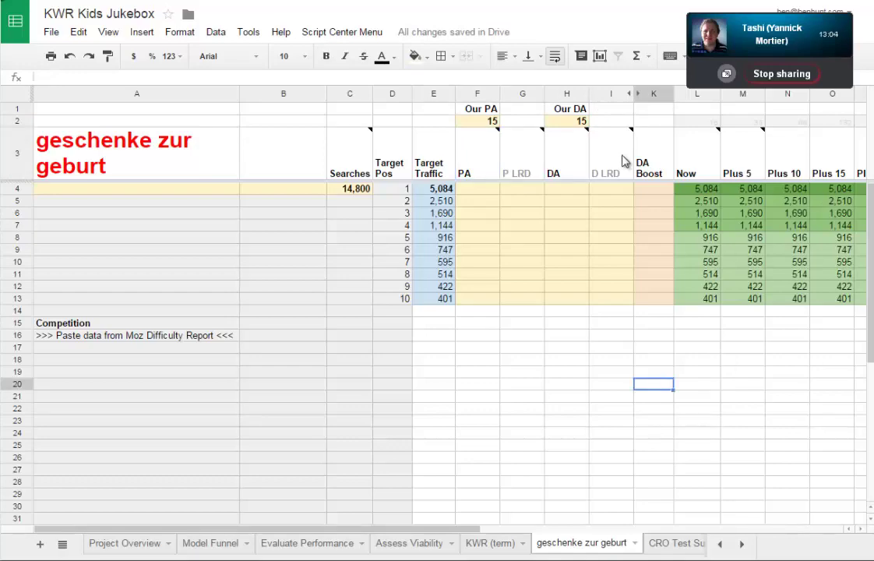
# Copy all ten ranked results from Moz's Basic SERP Report for "geschenke zur geburt" and paste them into cell A16 under Competition
pyautogui.moveTo(622, 161)
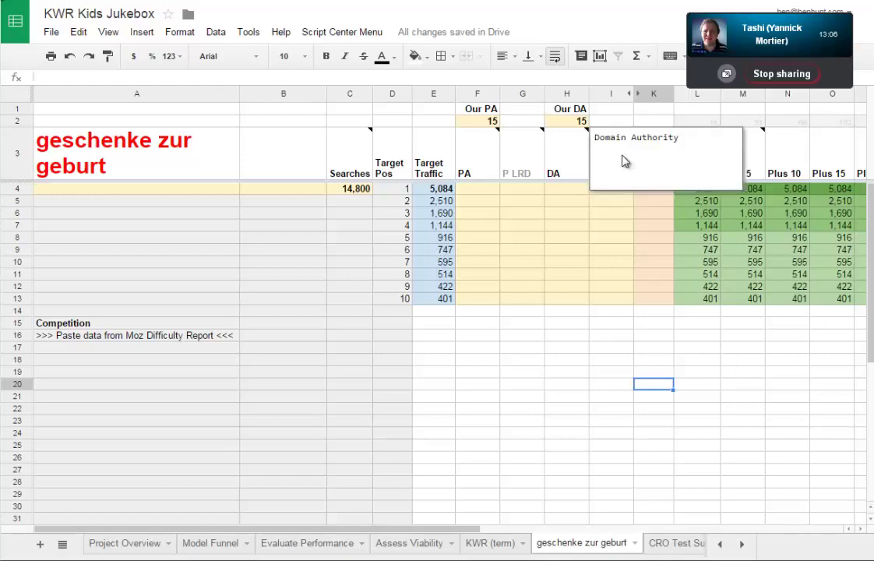
pyautogui.press('Up')
pyautogui.press('Up')
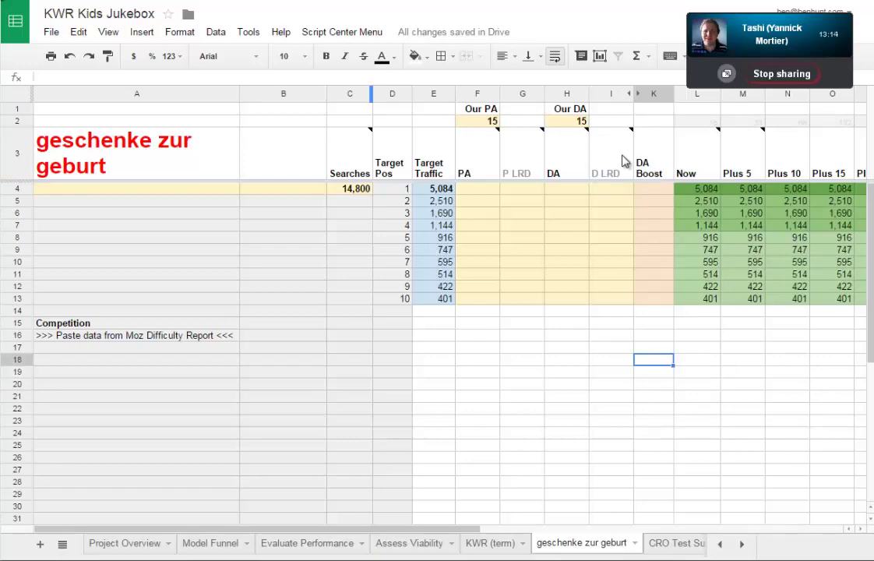
pyautogui.hotkey('ctrl', 'Tab')
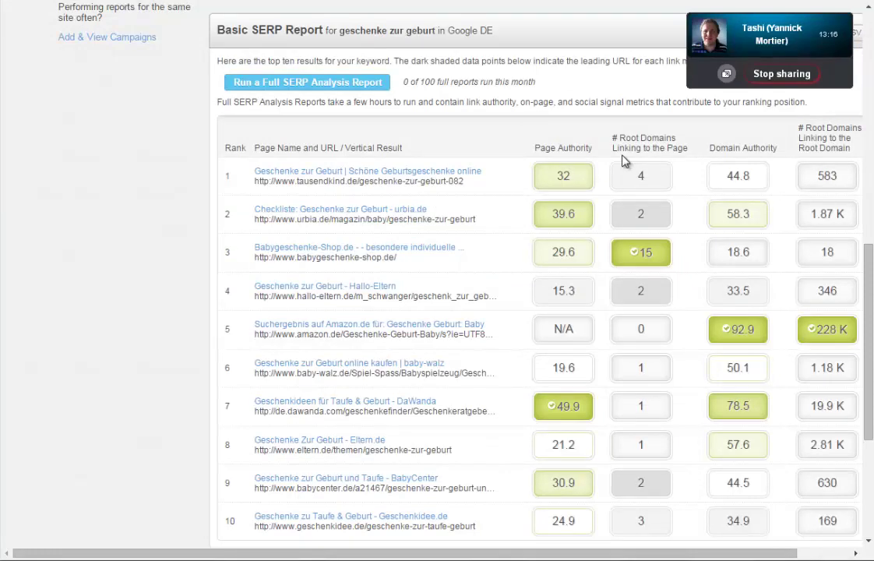
pyautogui.scroll(-1, 623, 158)
pyautogui.moveTo(838, 449); pyautogui.dragTo(258, 262)
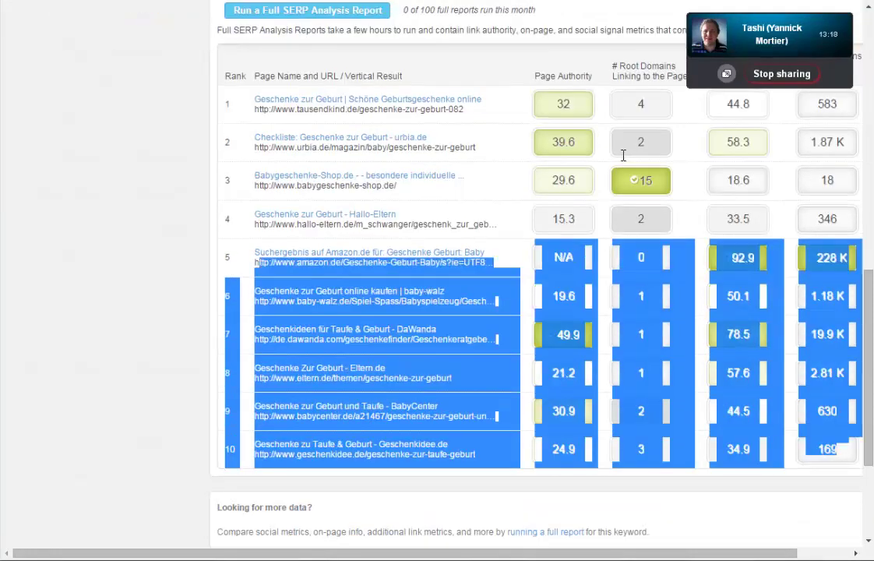
pyautogui.moveTo(623, 155); pyautogui.dragTo(623, 94)
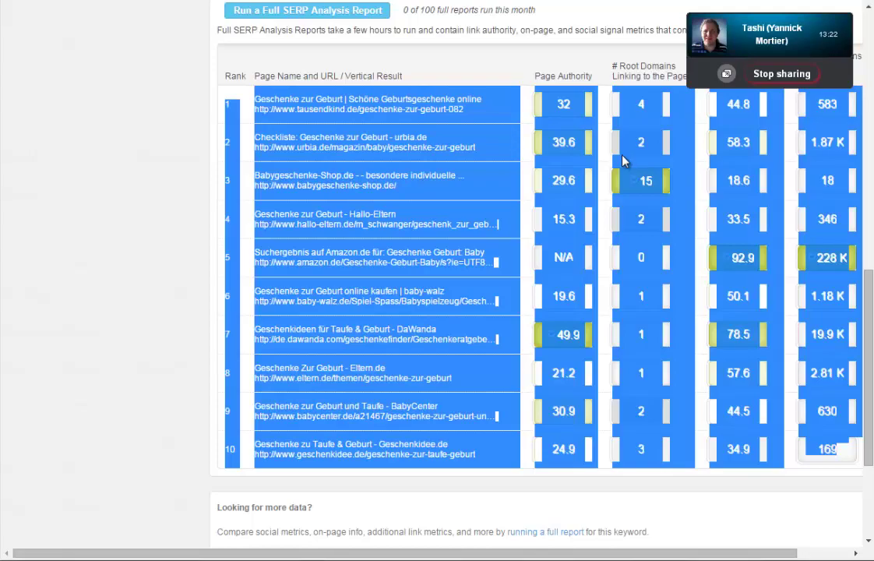
pyautogui.hotkey('ctrl', 'Tab')
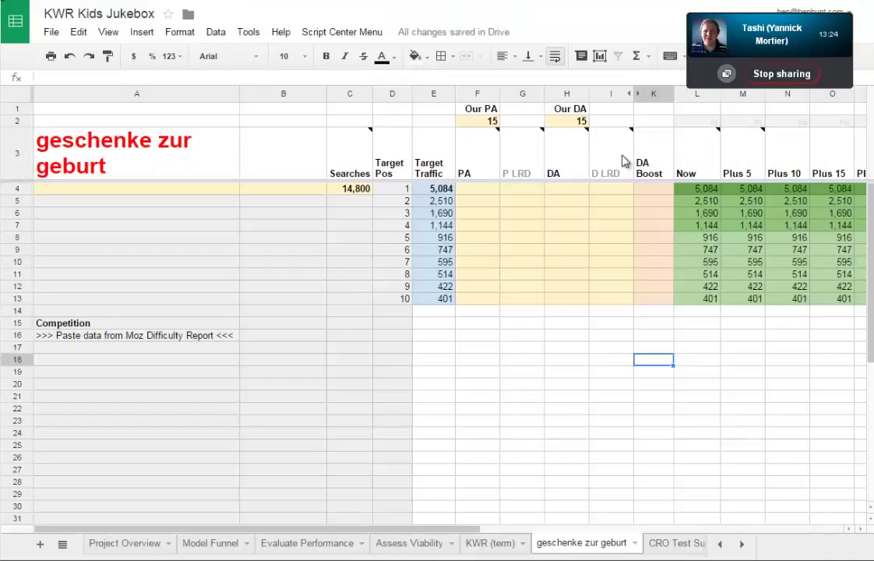
pyautogui.press('Home')
pyautogui.press('Up')
pyautogui.press('Up')
pyautogui.hotkey('ctrl', 'v')
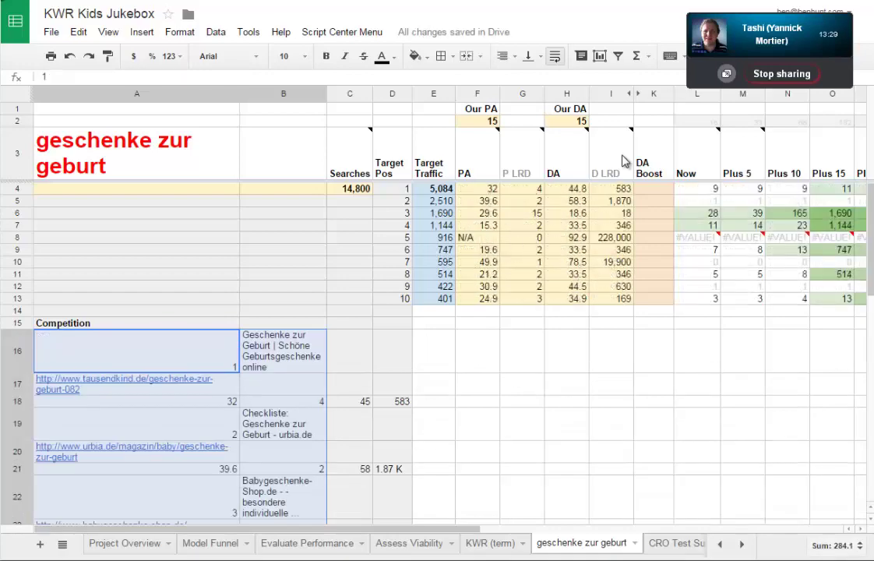
# Replace the N/A Page Authority for target position 5 in cell F8 with 0
pyautogui.click(477, 237)
pyautogui.write('0')
pyautogui.press('Tab')
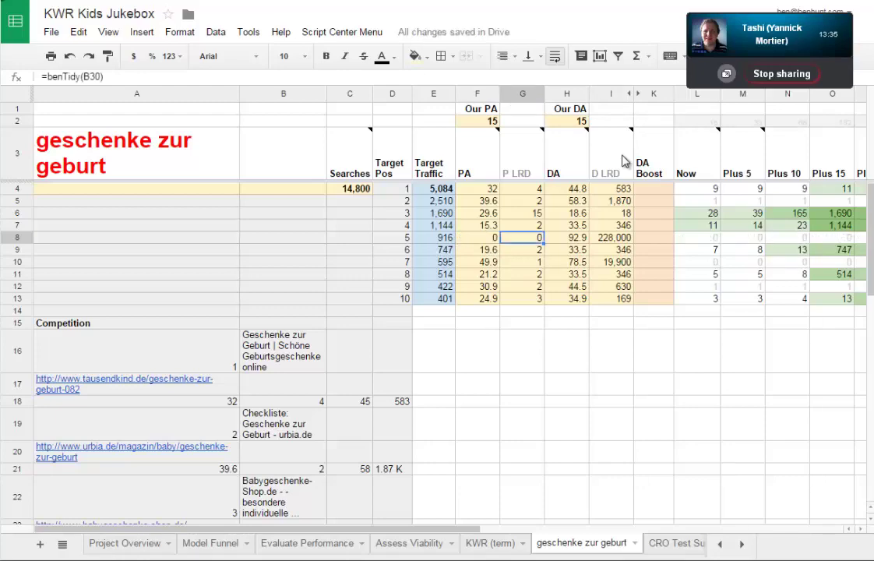
pyautogui.click(611, 350)
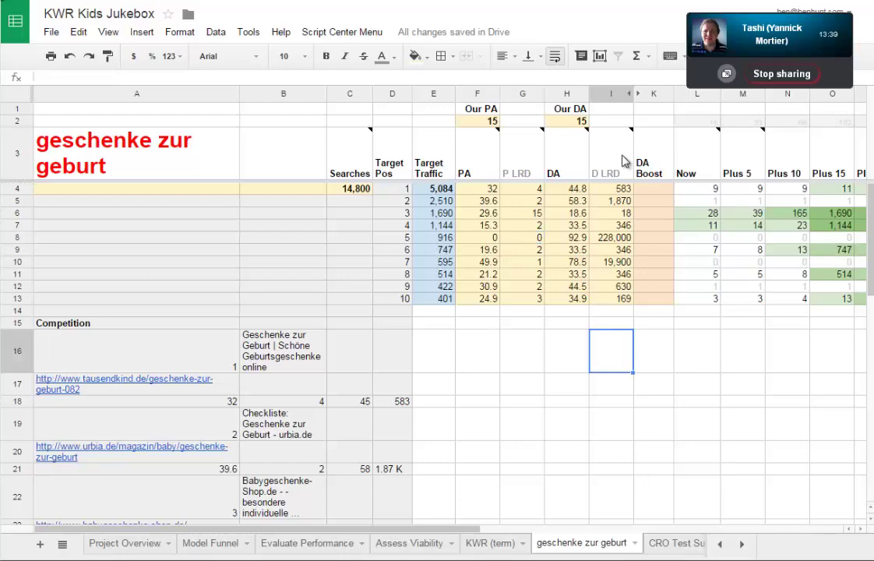
# Compare the competitors' PA and DA values for positions 1 to 10 with the Our PA and Our DA values
pyautogui.moveTo(476, 188); pyautogui.dragTo(476, 299)
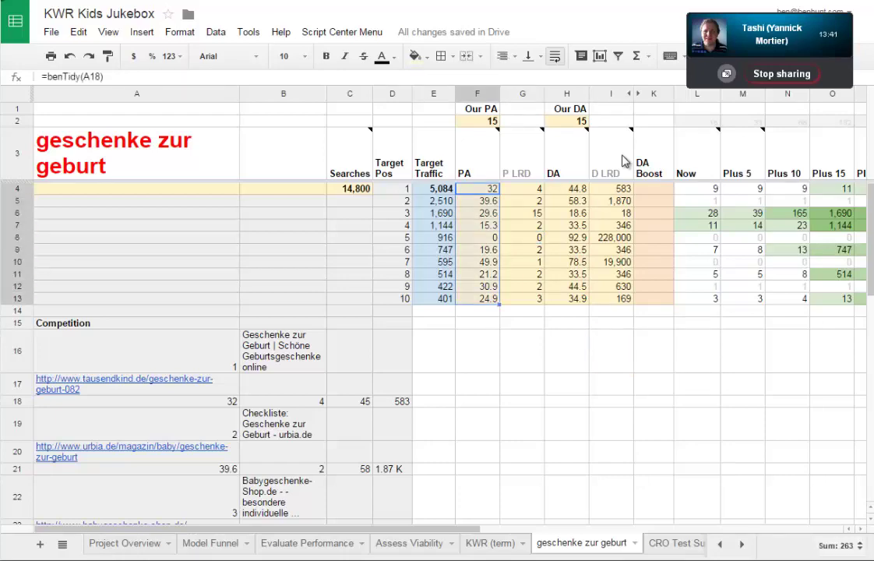
pyautogui.press('Right')
pyautogui.press('Right')
pyautogui.hotkey('shift', 'Down')
pyautogui.hotkey('shift', 'Down')
pyautogui.hotkey('shift', 'Down')
pyautogui.hotkey('shift', 'Down')
pyautogui.hotkey('shift', 'Down')
pyautogui.hotkey('shift', 'Down')
pyautogui.hotkey('shift', 'Down')
pyautogui.hotkey('shift', 'Down')
pyautogui.hotkey('shift', 'Down')
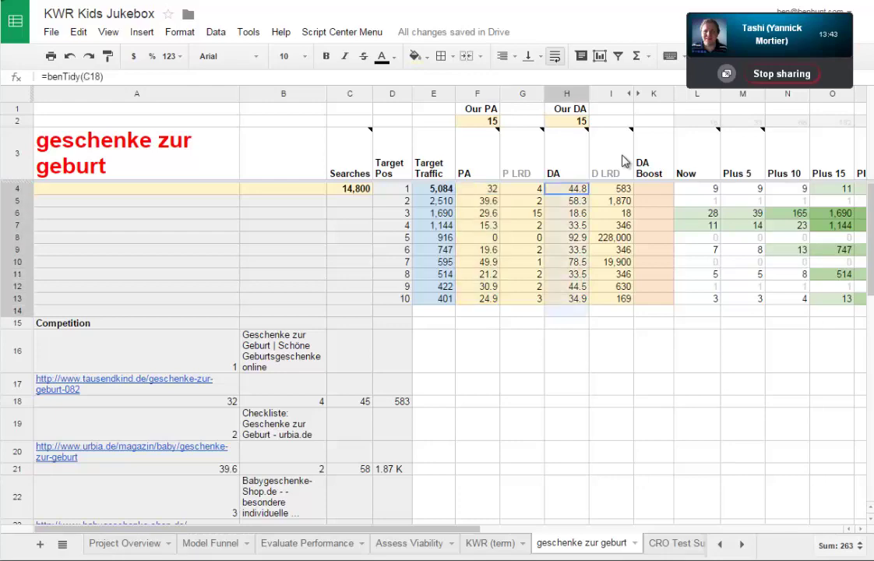
pyautogui.click(611, 351)
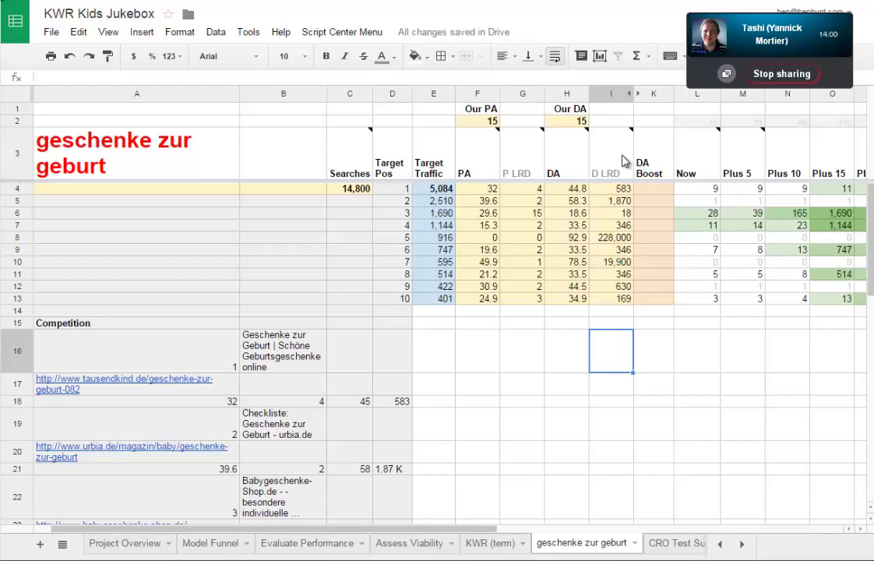
pyautogui.moveTo(477, 122); pyautogui.dragTo(567, 122)
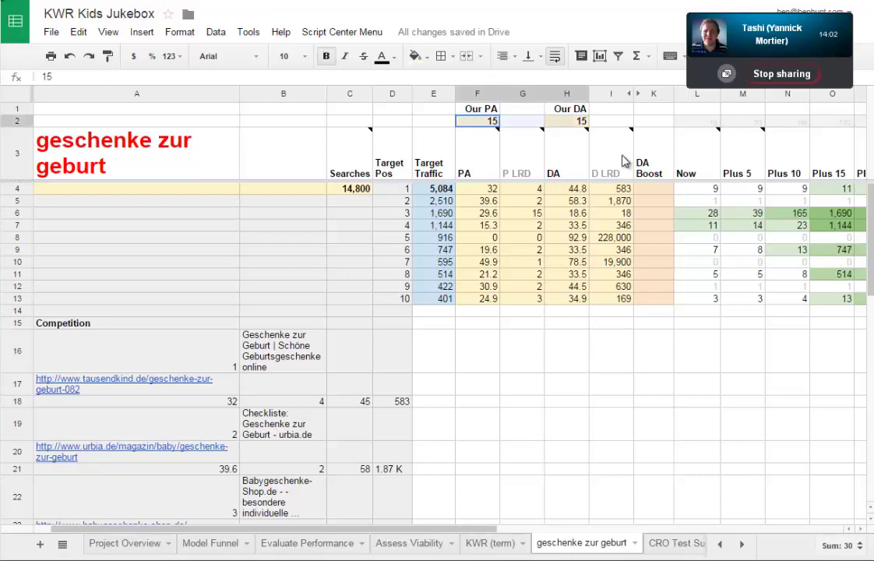
# Examine the traffic forecasts from Now to Plus 20, focusing on target positions 3 and 4 in the Plus 15 column
pyautogui.click(697, 261)
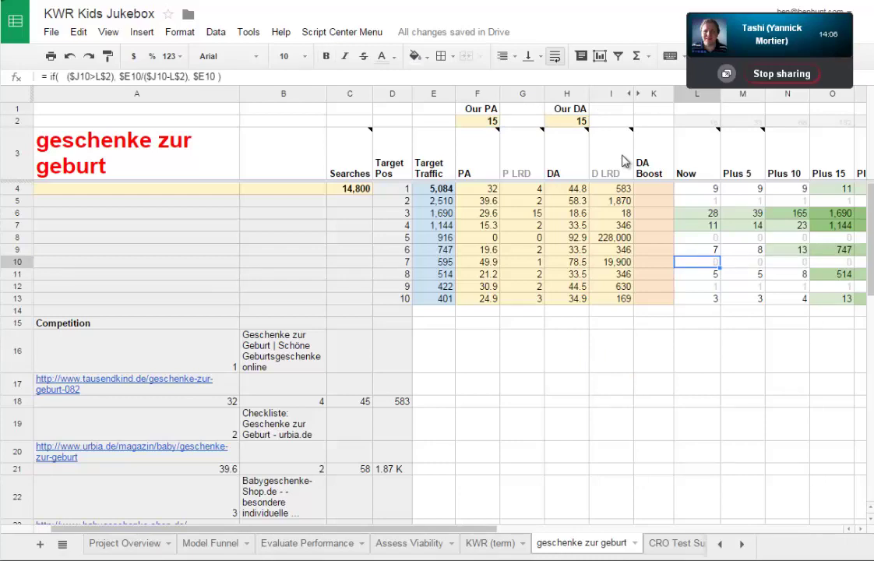
pyautogui.press('Up')
pyautogui.press('Up')
pyautogui.press('Up')
pyautogui.press('Up')
pyautogui.press('Right')
pyautogui.press('Right')
pyautogui.press('Right')
pyautogui.hotkey('shift', 'Down')
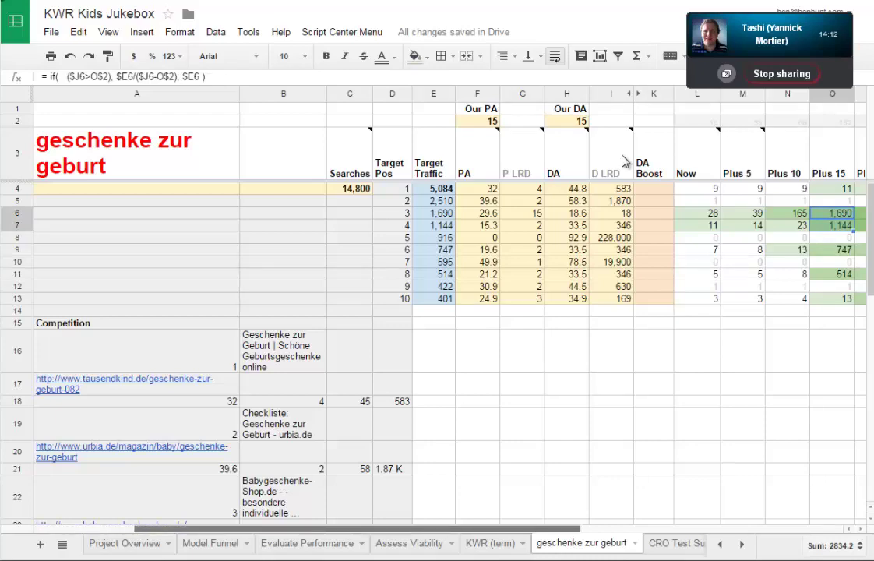
pyautogui.hscroll(1, 622, 162)
pyautogui.click(625, 383)
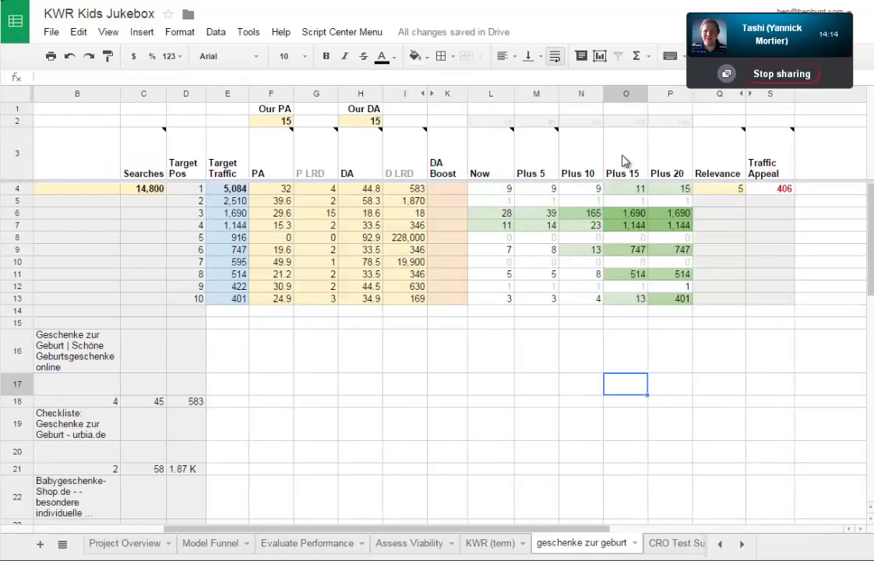
pyautogui.moveTo(625, 214); pyautogui.dragTo(626, 225)
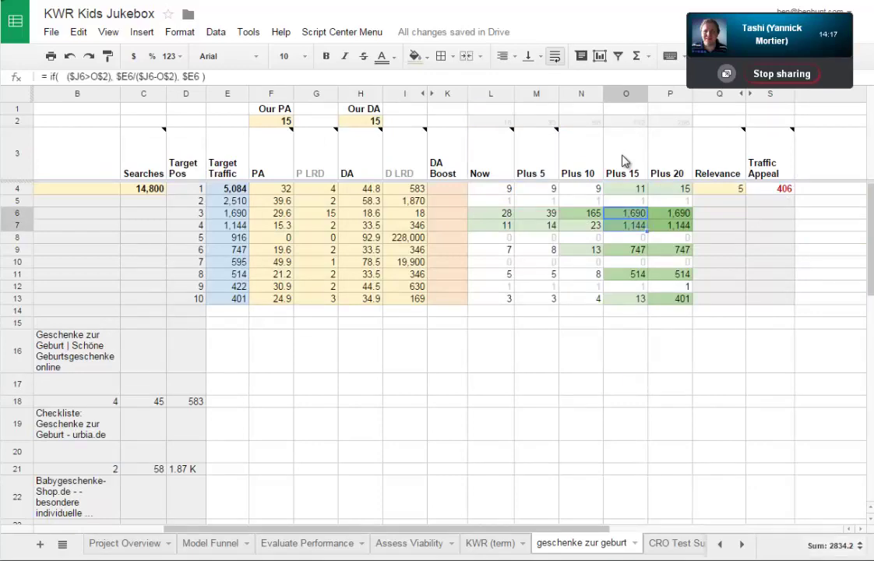
# Review the authority and inbound link data for deine-kinderbibel.de in Open Site Explorer, and return to the Basic SERP Report
pyautogui.hotkey('ctrl', 'Tab')
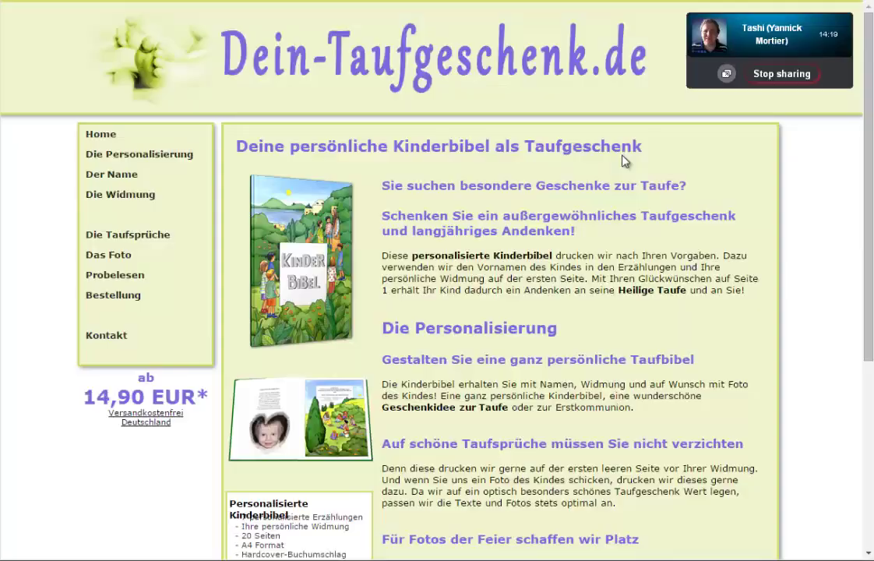
pyautogui.hotkey('ctrl', 'Tab')
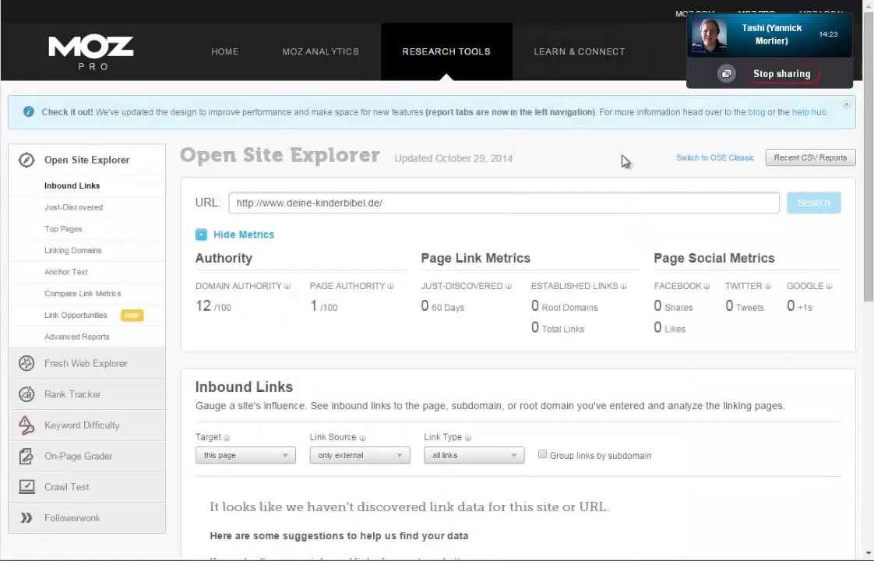
pyautogui.scroll(-3, 623, 161)
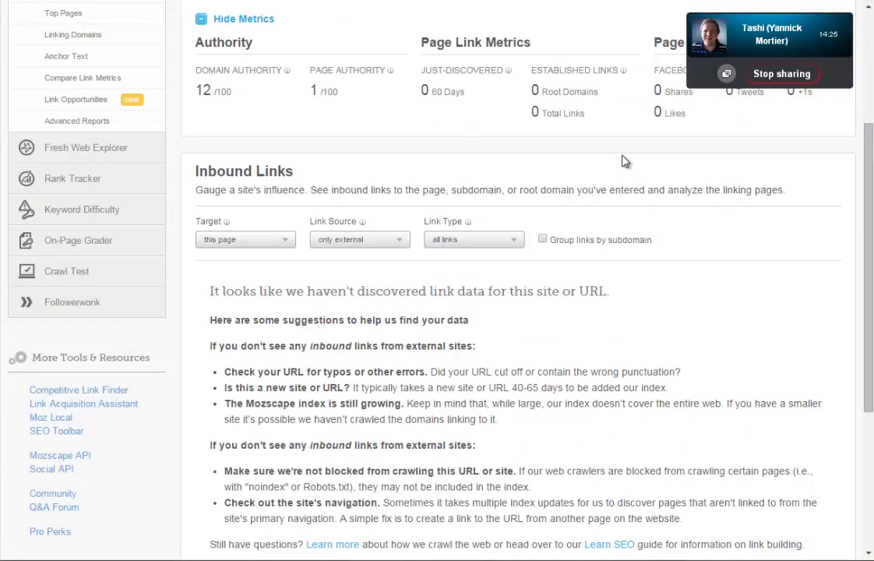
pyautogui.scroll(2, 622, 161)
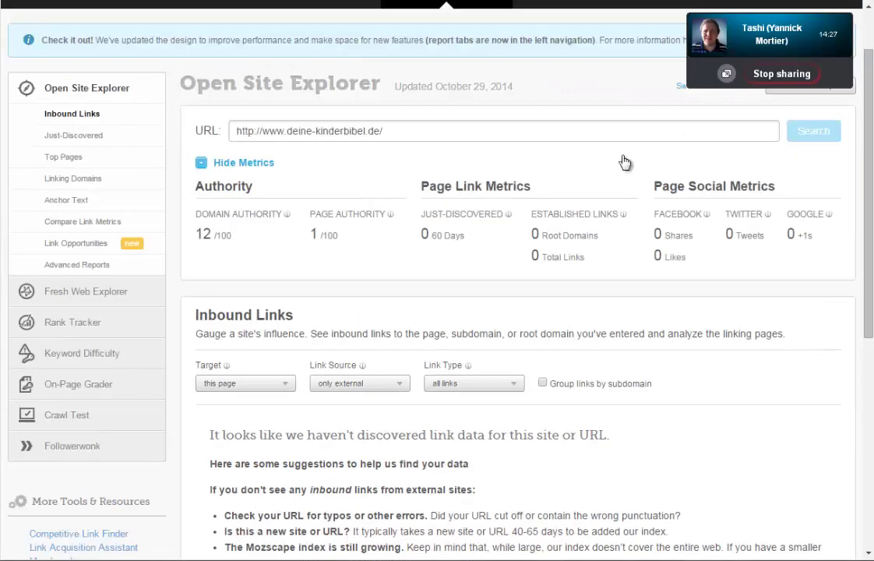
pyautogui.moveTo(609, 434); pyautogui.dragTo(210, 435)
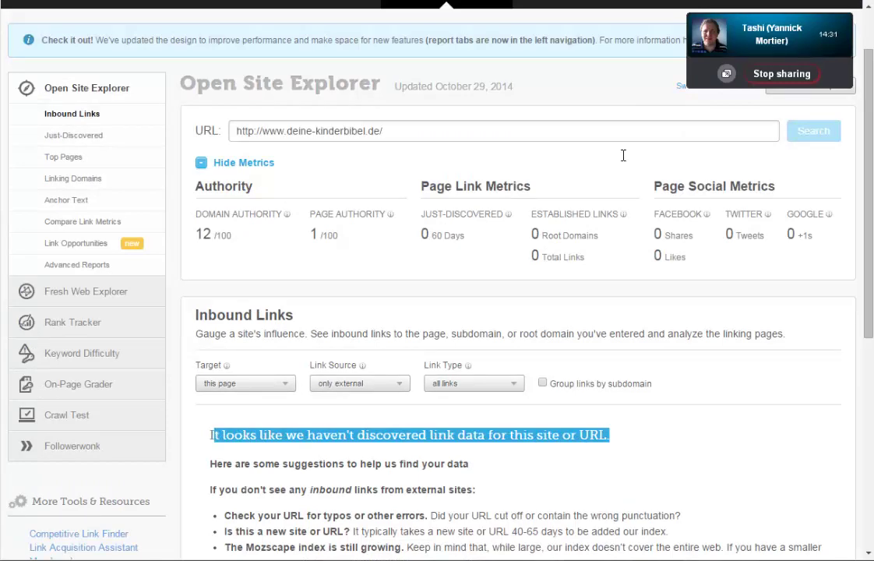
pyautogui.tripleClick(240, 434)
pyautogui.click(622, 156)
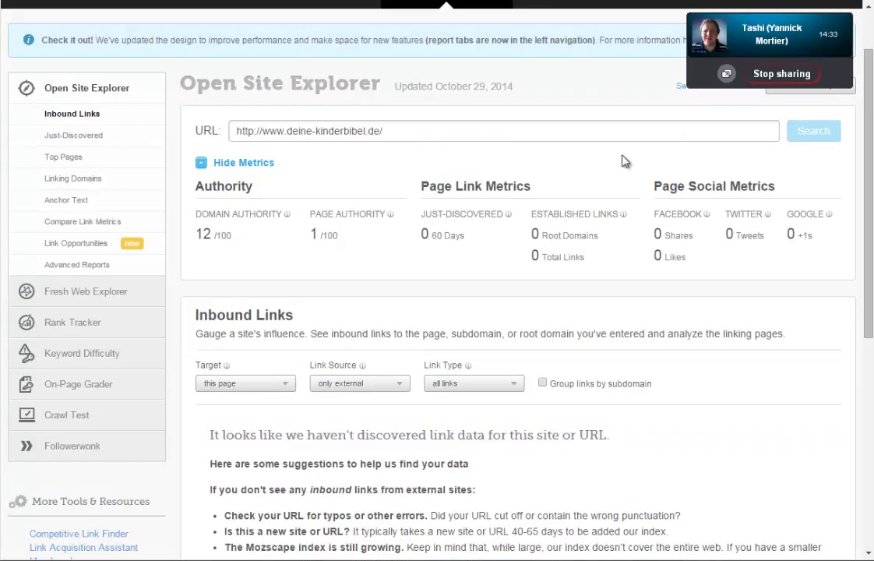
pyautogui.moveTo(610, 434)
pyautogui.mouseDown()
pyautogui.moveTo(376, 435)
pyautogui.moveTo(218, 464)
pyautogui.moveTo(210, 435)
pyautogui.mouseUp()
pyautogui.click(623, 155)
pyautogui.hotkey('ctrl', 'Tab')
pyautogui.click(623, 155)
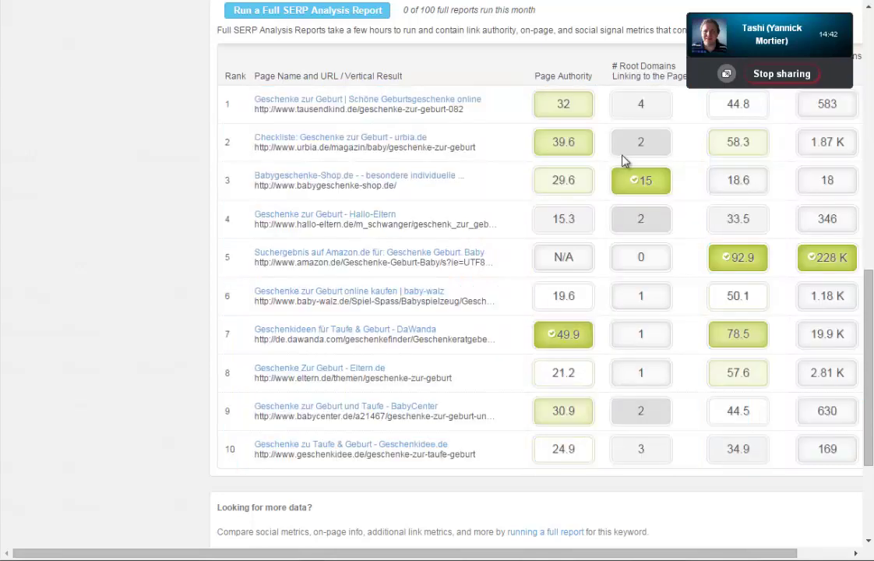
# Check the Domain Authority and Page Authority of babygeschenke-shop.de in the Basic SERP Report
pyautogui.scroll(2, 623, 161)
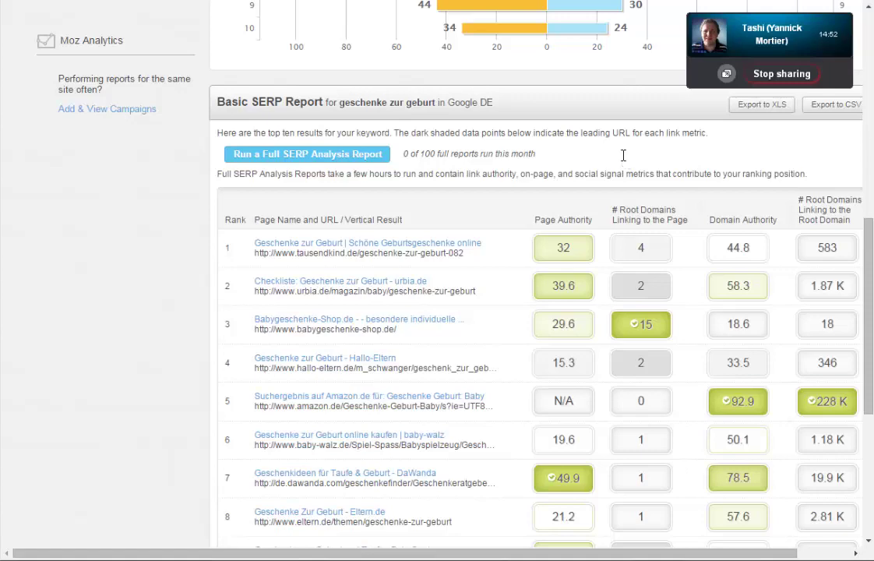
pyautogui.moveTo(751, 324); pyautogui.dragTo(726, 324)
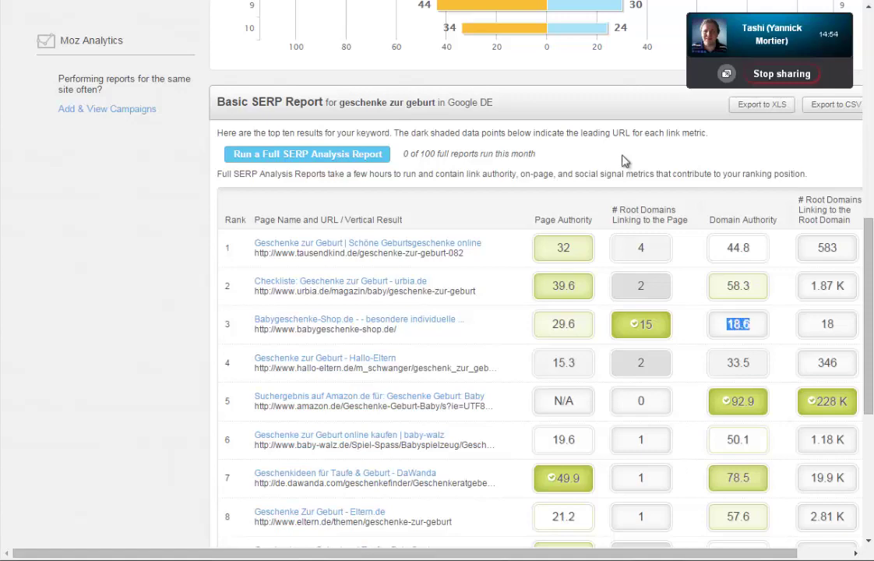
pyautogui.click(622, 156)
pyautogui.doubleClick(563, 324)
# Switch to the KWR Kids Jukebox spreadsheet and set Our PA to 30 and Our DA to 18
pyautogui.hotkey('alt', 'Tab')
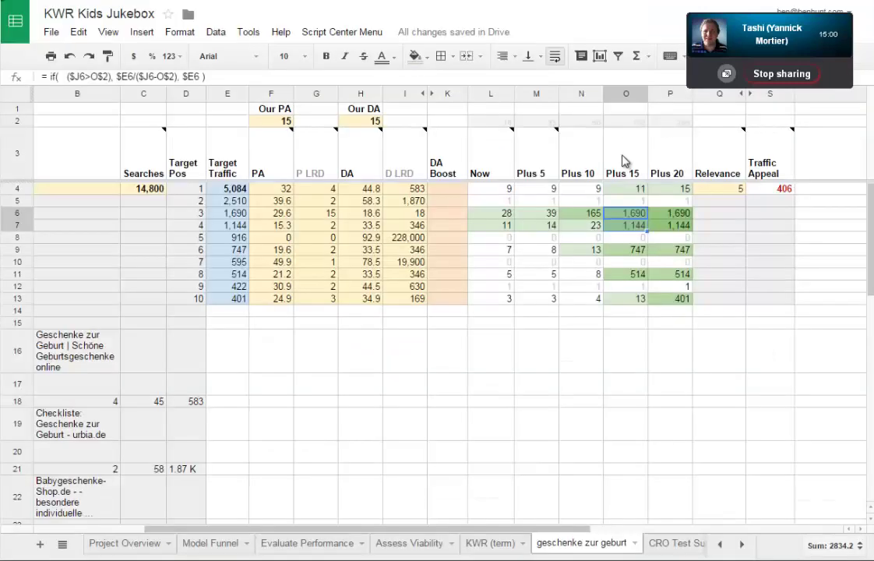
pyautogui.click(271, 121)
pyautogui.write('30')
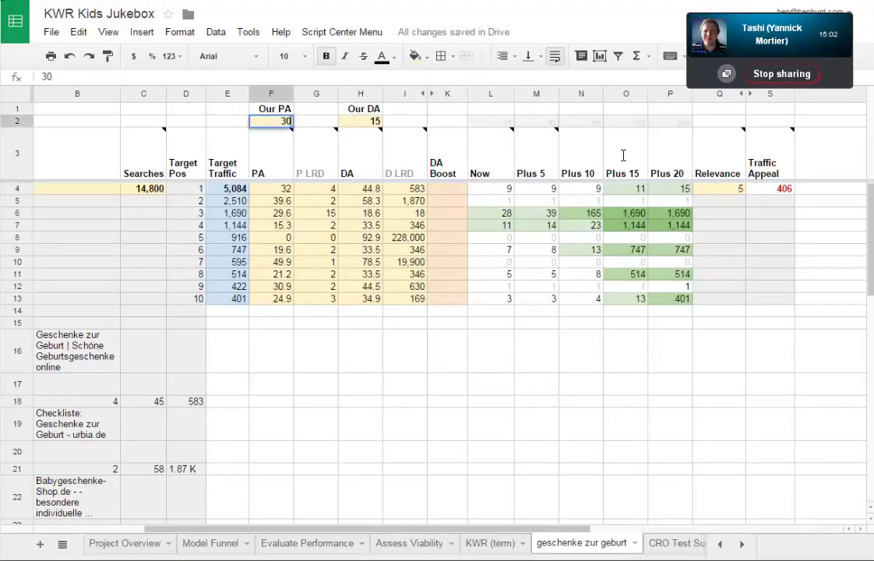
pyautogui.press('Tab')
pyautogui.press('Tab')
pyautogui.write('18')
pyautogui.press('Return')
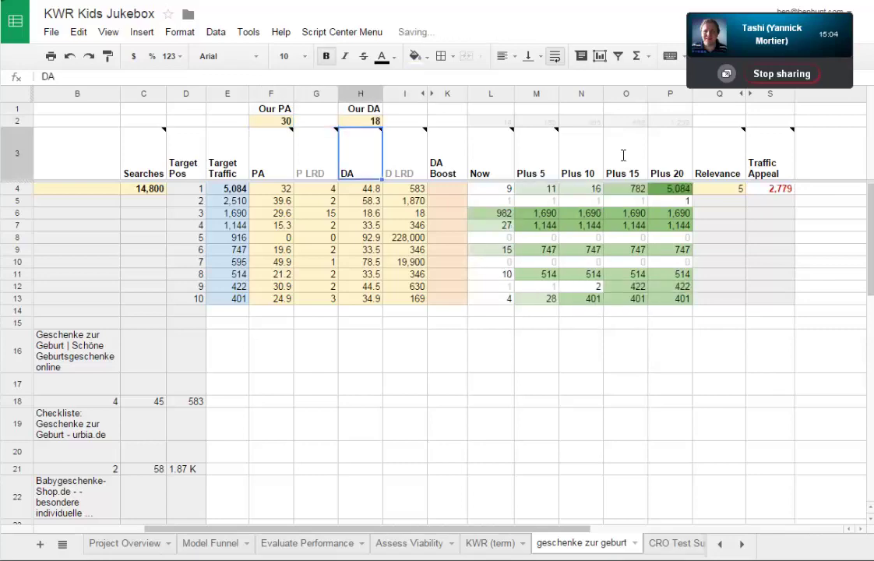
pyautogui.click(719, 401)
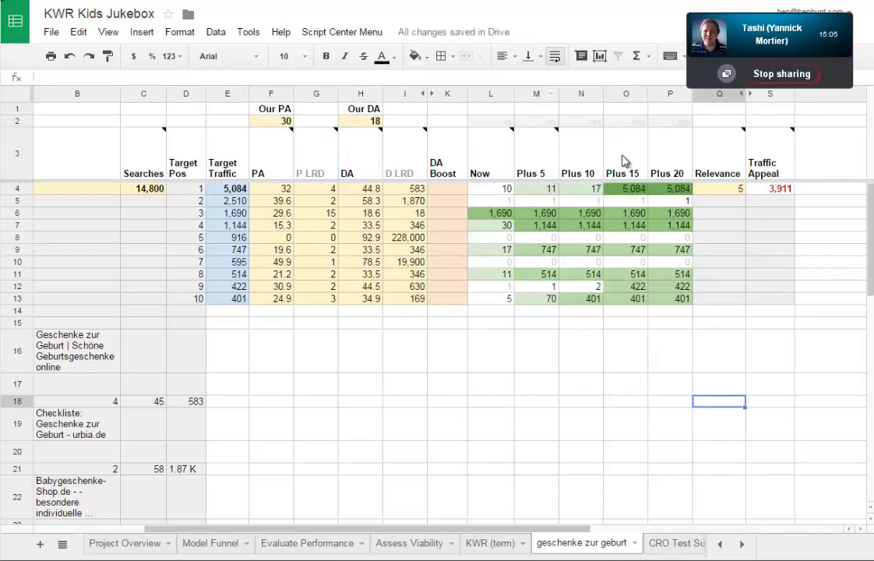
# Examine the Now traffic forecast for target position 3 and the keyword's Relevance score
pyautogui.click(491, 213)
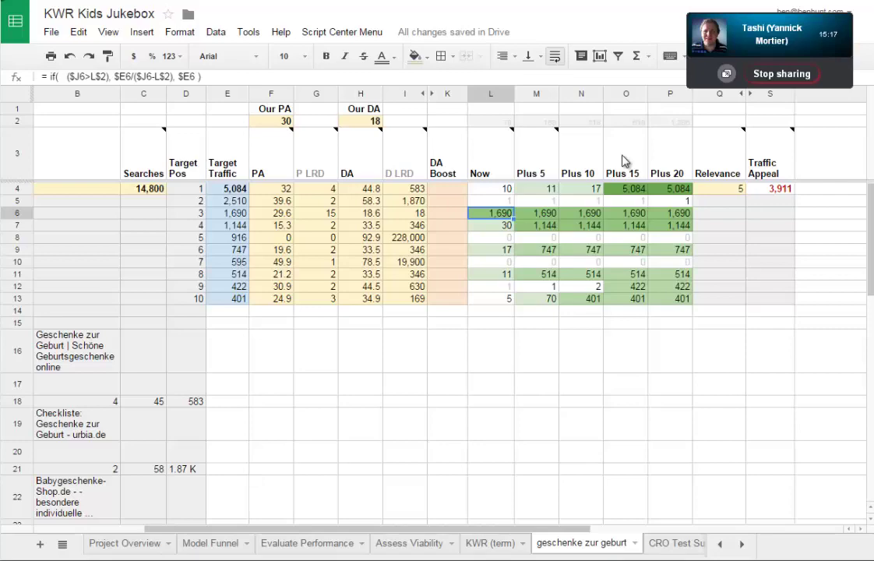
pyautogui.press('Up')
pyautogui.press('Up')
pyautogui.press('Right')
pyautogui.press('Right')
pyautogui.press('Right')
pyautogui.press('Right')
pyautogui.press('Right')
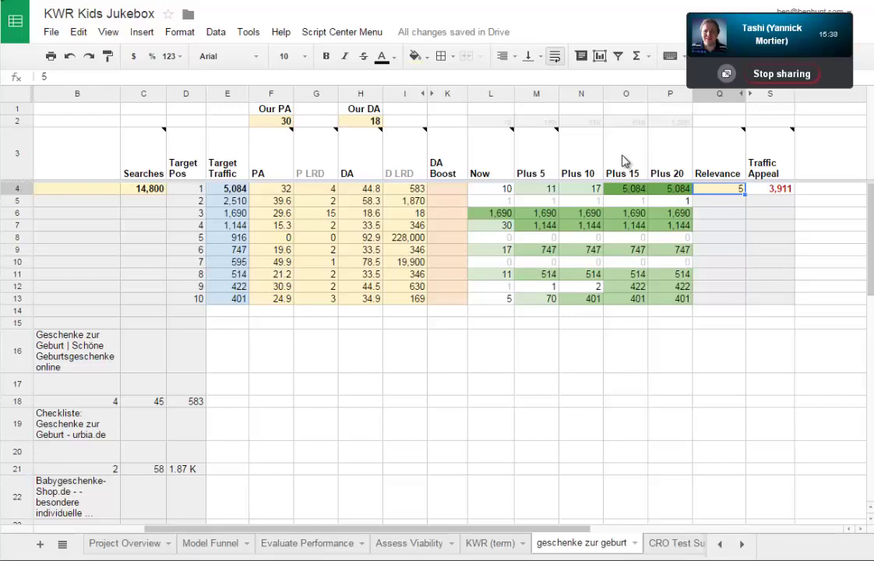
# Check the keyword heading in cell A3 and set its Relevance score in cell Q4 to 2
pyautogui.hscroll(-5, 622, 159)
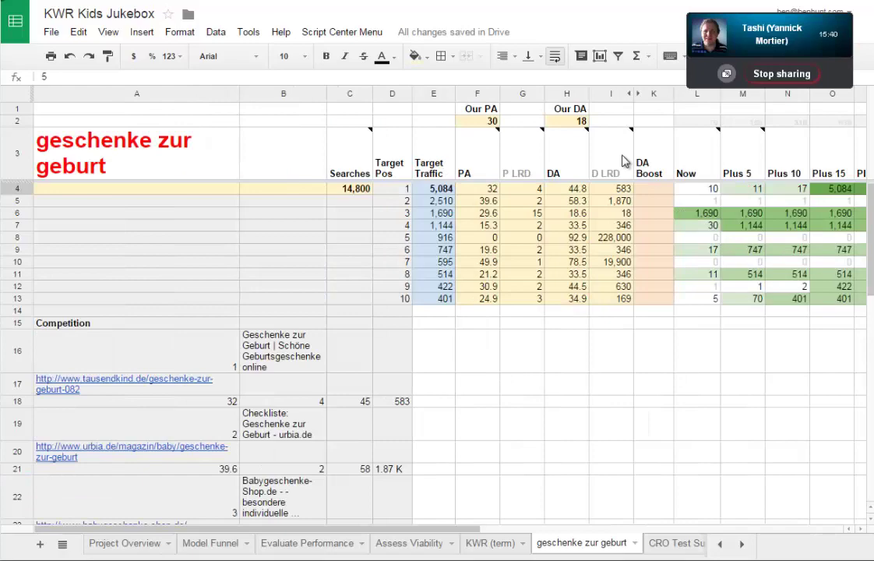
pyautogui.press('Home')
pyautogui.press('Up')
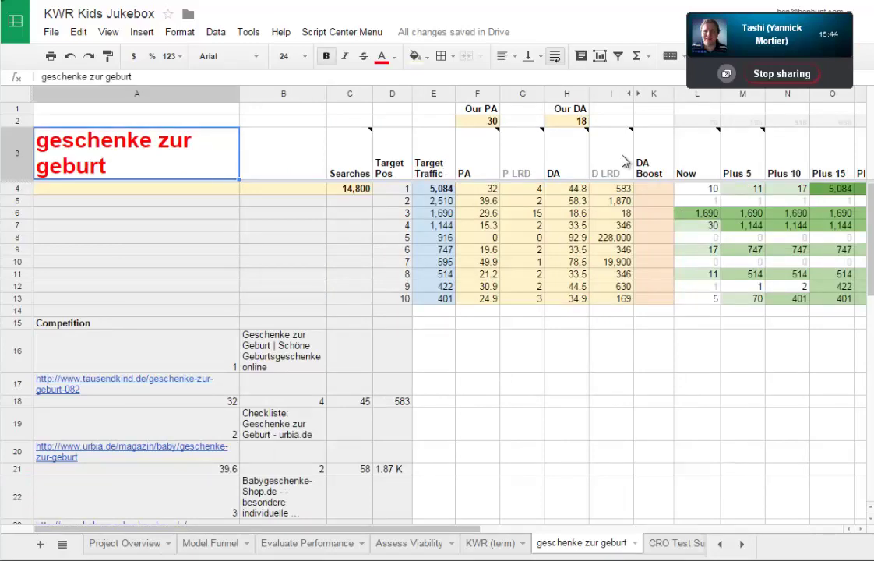
pyautogui.moveTo(622, 161)
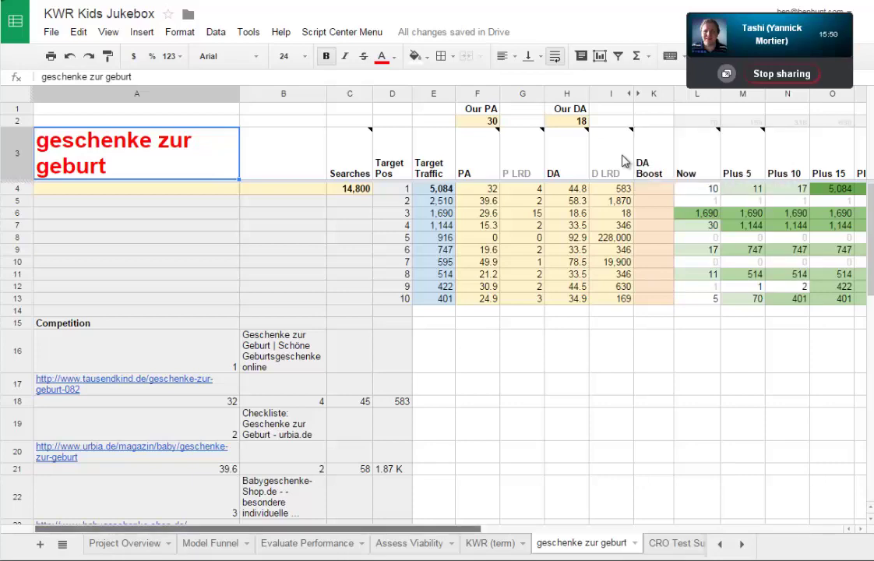
pyautogui.hscroll(3, 623, 161)
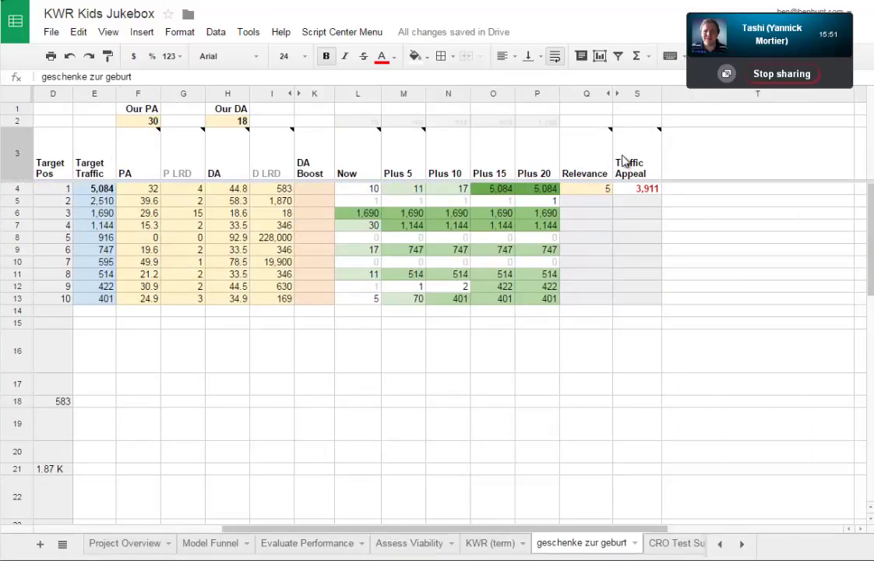
pyautogui.click(588, 188)
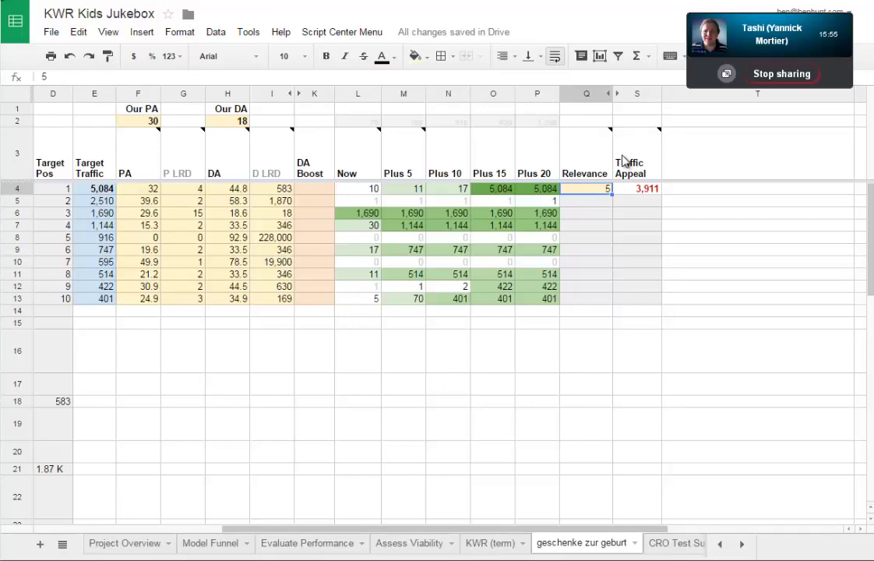
pyautogui.write('2')
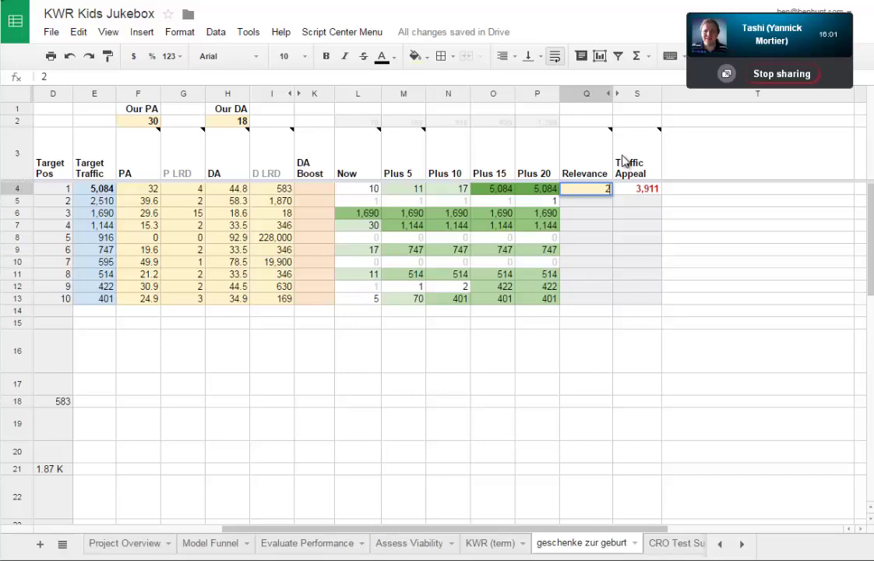
pyautogui.press('Return')
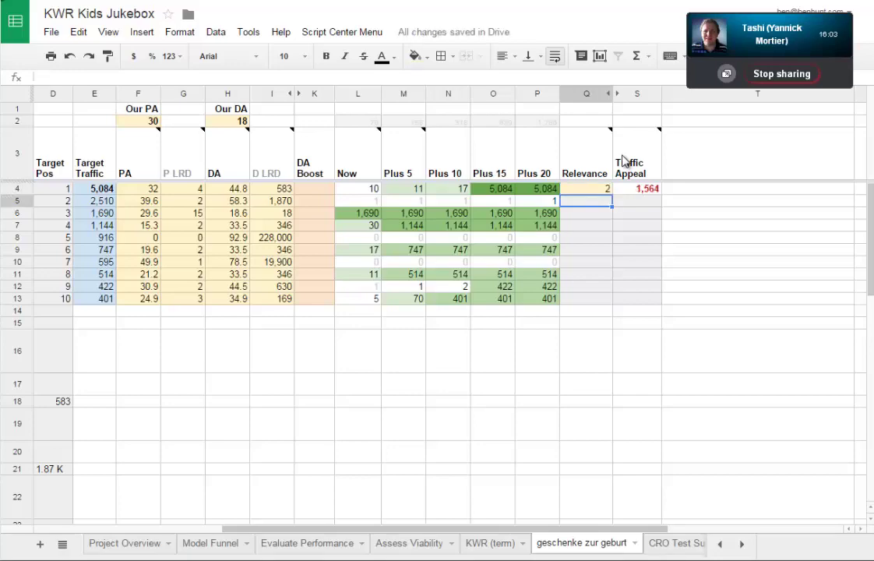
# Check the keyword's Traffic Appeal, copy the keyword from cell A3, and record "geschenke zur geburt > 1654" in an untitled Notepad file
pyautogui.press('Up')
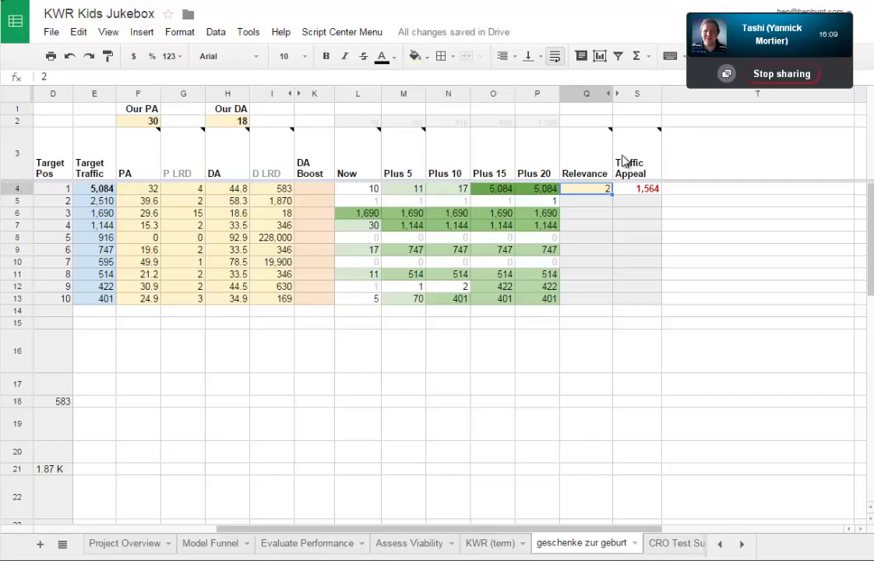
pyautogui.press('Right')
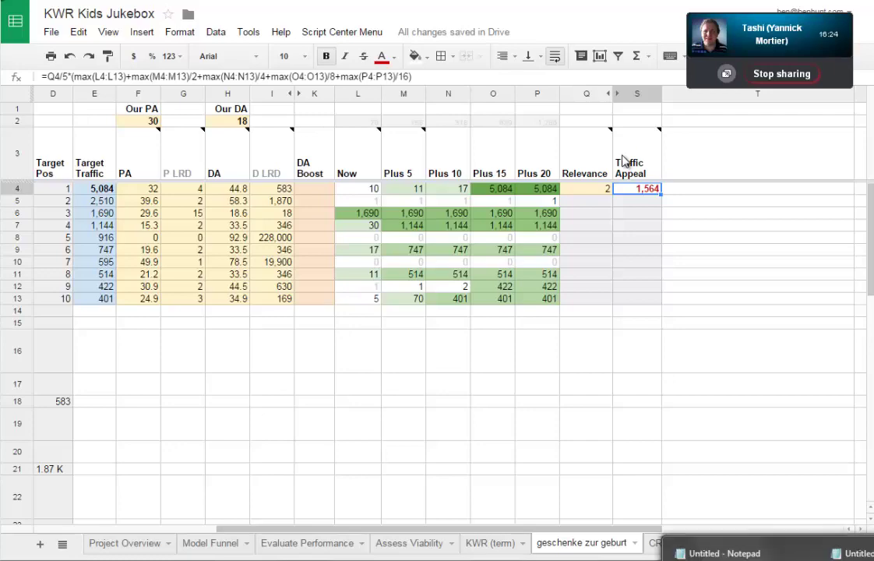
pyautogui.hotkey('alt', 'Tab')
pyautogui.click(315, 350)
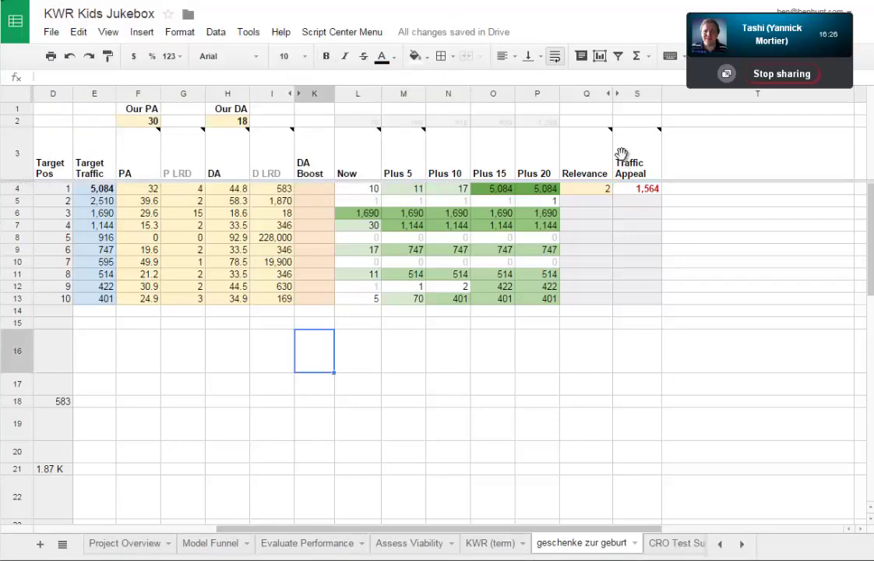
pyautogui.hscroll(-5, 315, 351)
pyautogui.click(137, 154)
pyautogui.hotkey('ctrl', 'c')
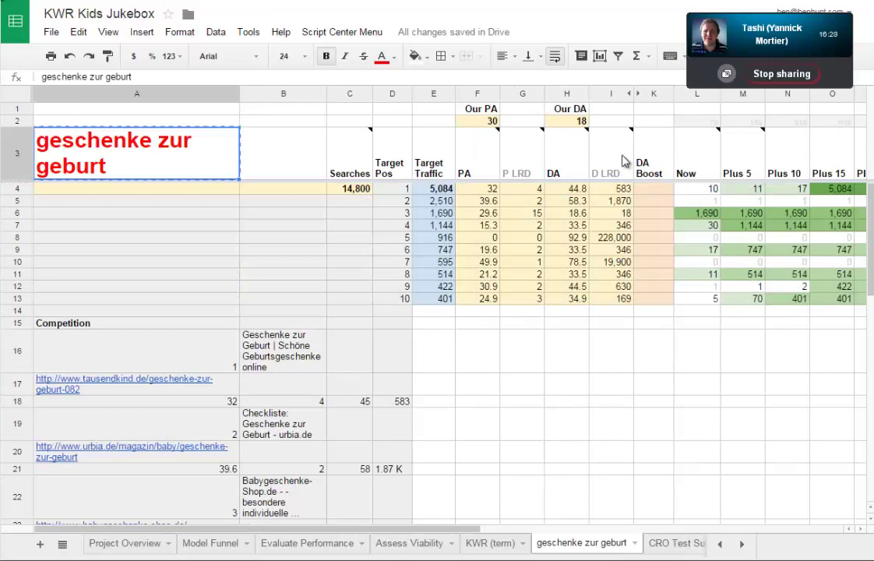
pyautogui.hotkey('alt', 'Tab')
pyautogui.hotkey('ctrl', 'v')
pyautogui.write('> 165')
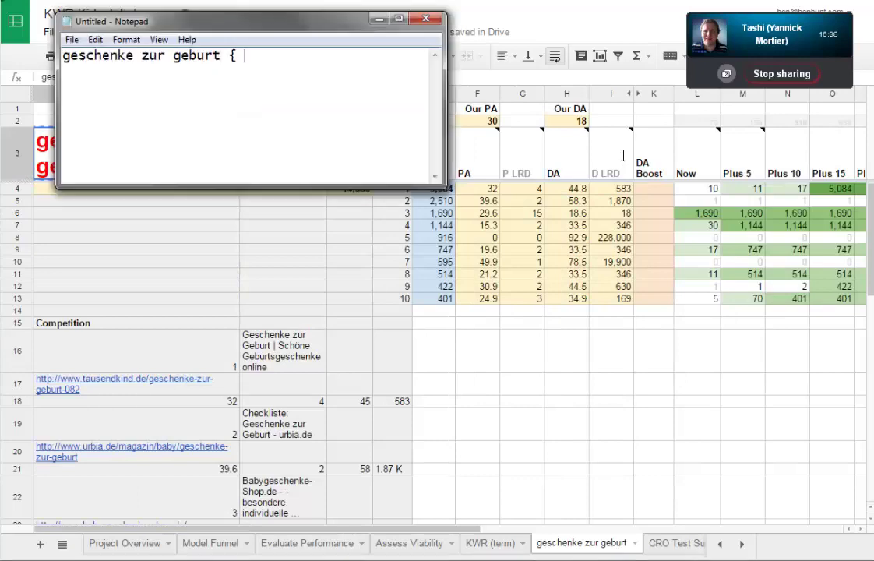
pyautogui.write('4')
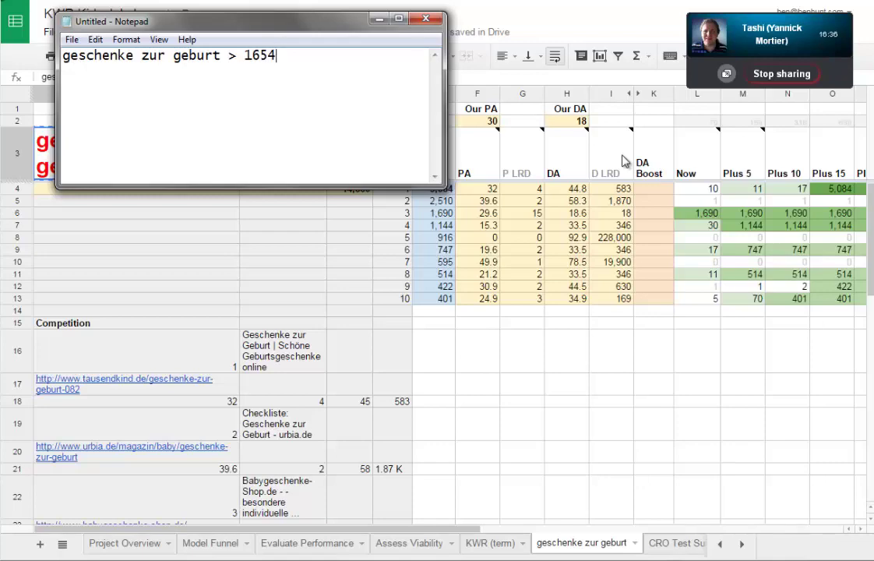
# Switch to Google AdWords Keyword Planner and filter the keyword ideas to average monthly searches ≥ 100
pyautogui.hotkey('alt', 'Tab')
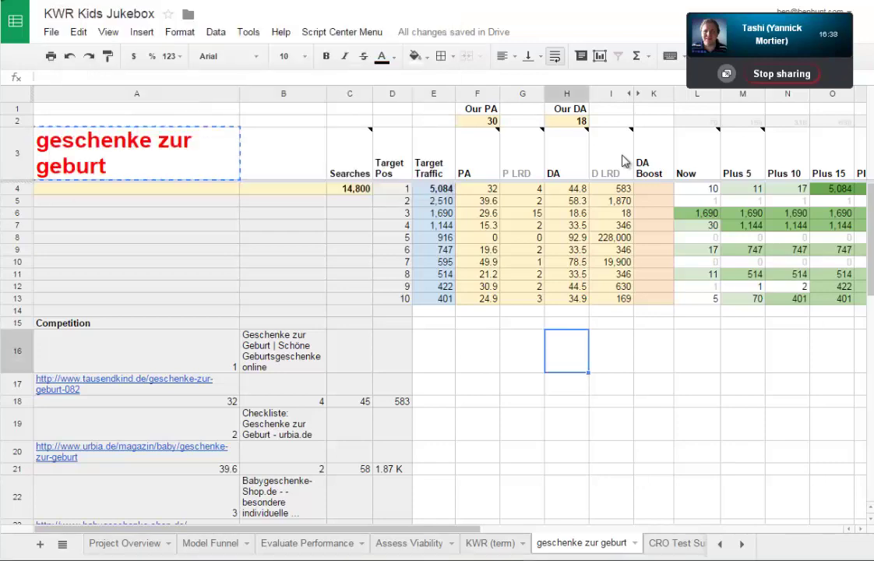
pyautogui.hotkey('alt', 'Tab')
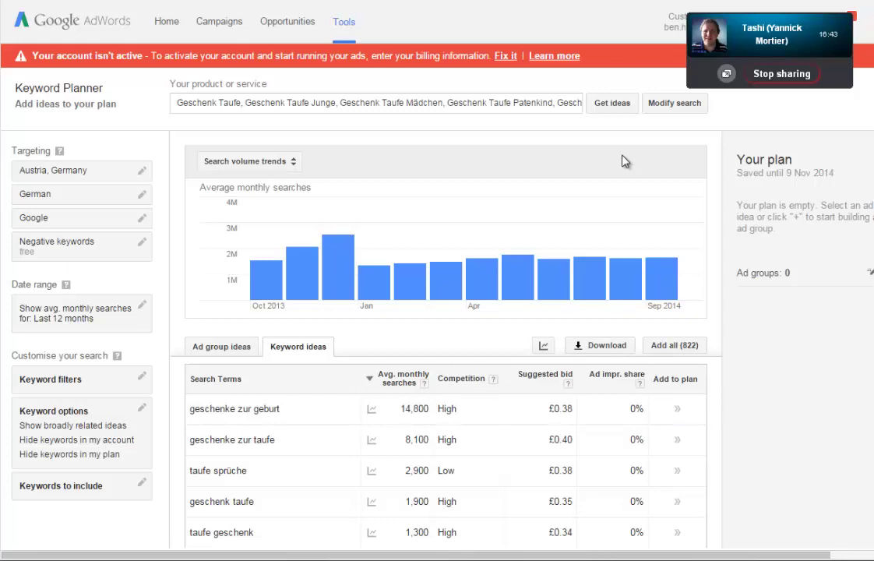
pyautogui.scroll(-2, 623, 162)
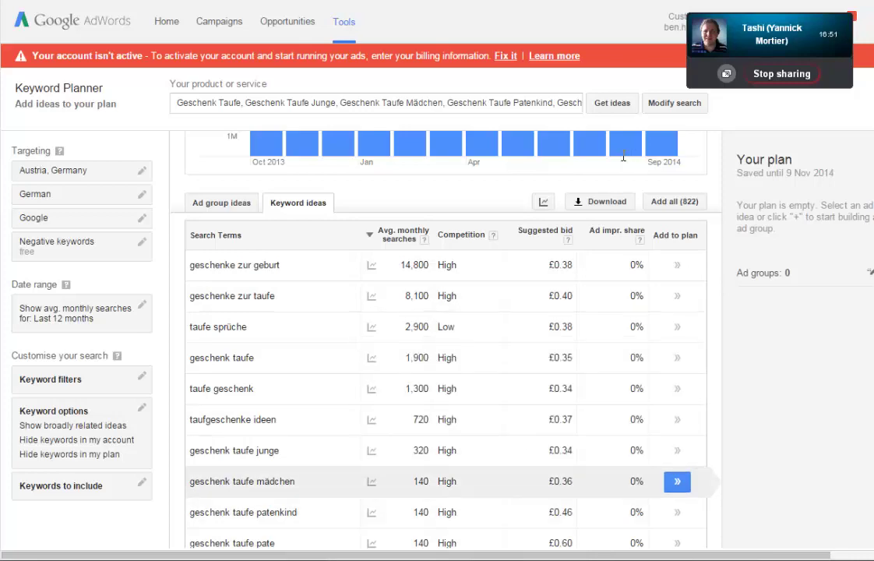
pyautogui.scroll(-4, 623, 157)
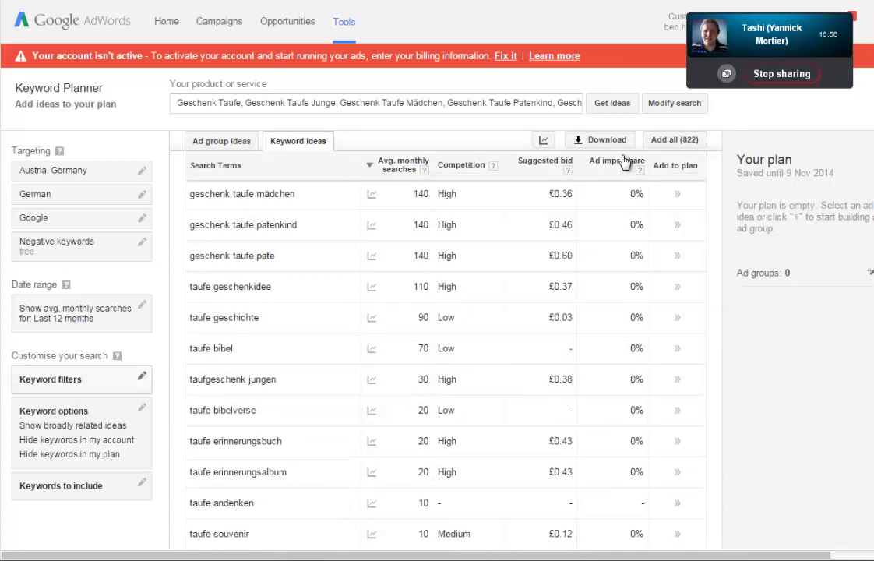
pyautogui.click(82, 379)
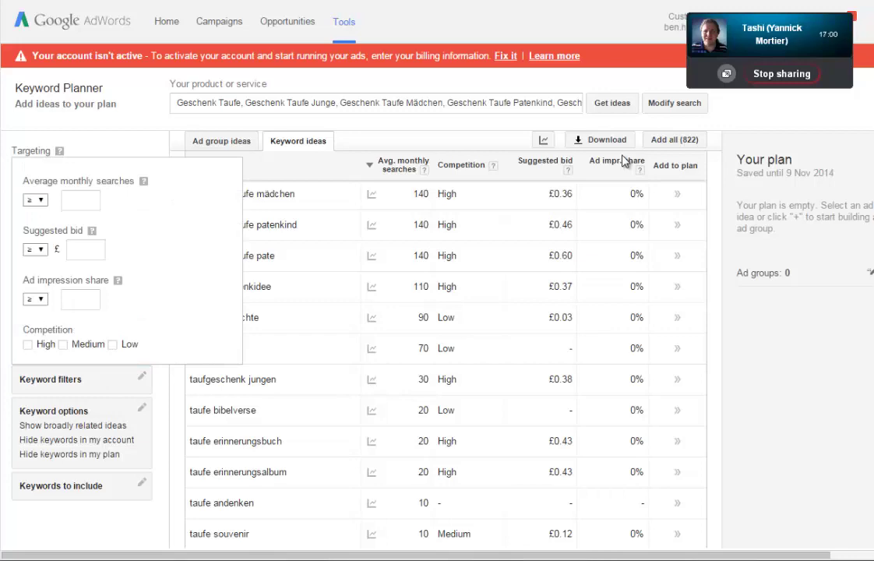
pyautogui.write('100')
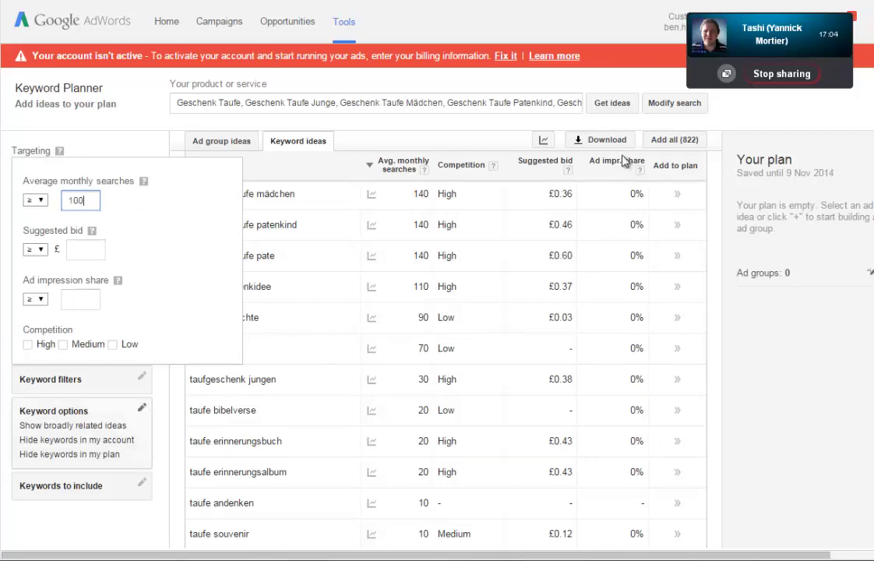
pyautogui.press('Return')
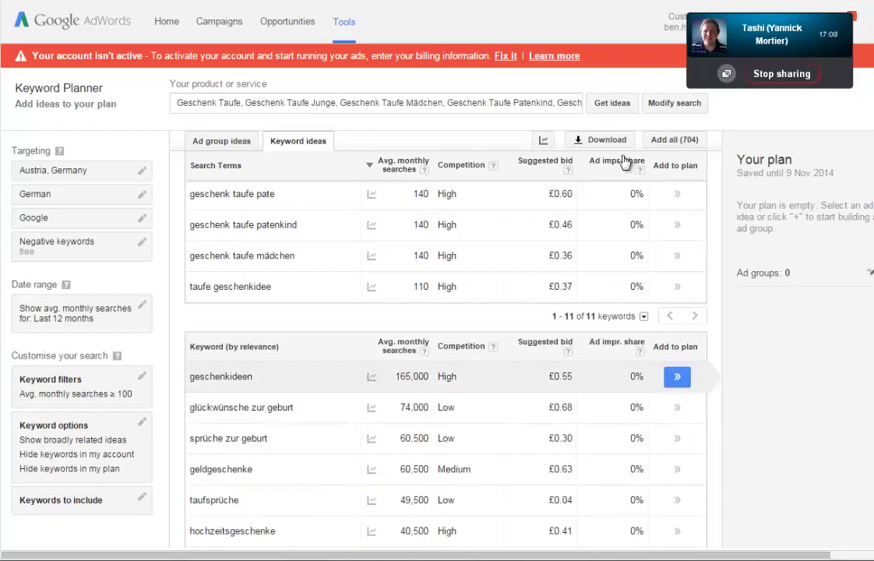
# Review the filtered keyword ideas by relevance, advance to their next page, and examine the search terms list
pyautogui.scroll(-3, 623, 161)
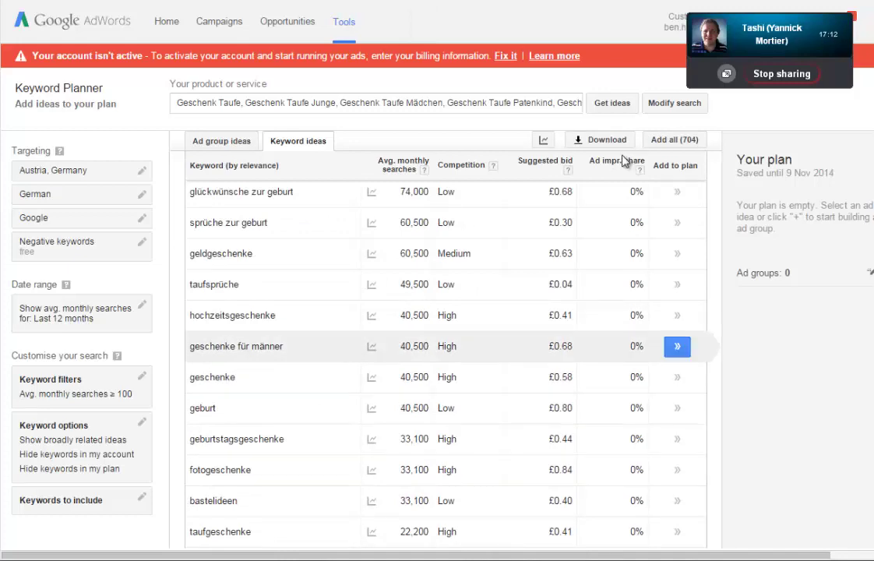
pyautogui.scroll(-3, 623, 161)
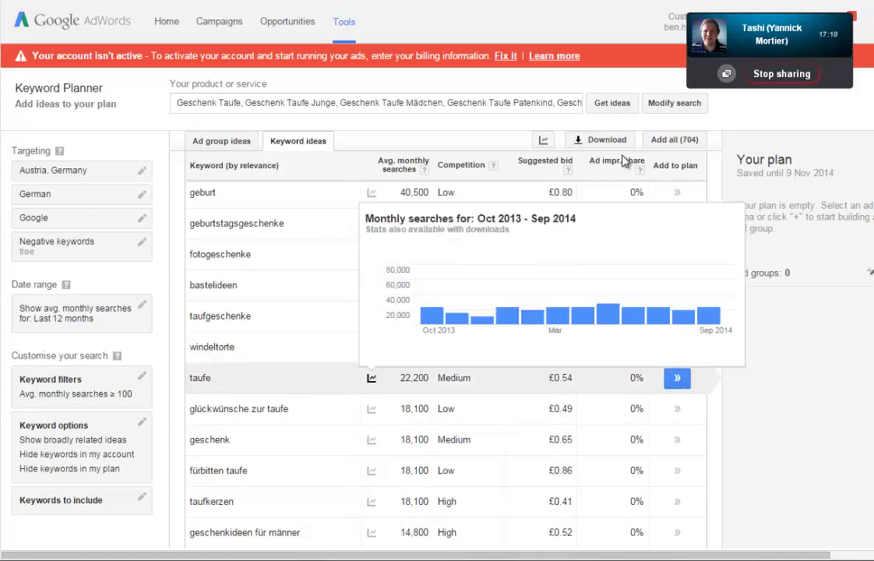
pyautogui.scroll(-5, 623, 159)
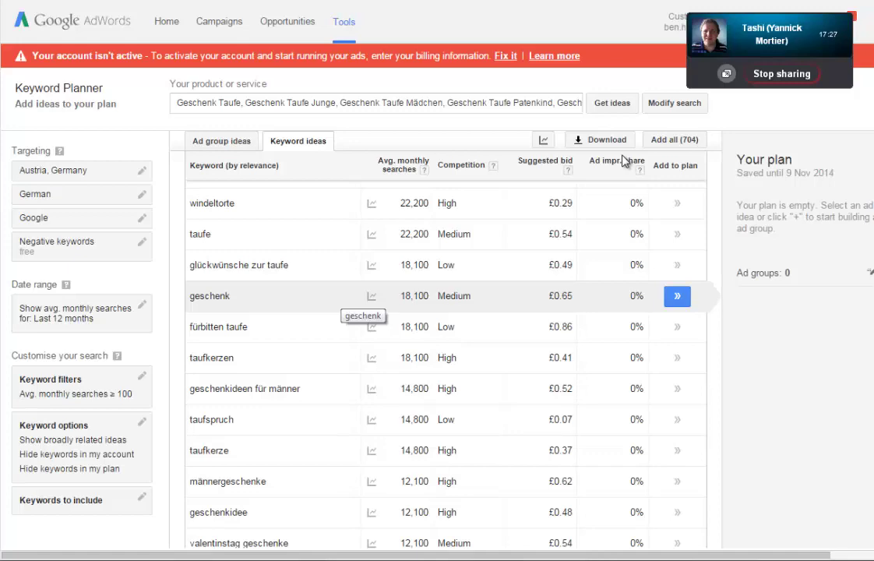
pyautogui.scroll(-3, 623, 161)
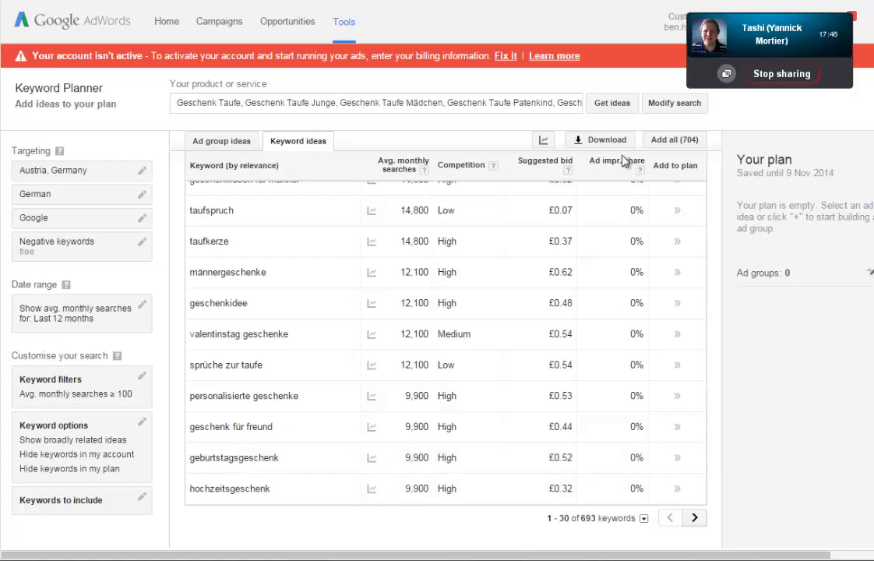
pyautogui.click(695, 517)
pyautogui.scroll(15, 621, 160)
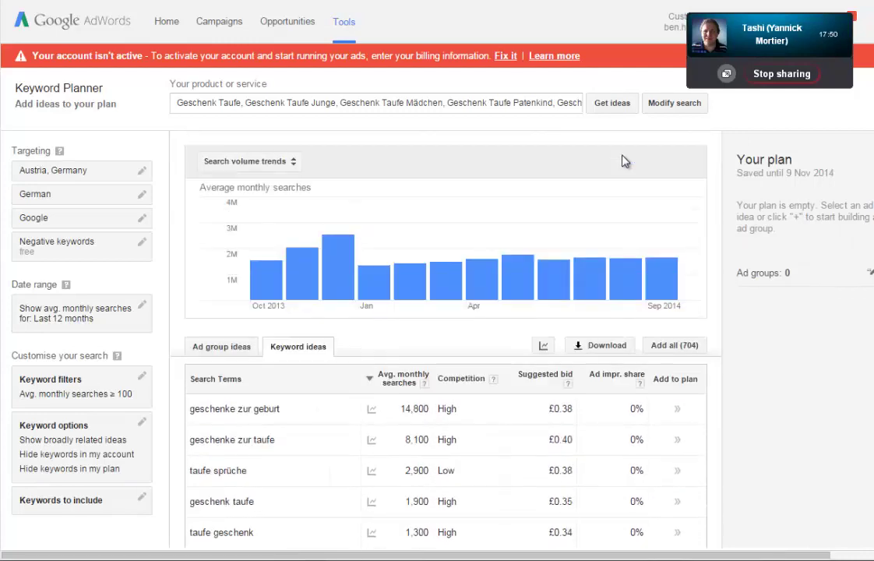
pyautogui.scroll(-3, 622, 161)
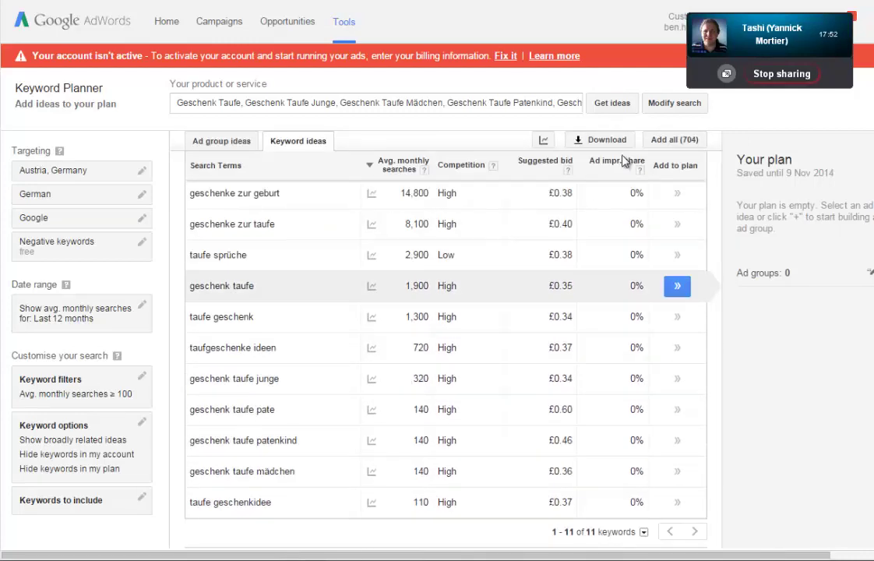
pyautogui.scroll(3, 622, 160)
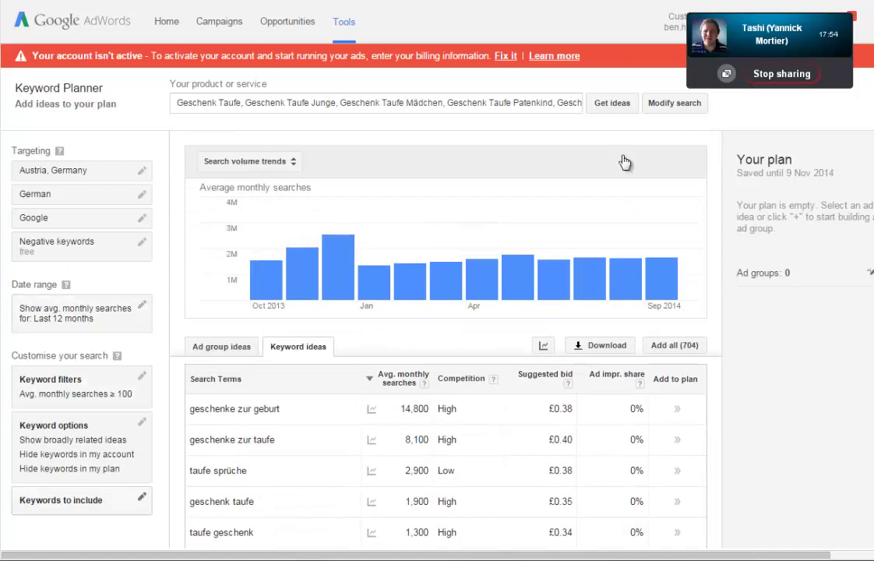
# Restrict the keyword ideas to those containing the term "taufe"
pyautogui.click(82, 500)
pyautogui.click(163, 429)
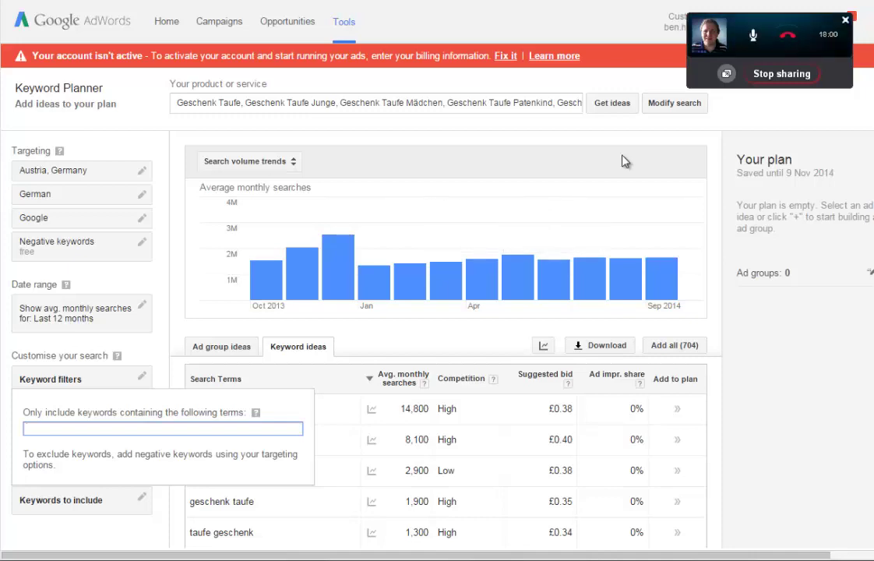
pyautogui.hotkey('alt', 'Tab')
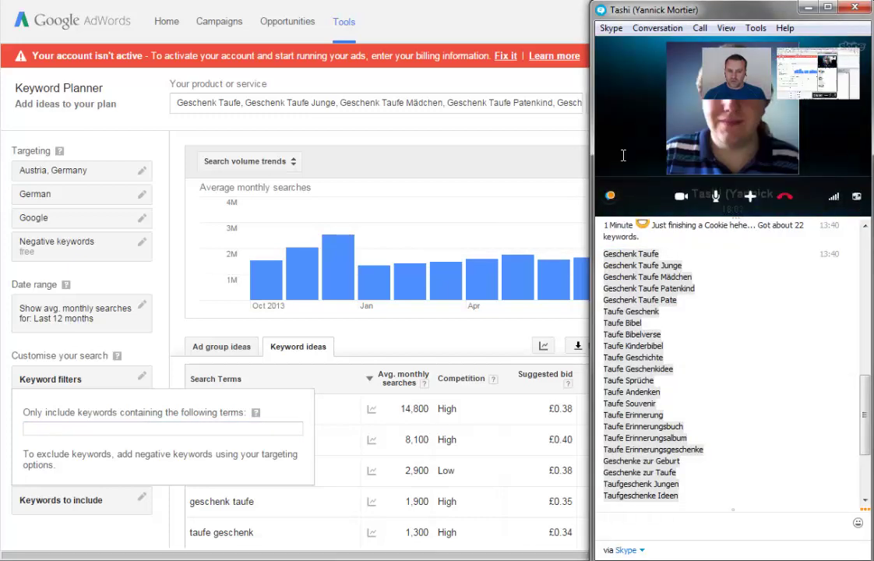
pyautogui.hotkey('alt', 'Tab')
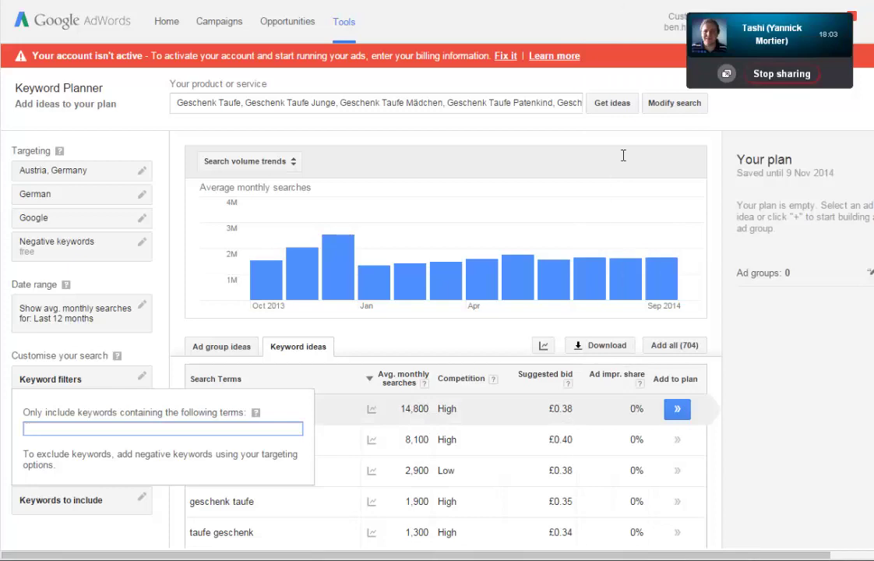
pyautogui.write('taufe')
pyautogui.press('Return')
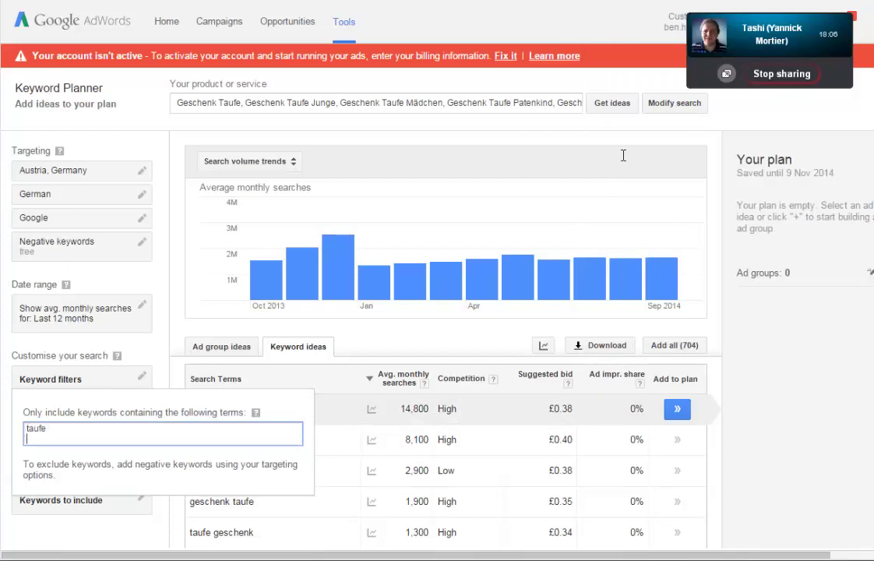
pyautogui.press('BackSpace')
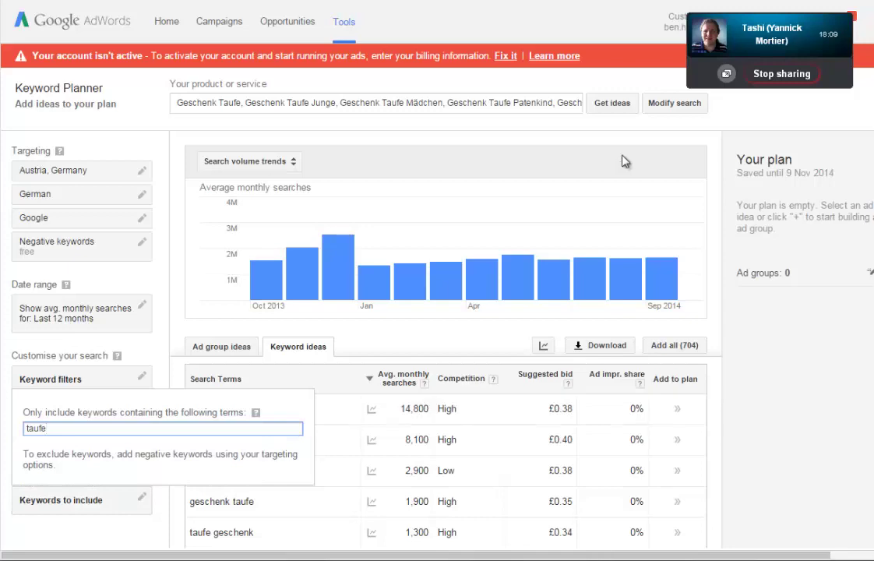
pyautogui.click(623, 161)
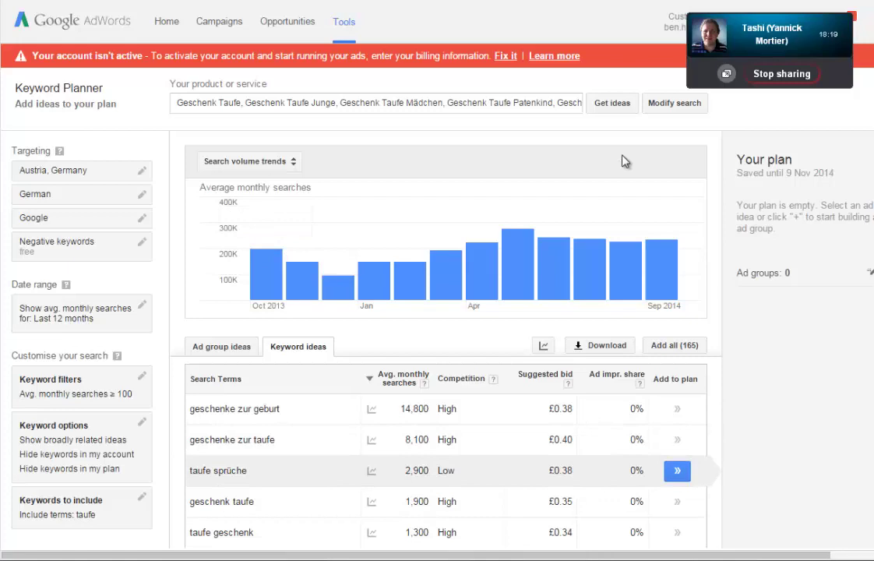
# Copy the search term "geschenke zur taufe" from the keyword ideas and switch to the KWR Kids Jukebox spreadsheet
pyautogui.scroll(-2, 621, 161)
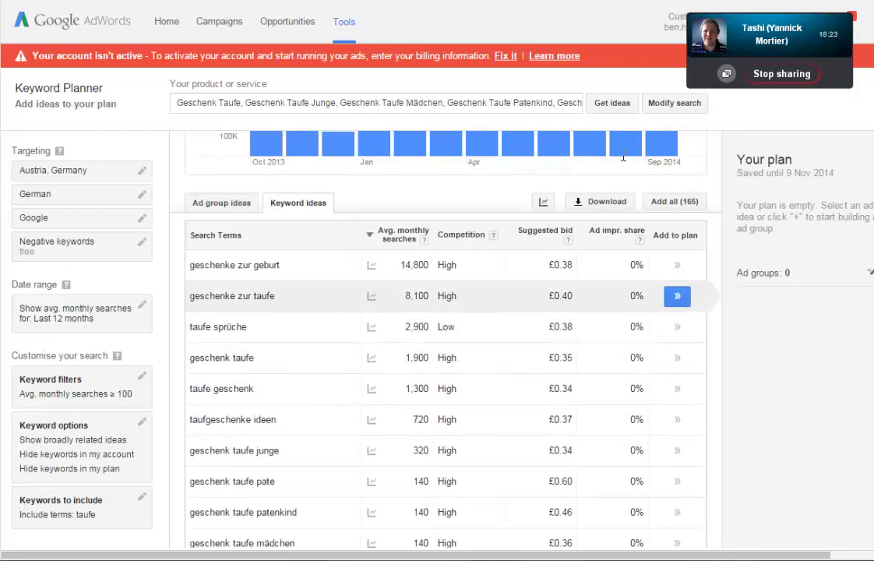
pyautogui.moveTo(276, 295); pyautogui.dragTo(190, 296)
pyautogui.hotkey('ctrl', 'c')
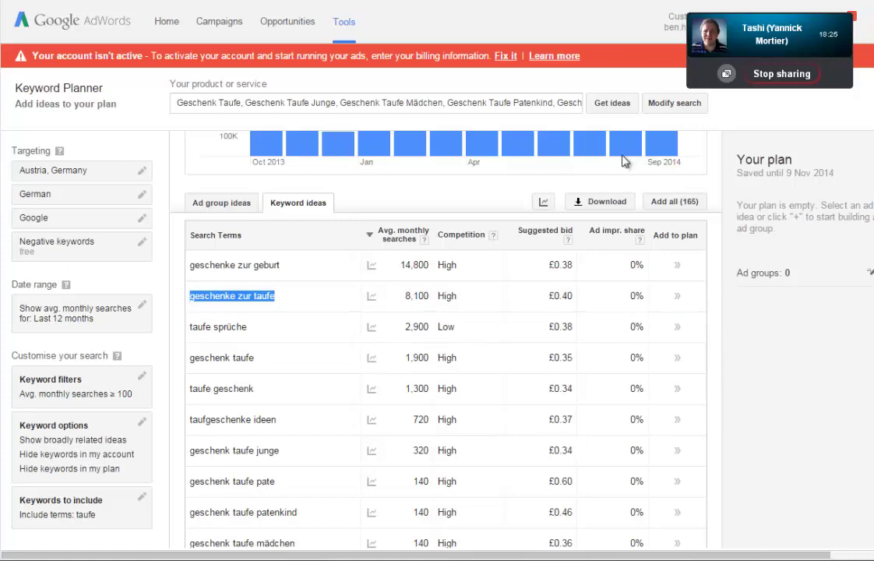
pyautogui.hotkey('ctrl', 'Tab')
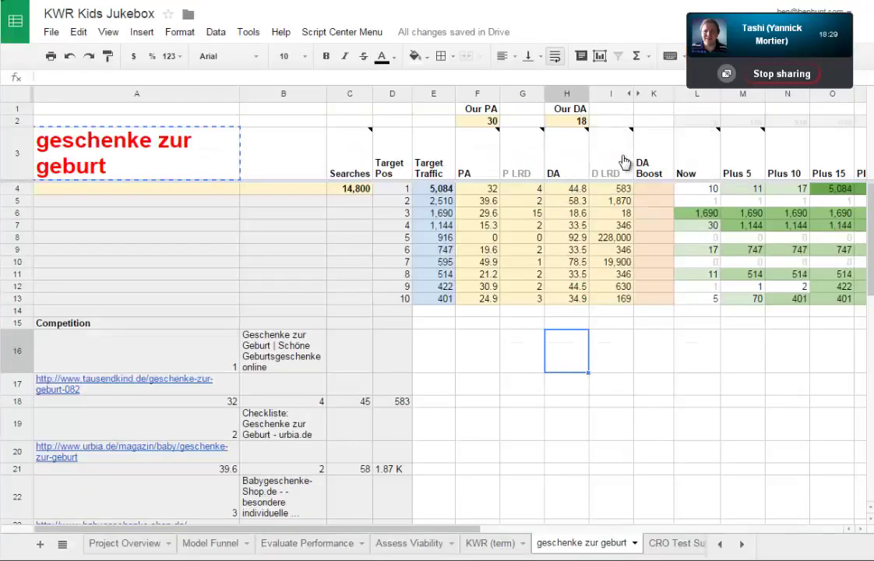
# Duplicate the "geschenke zur geburt" sheet and rename the copy as "geschenke zur taufe"
pyautogui.click(635, 543)
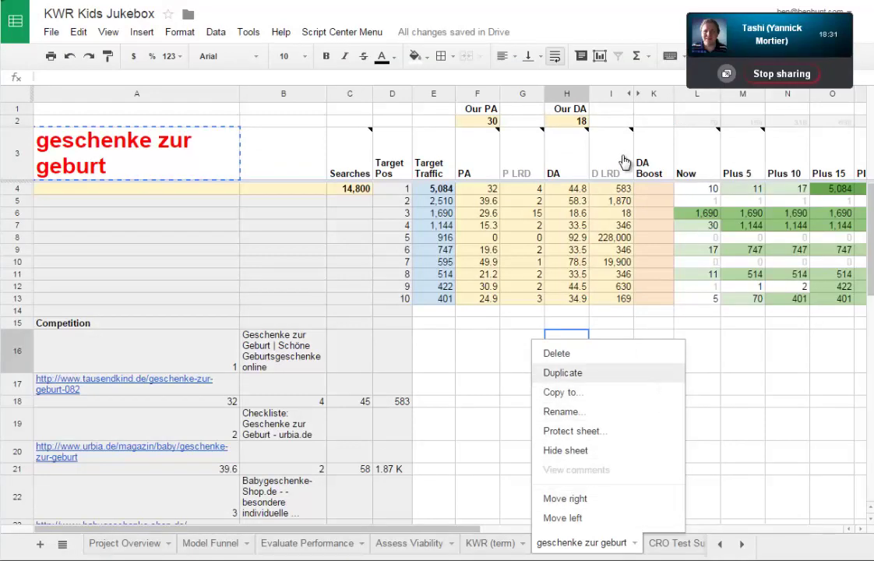
pyautogui.press('Return')
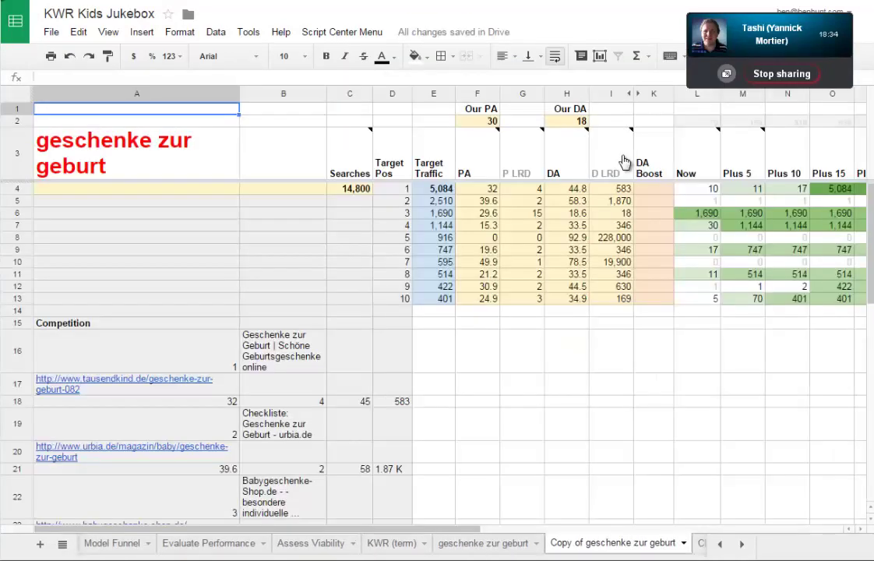
pyautogui.click(684, 542)
pyautogui.click(577, 412)
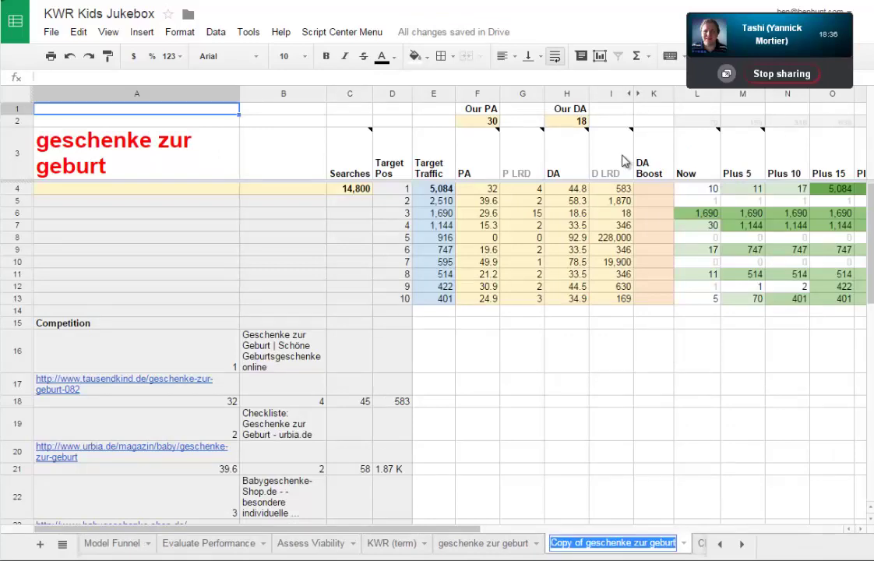
pyautogui.write('geschenke zur taufe')
pyautogui.press('Return')
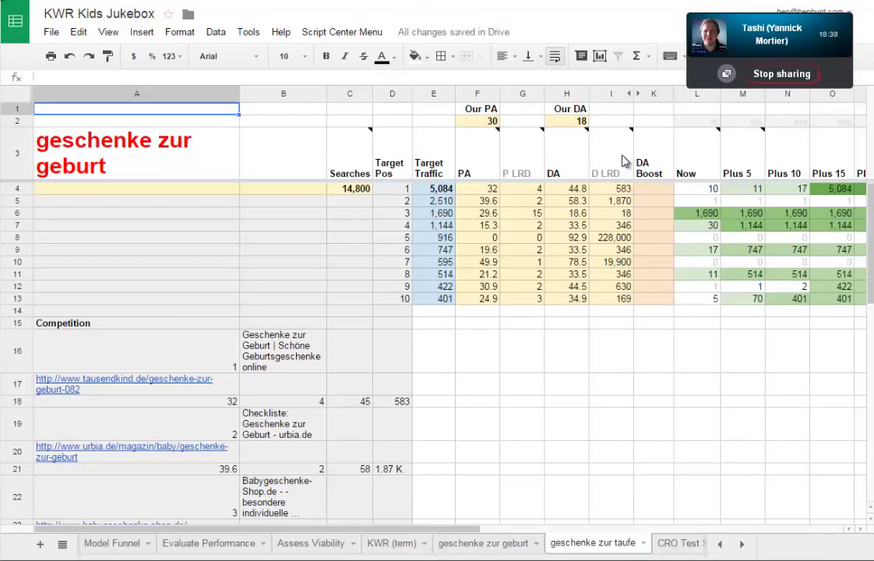
# Replace the keyword heading in cell A3 with the copied "geschenke zur taufe" and select cell A16 under Competition
pyautogui.click(137, 154)
pyautogui.hotkey('ctrl', 'v')
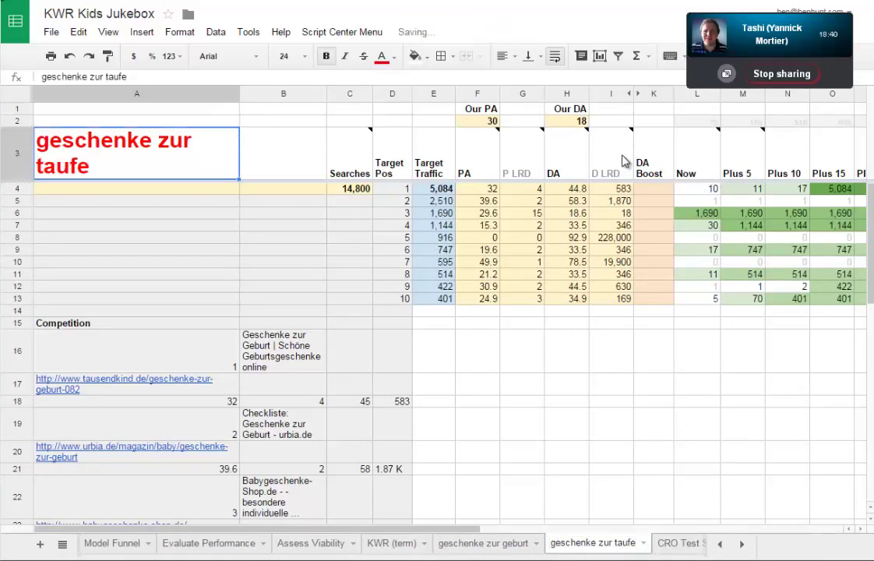
pyautogui.click(566, 351)
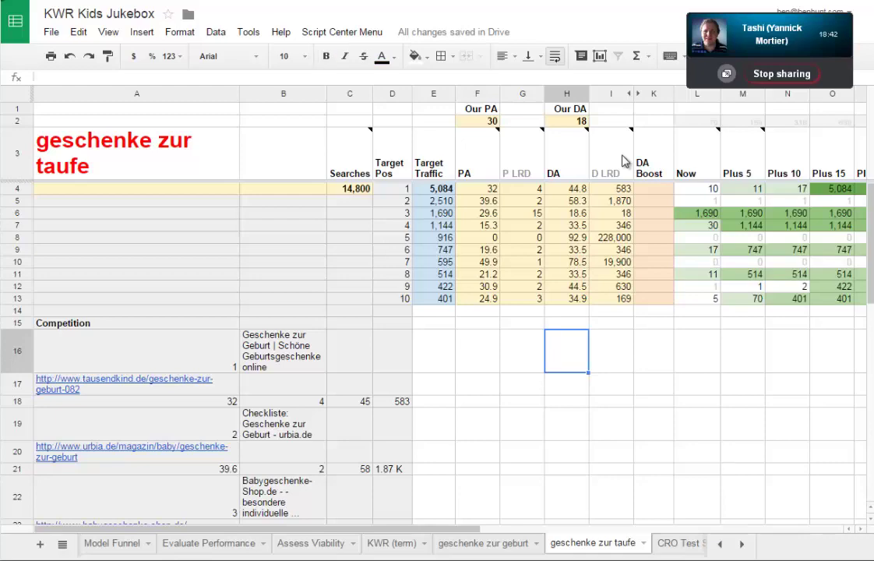
pyautogui.press('Home')
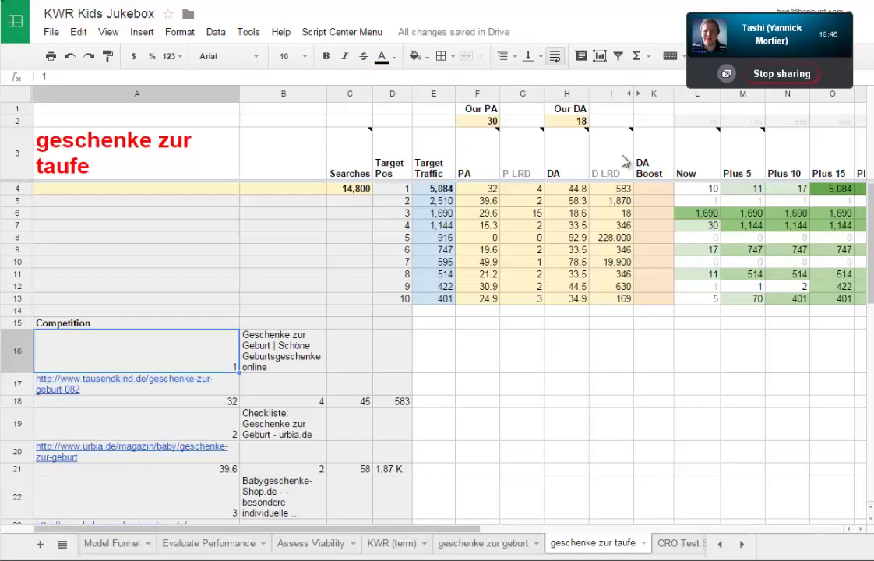
# Switch to Moz's Keyword Difficulty entry form and set the Google search country to Germany
pyautogui.hotkey('ctrl', 'Tab')
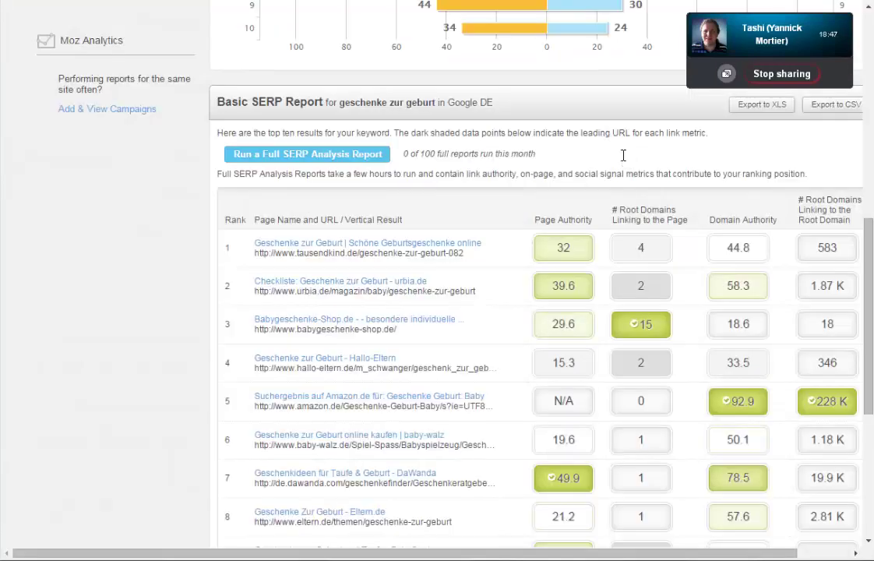
pyautogui.scroll(10, 623, 160)
pyautogui.scroll(1, 623, 156)
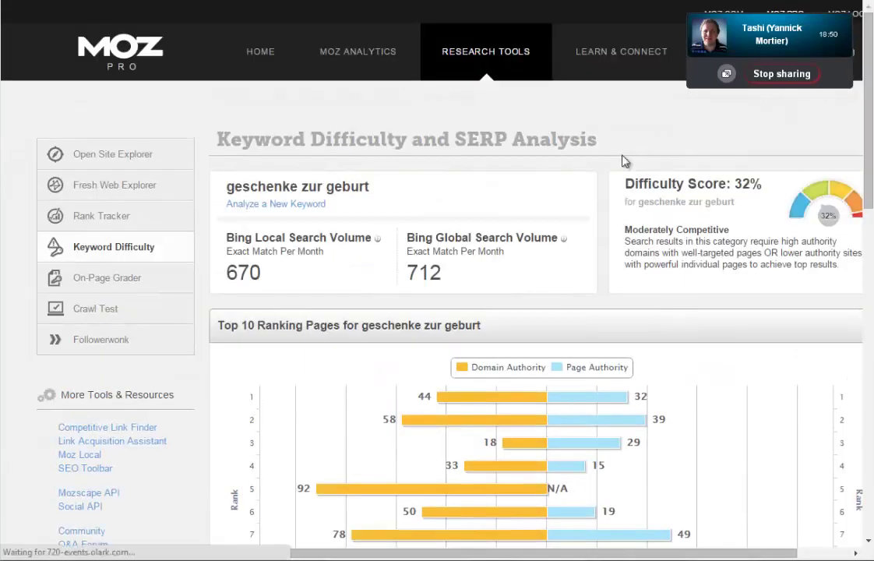
pyautogui.hotkey('ctrl', 'Tab')
pyautogui.scroll(2, 625, 161)
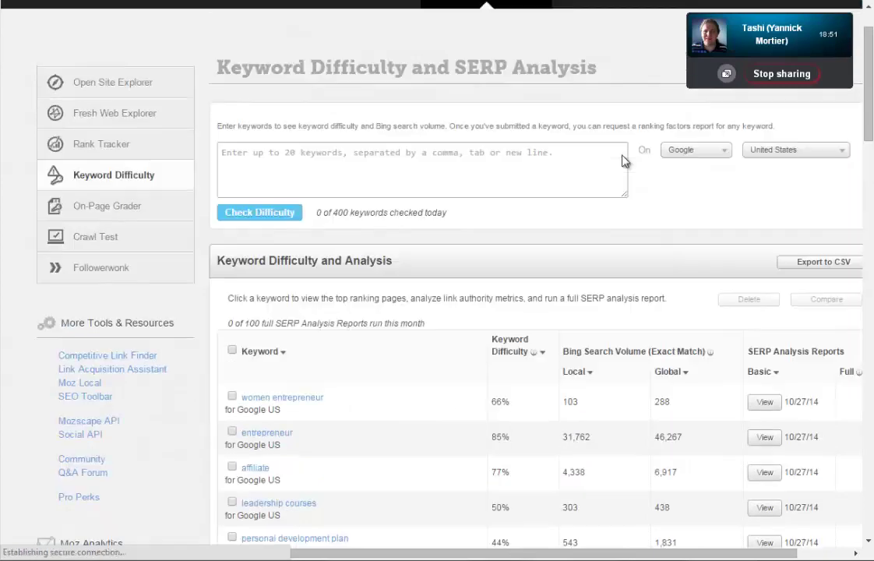
pyautogui.click(795, 222)
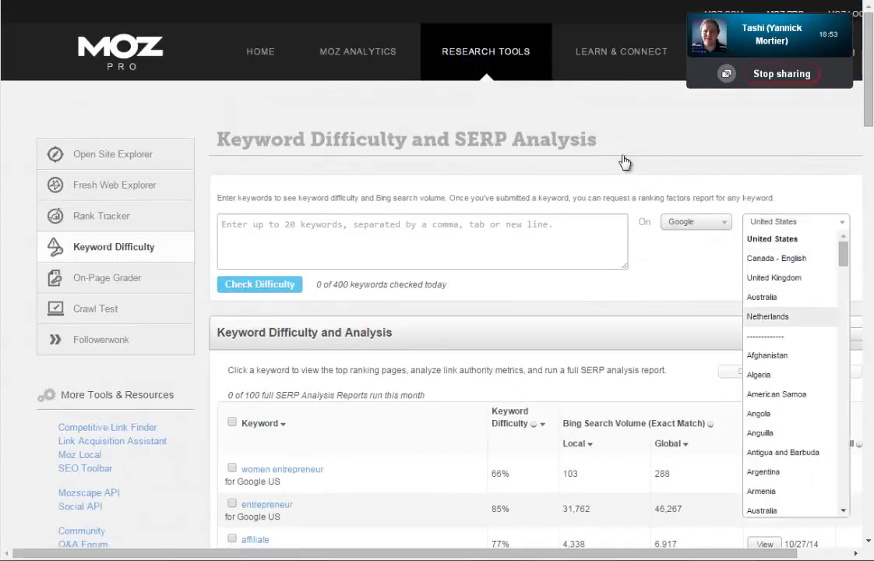
pyautogui.moveTo(843, 254); pyautogui.dragTo(842, 360)
pyautogui.press('Up')
pyautogui.press('Up')
pyautogui.press('Up')
pyautogui.press('Up')
pyautogui.press('Up')
pyautogui.press('Up')
pyautogui.press('Up')
pyautogui.press('Up')
pyautogui.press('Up')
pyautogui.press('Up')
pyautogui.press('Up')
pyautogui.press('Up')
pyautogui.press('Up')
pyautogui.press('Up')
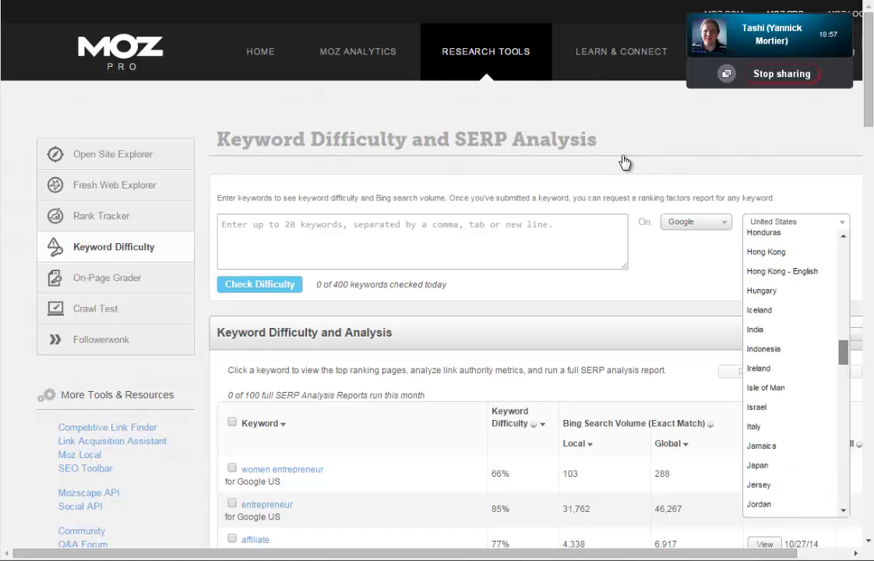
pyautogui.click(762, 270)
# Run a difficulty check for the keyword "geschenke zur taufe"
pyautogui.click(422, 242)
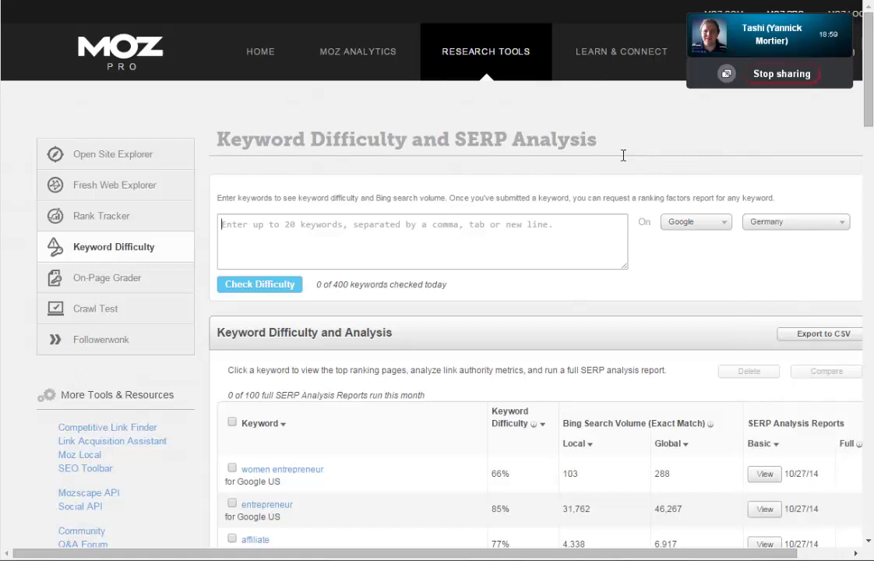
pyautogui.write('geschenke zur taufe')
pyautogui.click(259, 285)
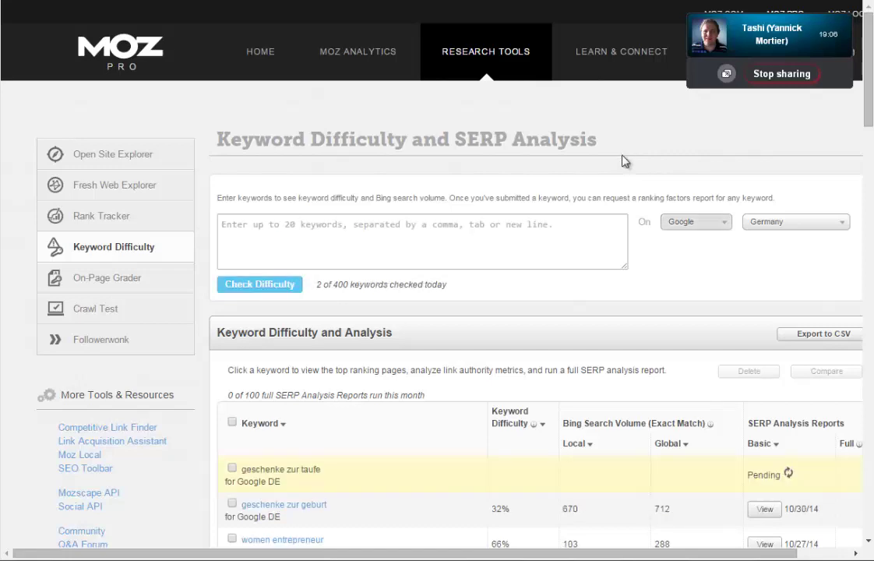
# Look up the keyword's average monthly searches in Keyword Planner and set Searches in the spreadsheet's cell C4 to 8100
pyautogui.hotkey('ctrl', 'Tab')
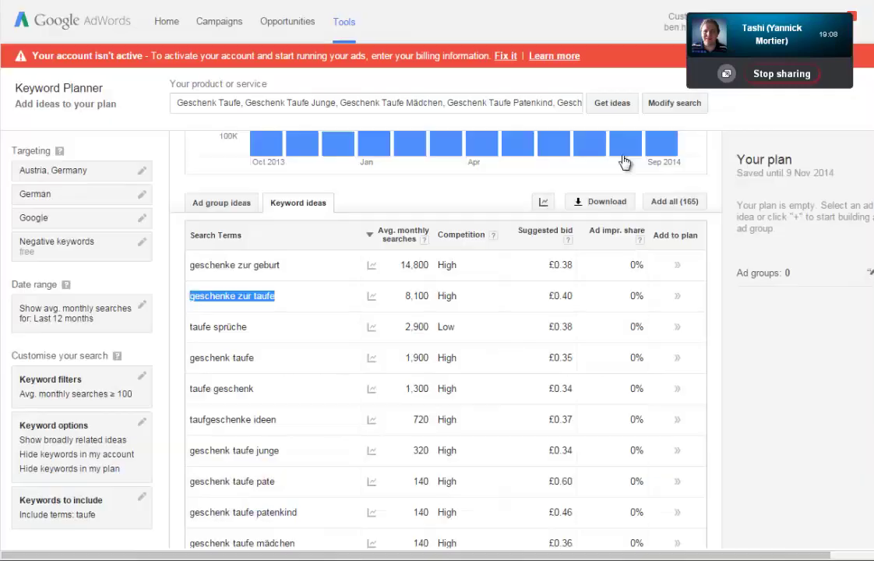
pyautogui.hotkey('ctrl', 'Tab')
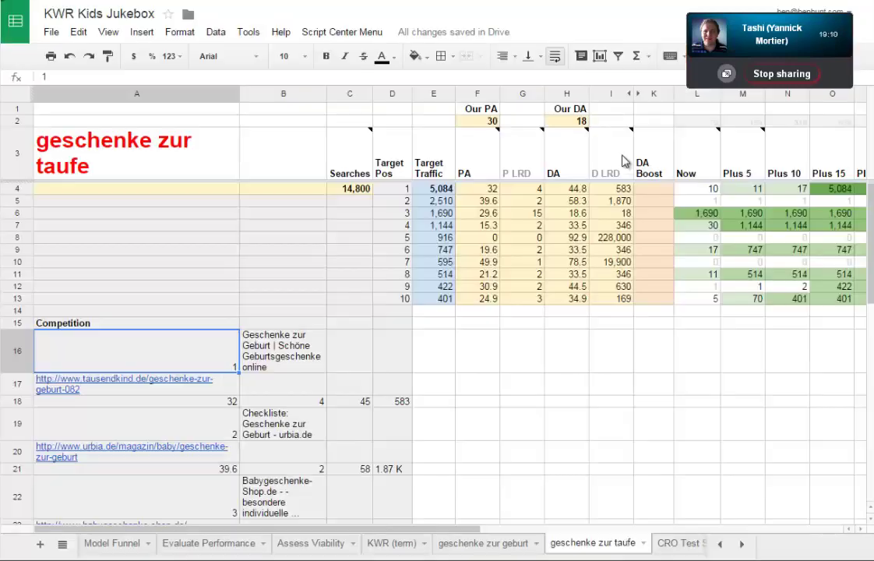
pyautogui.click(350, 188)
pyautogui.write('8100')
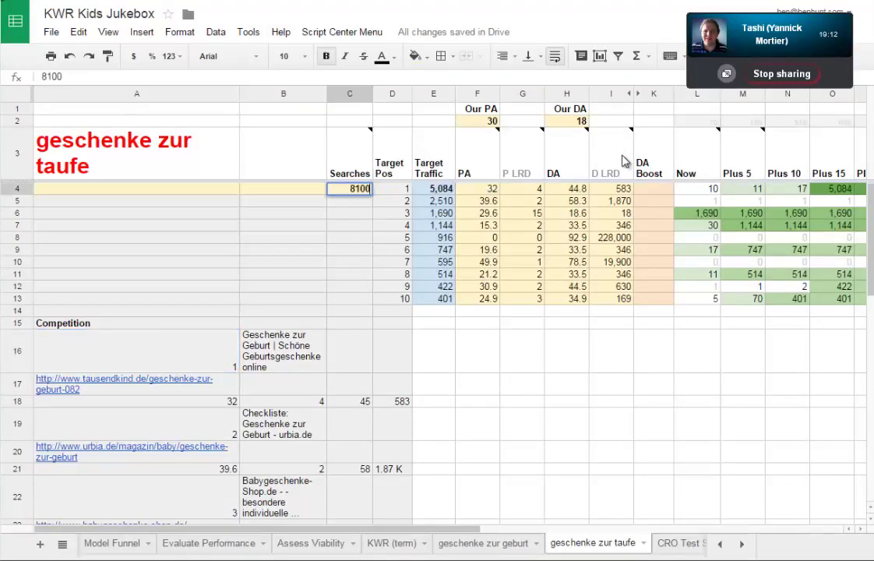
pyautogui.press('Tab')
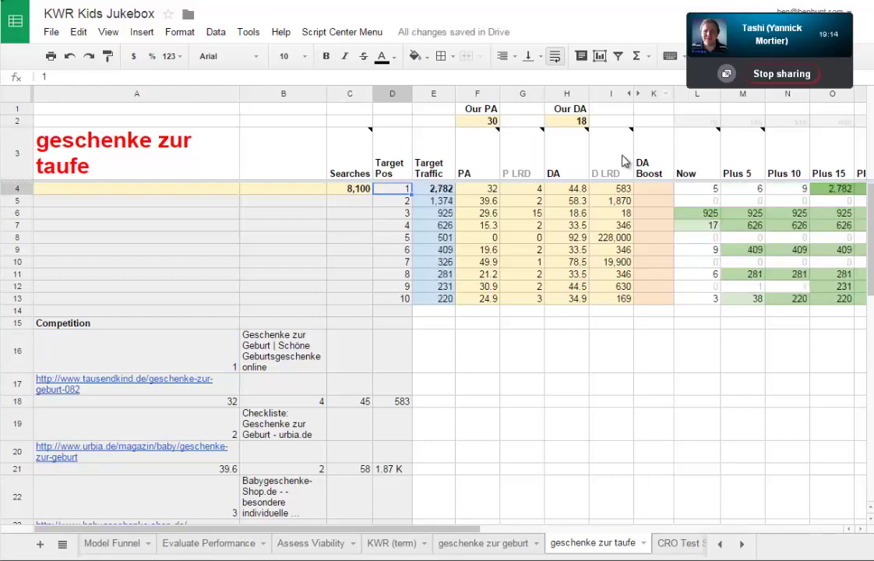
# Set the keyword's Relevance score in cell Q4 to 5 and narrow column A
pyautogui.press('Right')
pyautogui.press('Right')
pyautogui.press('Right')
pyautogui.press('Right')
pyautogui.press('Right')
pyautogui.press('Right')
pyautogui.press('Right')
pyautogui.press('Right')
pyautogui.press('Right')
pyautogui.press('Right')
pyautogui.press('Right')
pyautogui.press('Right')
pyautogui.write('5')
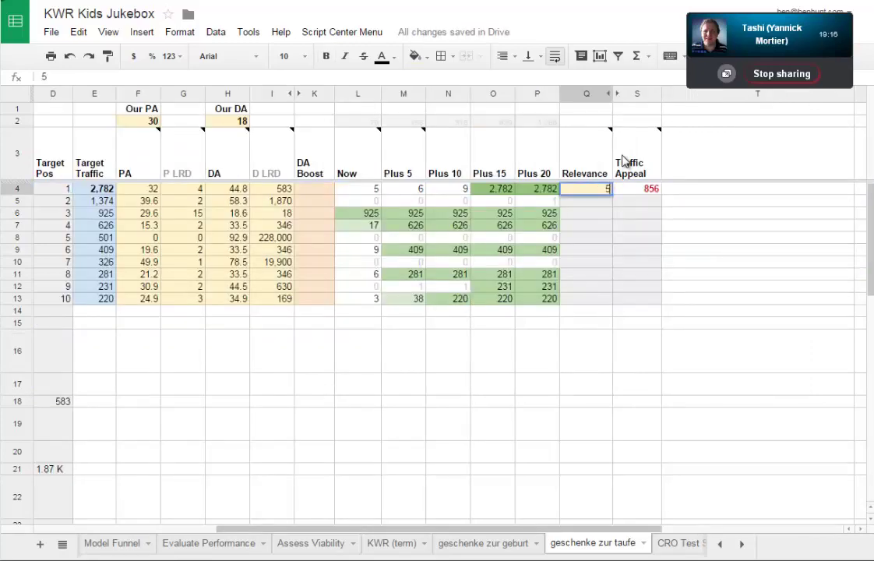
pyautogui.press('Return')
pyautogui.hscroll(-5, 623, 162)
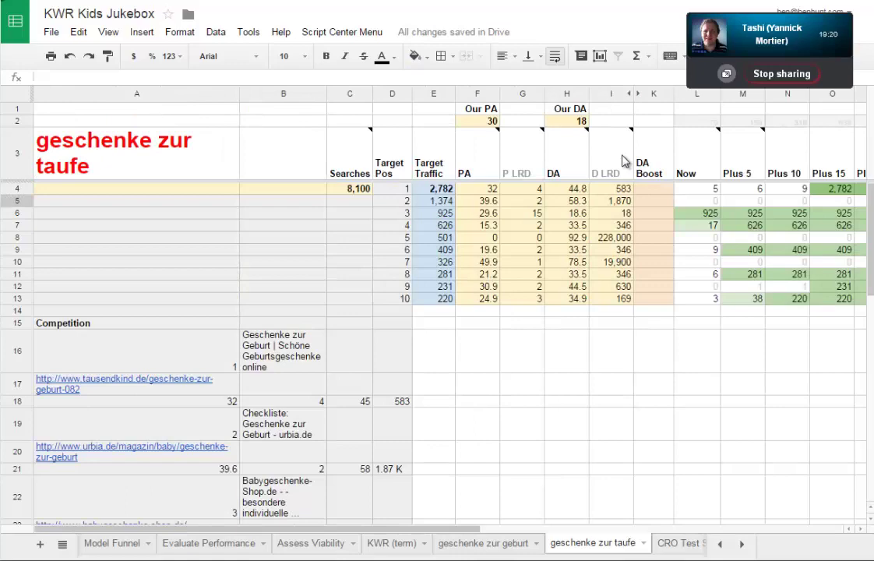
pyautogui.moveTo(238, 93); pyautogui.dragTo(162, 93)
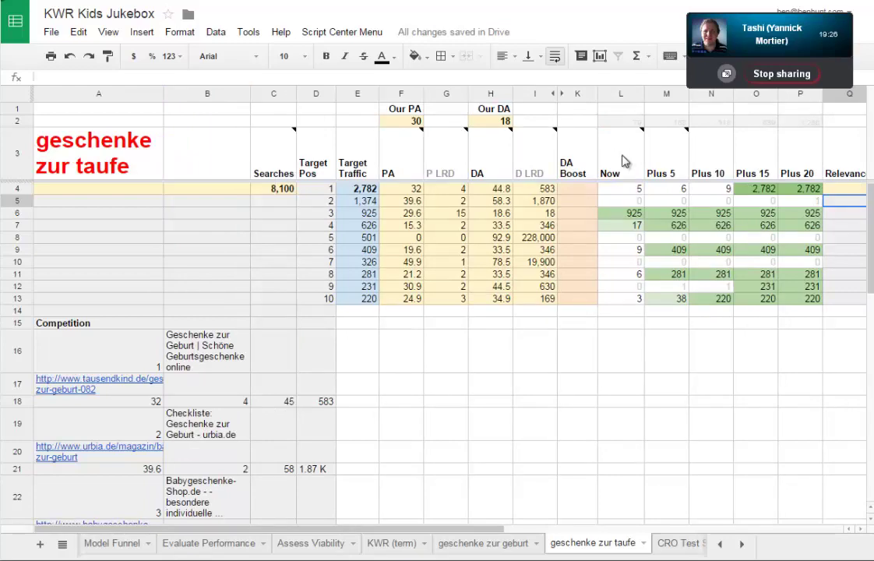
# Switch to the Moz analysis of "geschenke zur taufe" and examine its top 10 ranking pages and Basic SERP Report
pyautogui.hotkey('ctrl', 'Tab')
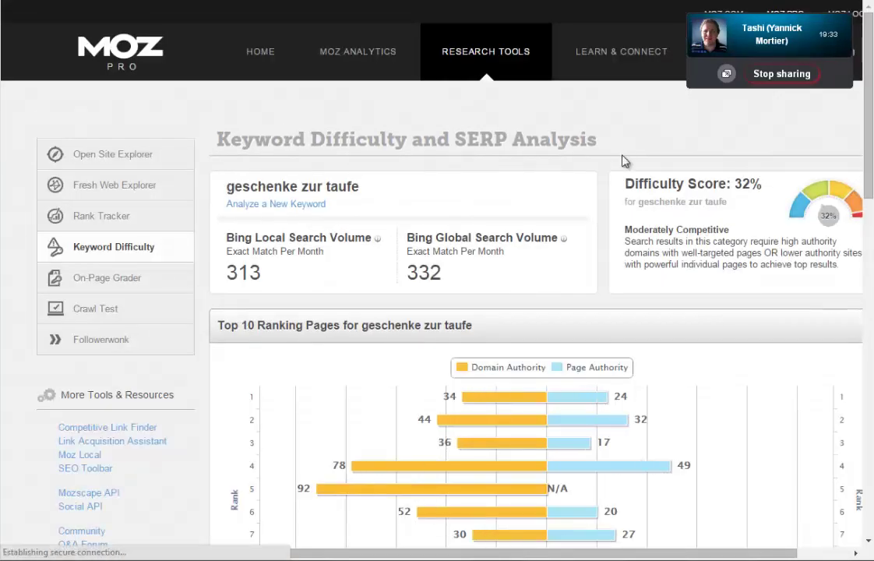
pyautogui.scroll(-3, 623, 161)
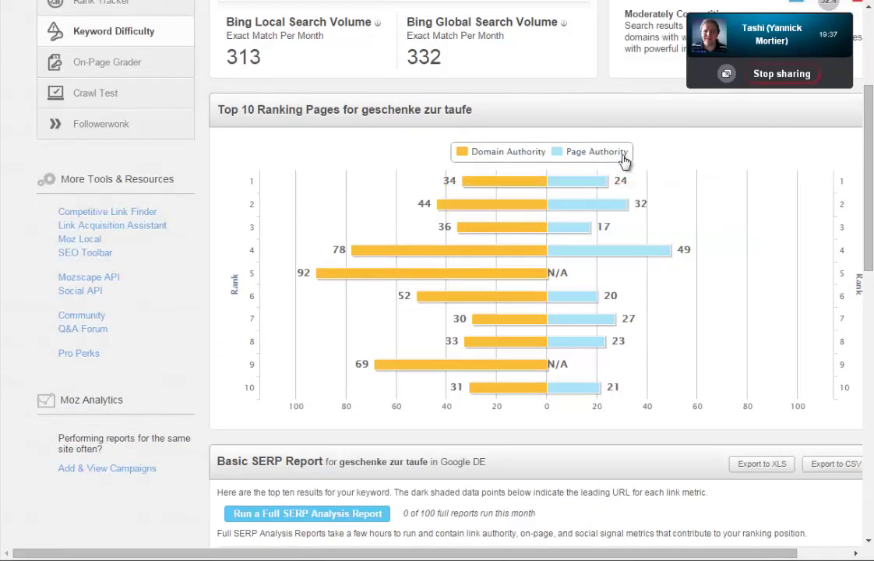
pyautogui.scroll(-6, 623, 160)
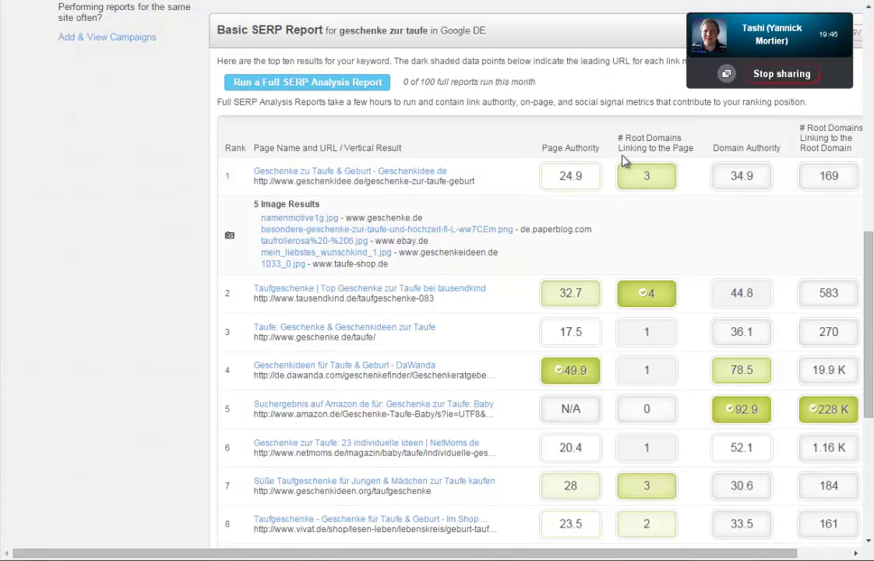
pyautogui.doubleClick(623, 156)
pyautogui.click(624, 158)
pyautogui.scroll(-5, 623, 161)
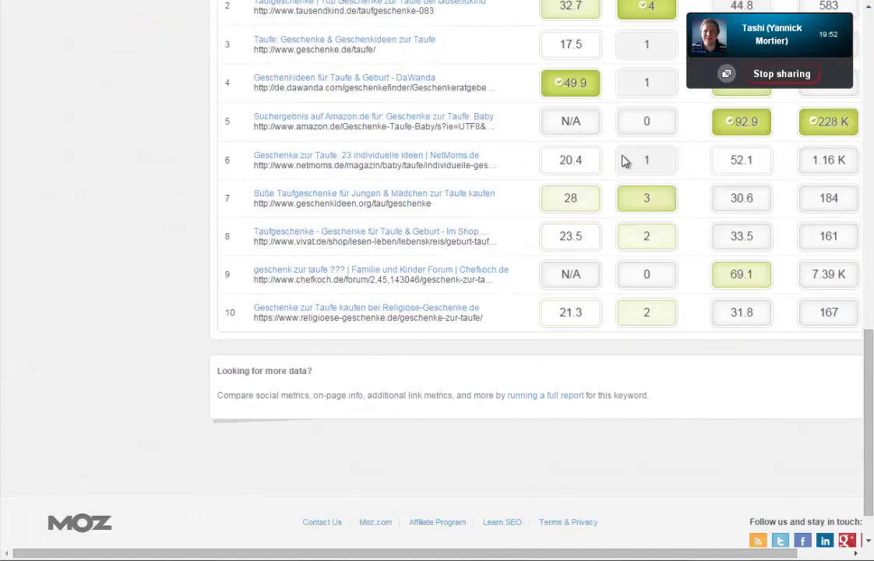
pyautogui.scroll(3, 623, 161)
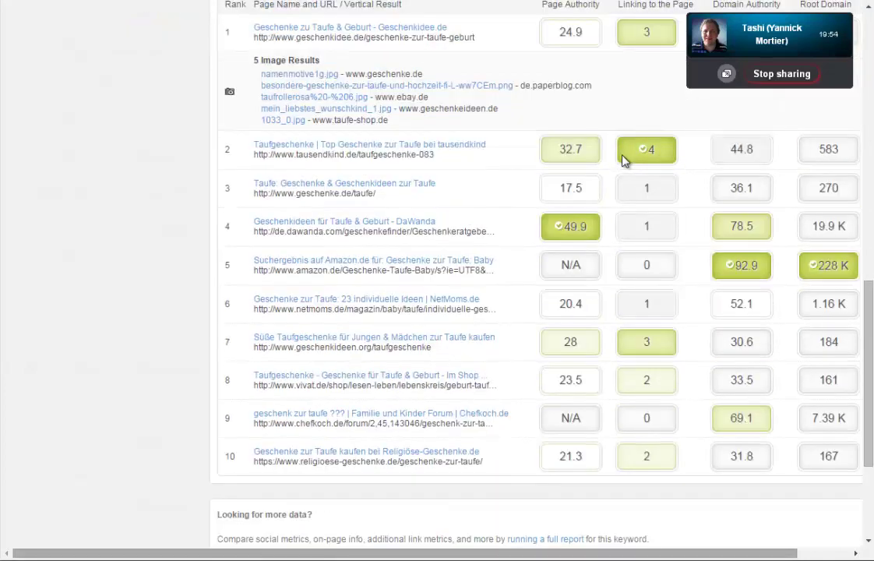
# Copy the rank 1 result from Moz's Basic SERP Report and paste it into the spreadsheet's Competition section starting at cell A16
pyautogui.hscroll(1, 623, 160)
pyautogui.scroll(4, 623, 161)
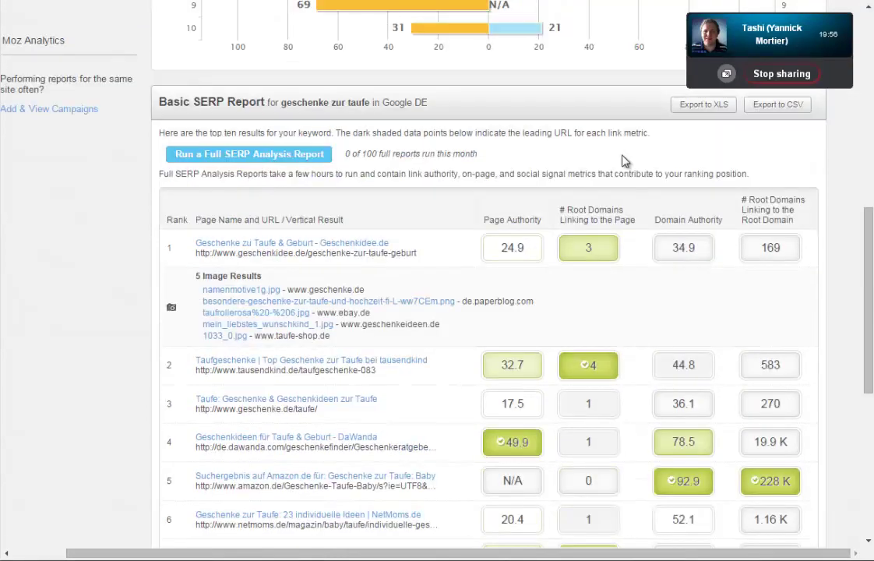
pyautogui.moveTo(779, 248); pyautogui.dragTo(172, 248)
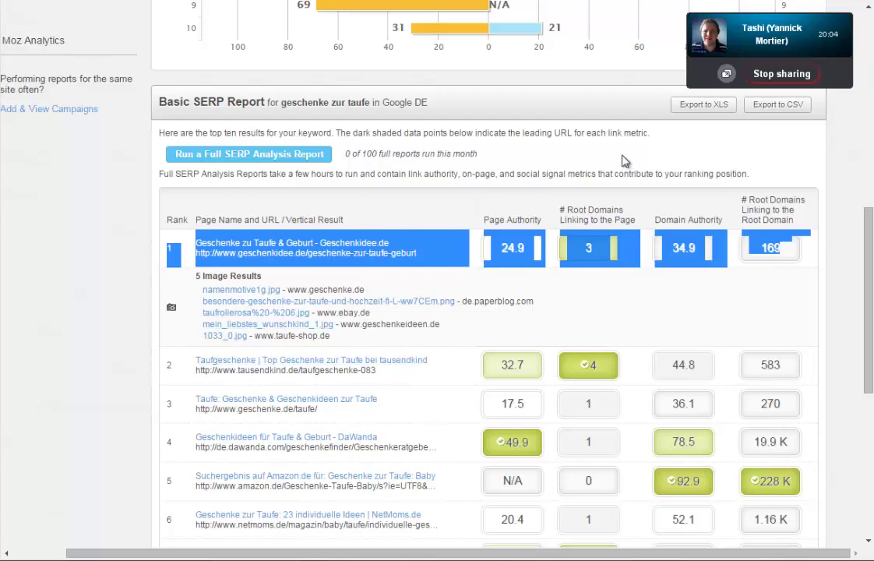
pyautogui.hotkey('ctrl', 'Tab')
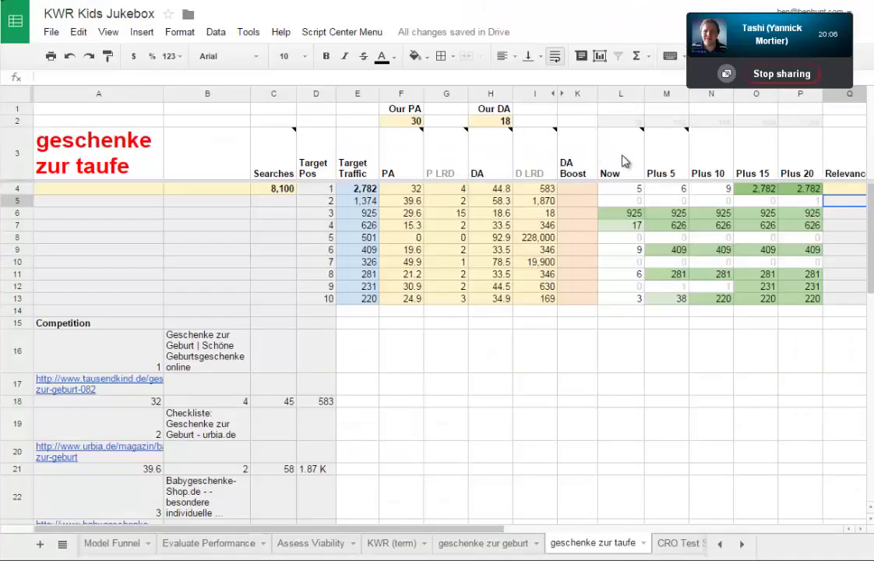
pyautogui.press('Home')
pyautogui.hotkey('ctrl', 'Down')
pyautogui.press('Down')
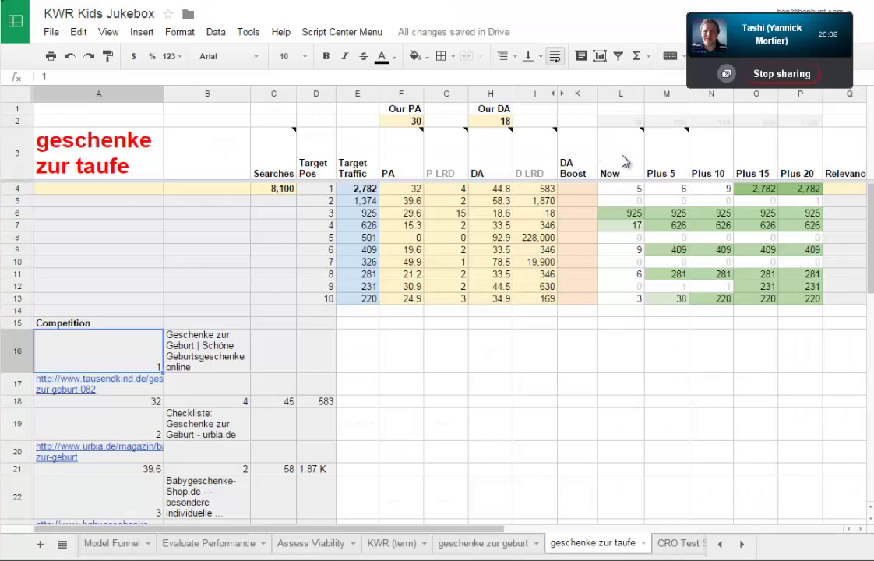
pyautogui.hotkey('ctrl', 'v')
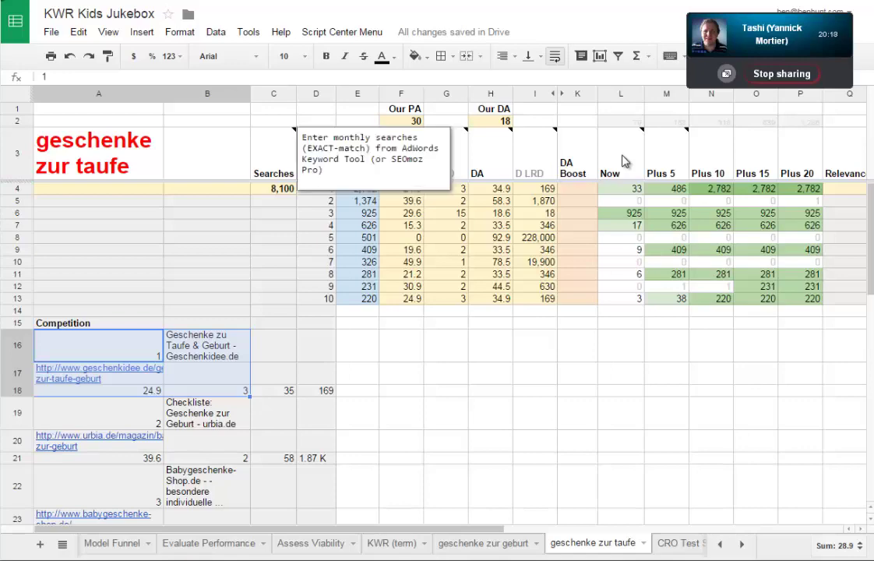
pyautogui.hotkey('alt', 'Tab')
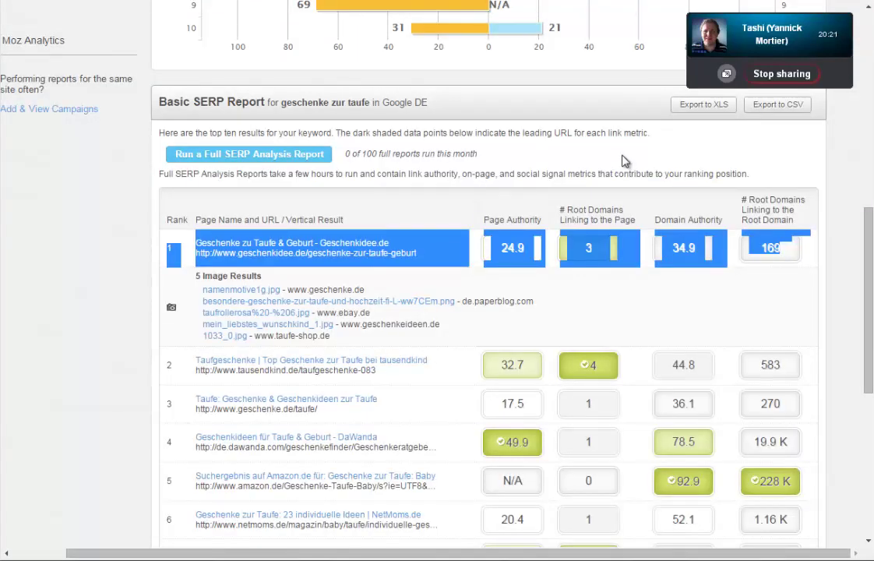
pyautogui.hotkey('alt', 'Tab')
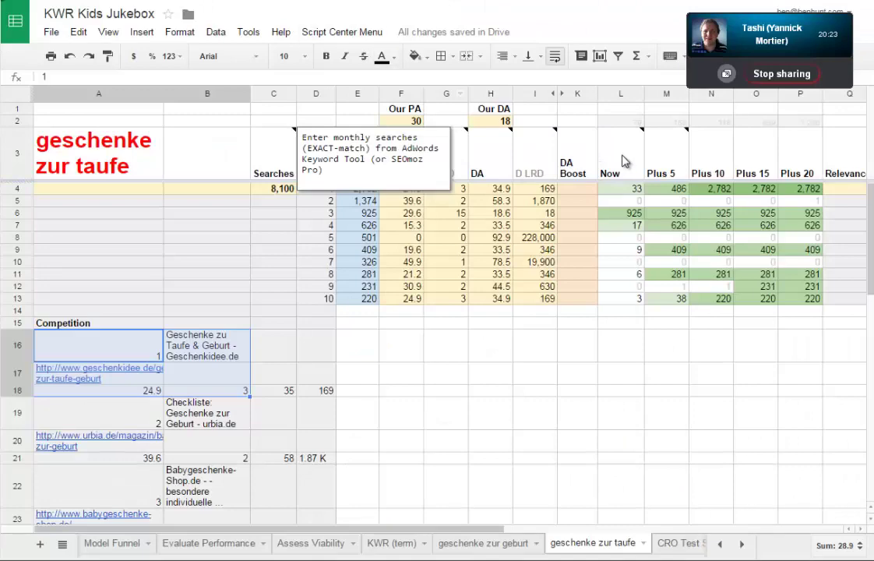
pyautogui.click(535, 345)
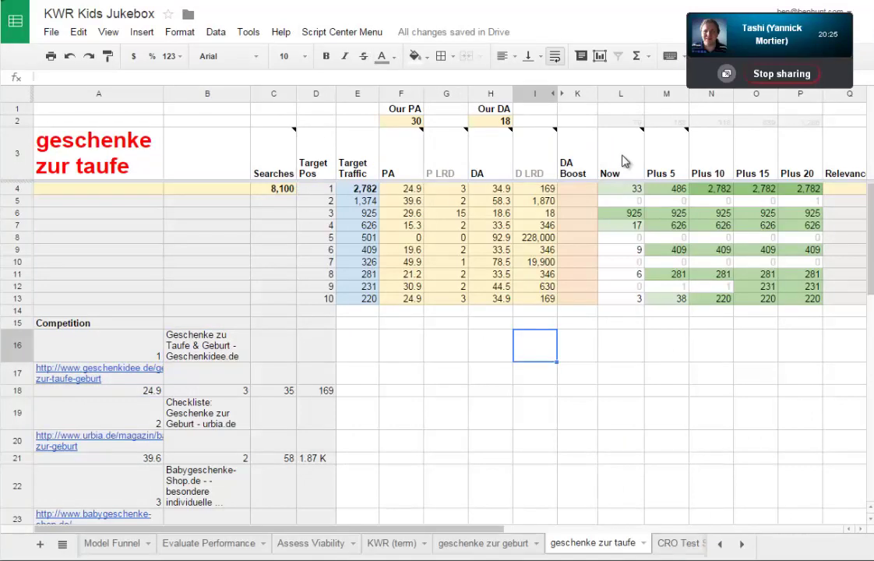
# Copy all ten ranking results from Moz's Basic SERP Report and paste them into the spreadsheet's Competition section from cell A16
pyautogui.hotkey('alt', 'Tab')
pyautogui.scroll(-4, 623, 161)
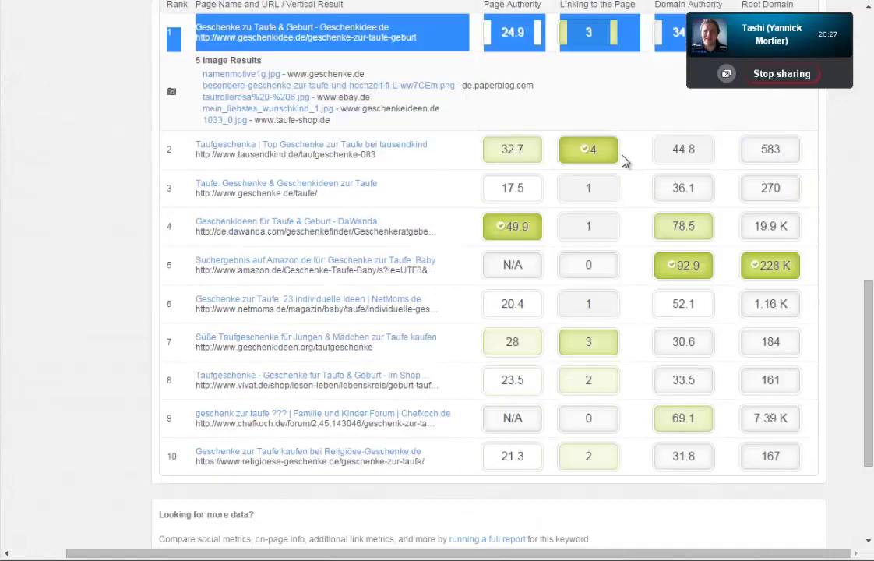
pyautogui.moveTo(779, 458); pyautogui.dragTo(173, 113)
pyautogui.moveTo(623, 154)
pyautogui.mouseDown()
pyautogui.moveTo(624, 162)
pyautogui.moveTo(621, 141)
pyautogui.moveTo(623, 161)
pyautogui.mouseUp()
pyautogui.hotkey('alt', 'Tab')
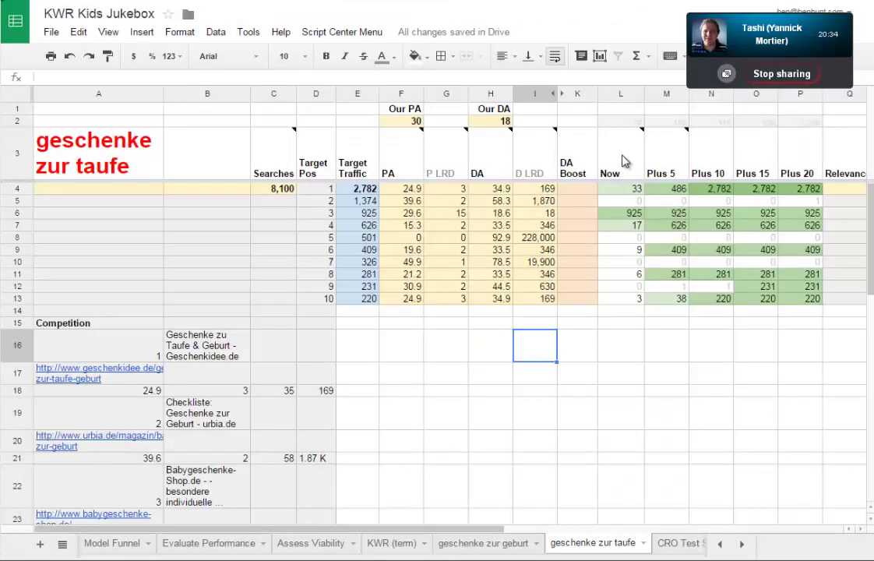
pyautogui.press('Home')
pyautogui.hotkey('ctrl', 'v')
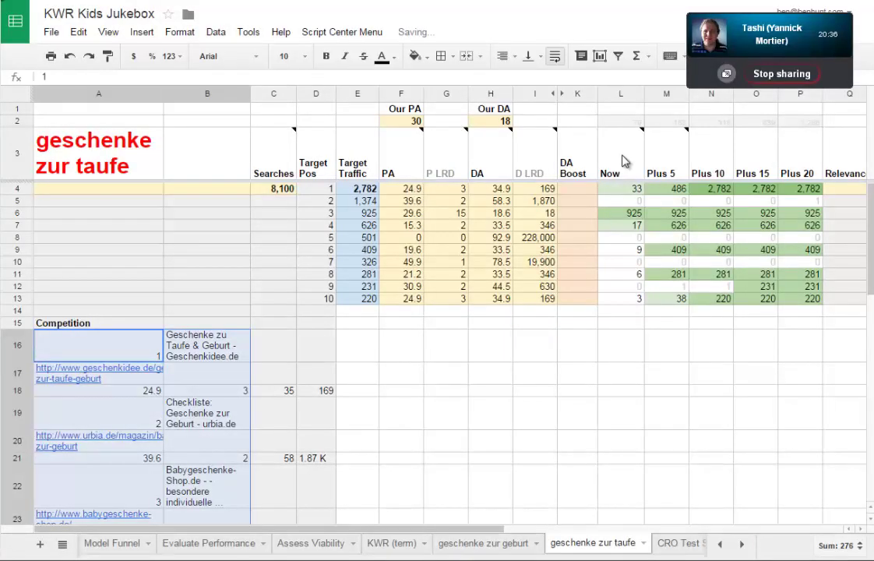
# Delete rows 19 to 24, which hold the pasted image results, from the Competition section
pyautogui.scroll(-4, 623, 162)
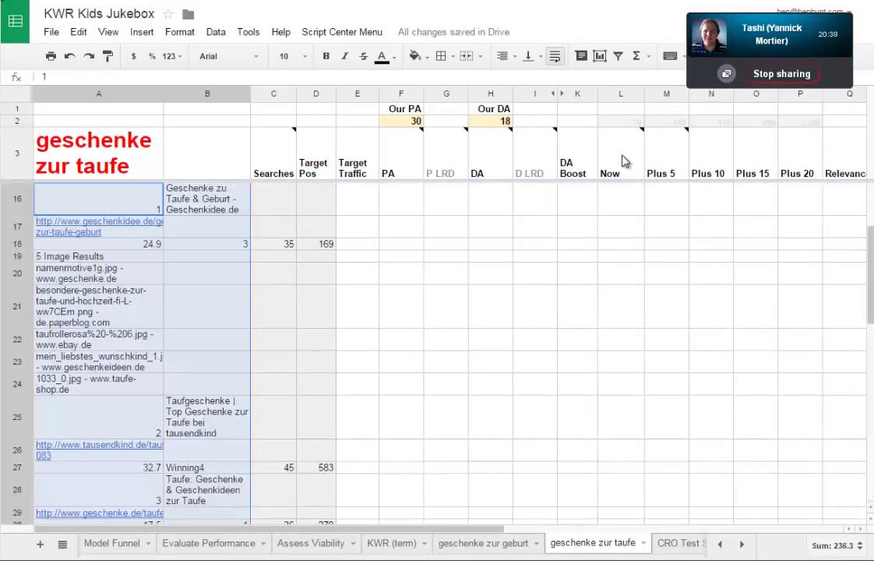
pyautogui.click(445, 306)
pyautogui.moveTo(17, 256); pyautogui.dragTo(18, 384)
pyautogui.rightClick(23, 336)
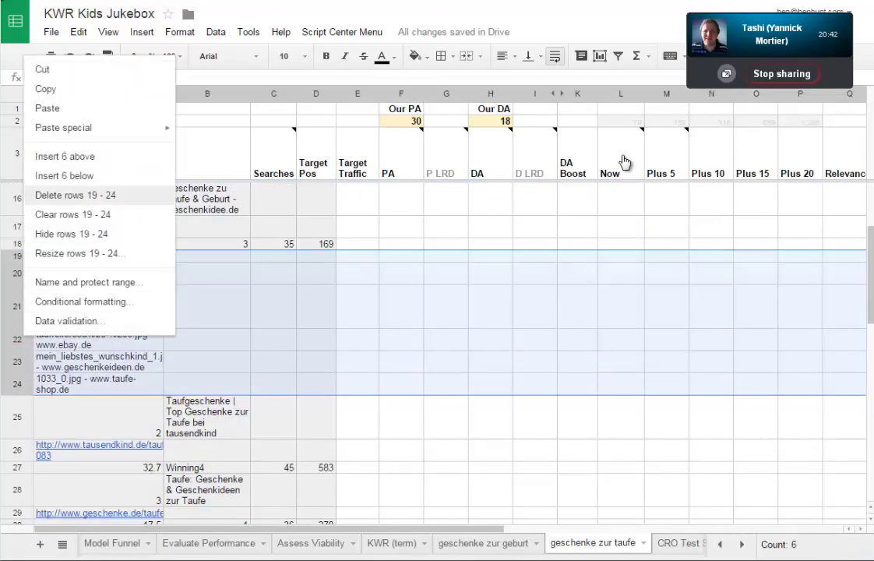
pyautogui.click(74, 195)
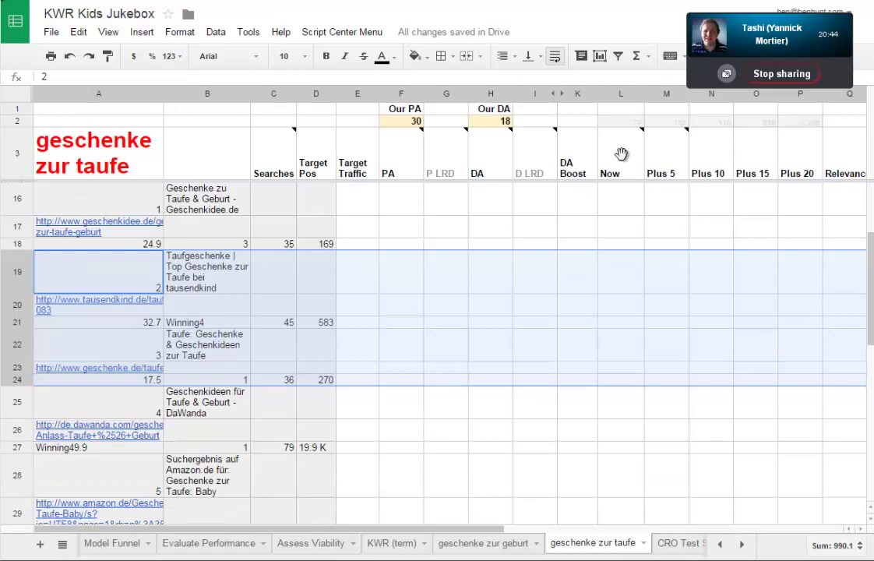
pyautogui.click(577, 475)
pyautogui.scroll(4, 576, 475)
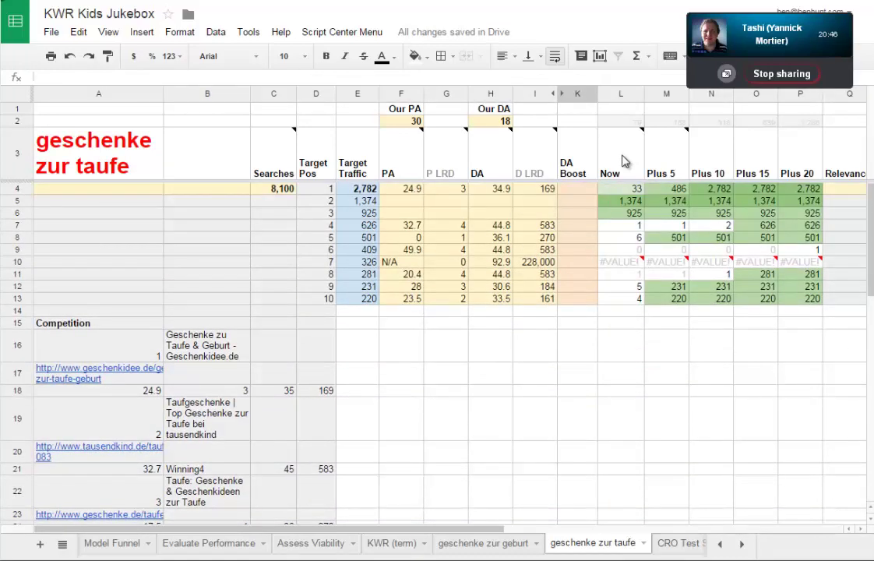
# Fill the PA, P LRD, DA and D LRD formulas from F4:I4 down through row 13
pyautogui.moveTo(445, 156)
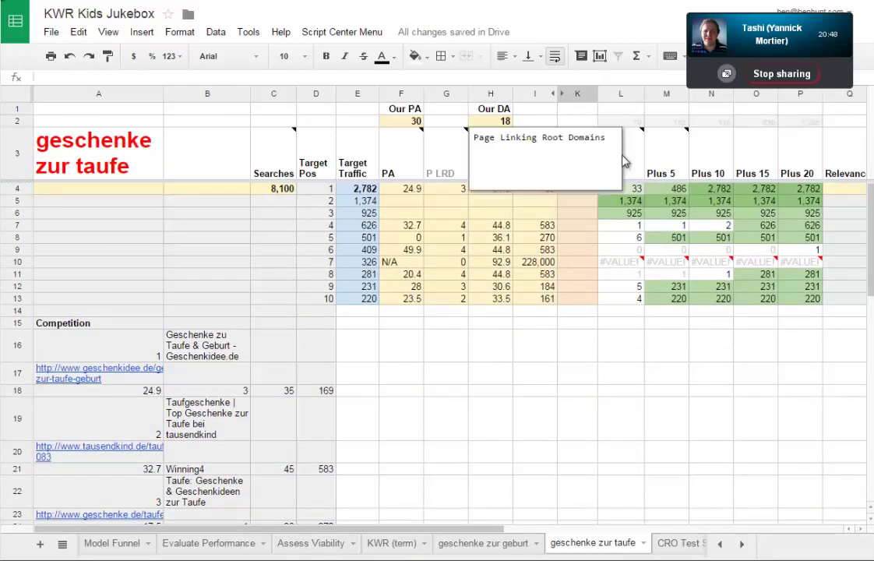
pyautogui.click(401, 189)
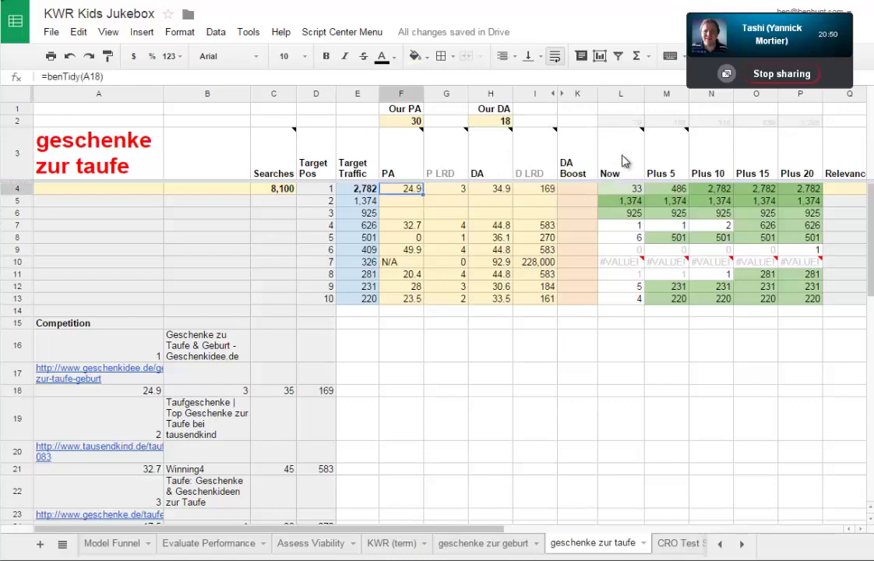
pyautogui.hotkey('shift', 'Right')
pyautogui.hotkey('shift', 'Right')
pyautogui.hotkey('shift', 'Right')
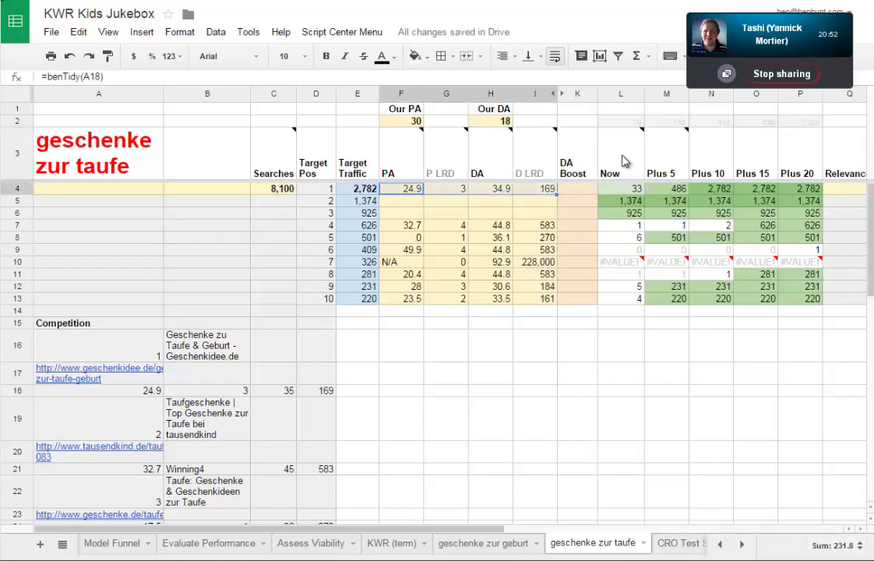
pyautogui.hotkey('shift', 'Down')
pyautogui.hotkey('shift', 'Down')
pyautogui.hotkey('shift', 'Down')
pyautogui.hotkey('shift', 'Down')
pyautogui.hotkey('shift', 'Down')
pyautogui.hotkey('shift', 'Down')
pyautogui.hotkey('shift', 'Down')
pyautogui.hotkey('shift', 'Down')
pyautogui.hotkey('shift', 'Down')
pyautogui.hotkey('ctrl', 'd')
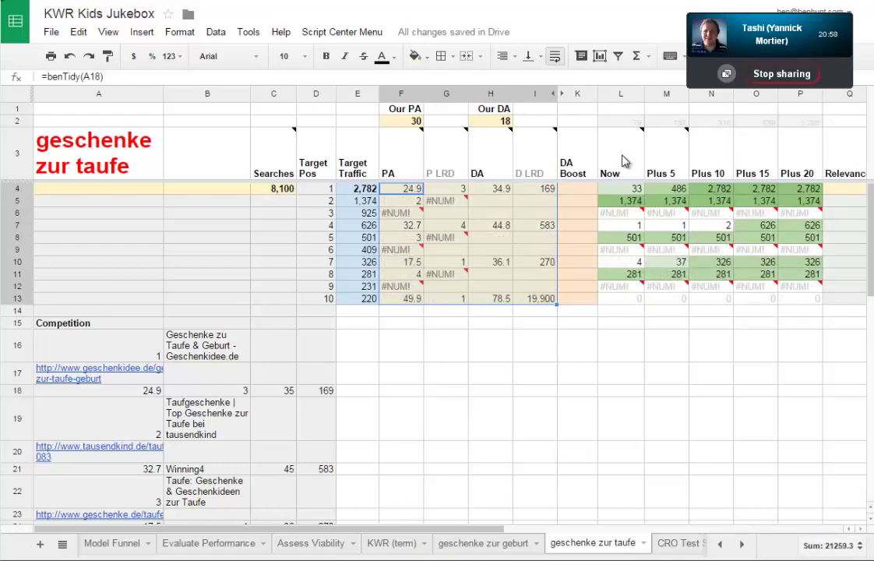
pyautogui.click(577, 345)
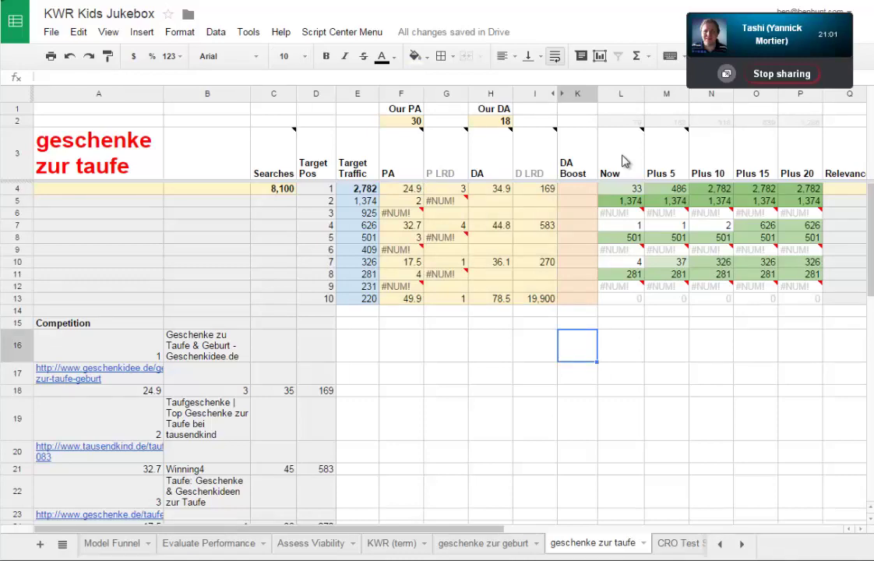
# Compare the authority and linking-domain figures in Moz's Basic SERP Report with the spreadsheet's values
pyautogui.hotkey('ctrl', 'Tab')
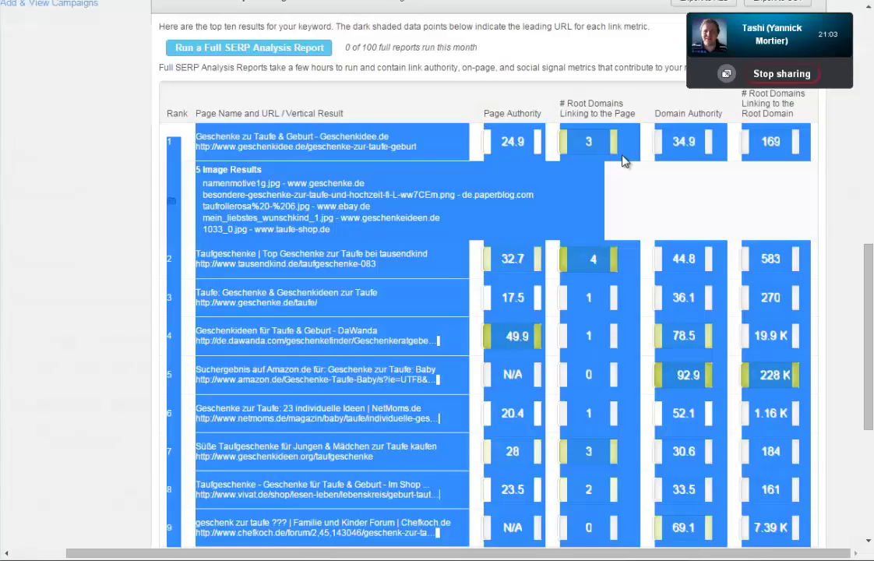
pyautogui.click(623, 161)
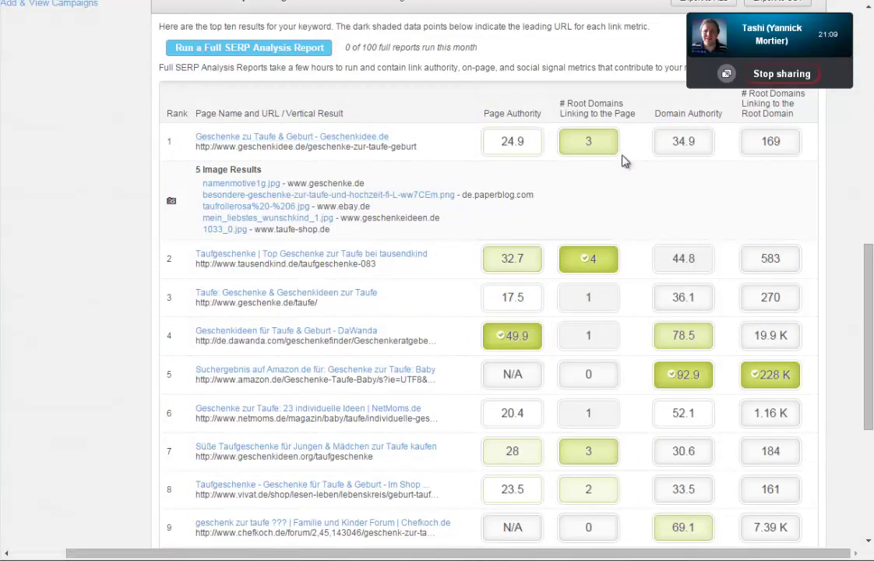
pyautogui.doubleClick(623, 156)
pyautogui.hotkey('shift', 'Tab')
pyautogui.press('Tab')
pyautogui.press('Tab')
pyautogui.click(622, 156)
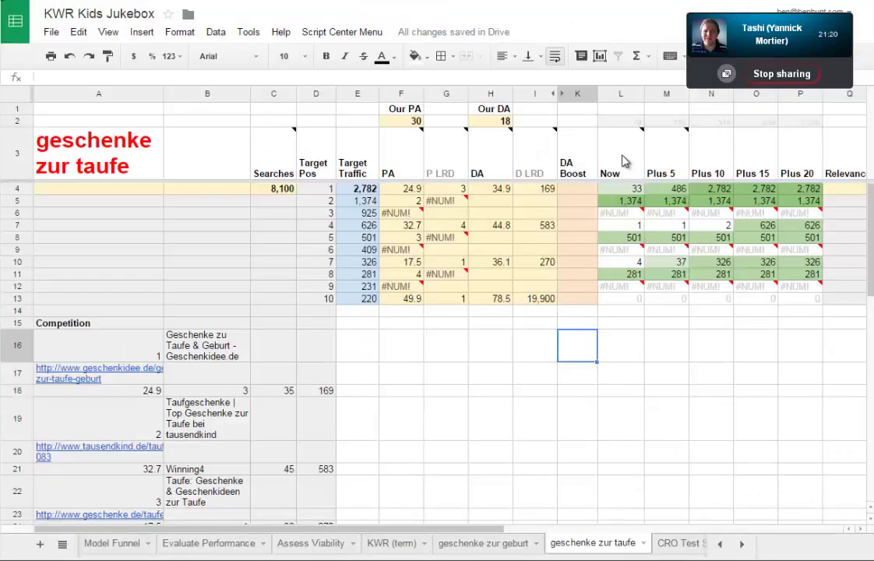
pyautogui.click(491, 188)
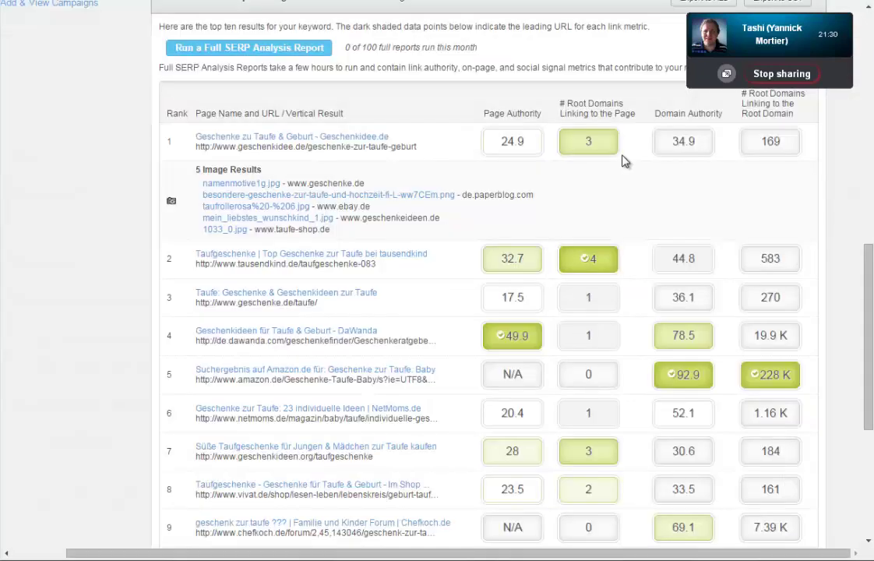
# In the spreadsheet, set PA for target position 2 to 32 and its DA to 45
pyautogui.hotkey('alt', 'Tab')
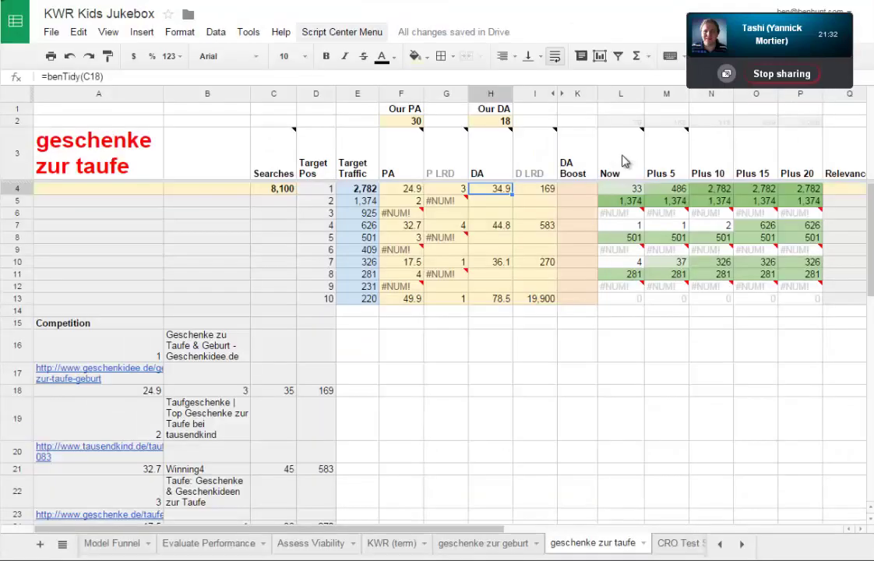
pyautogui.press('Down')
pyautogui.press('Left')
pyautogui.press('Left')
pyautogui.write('32')
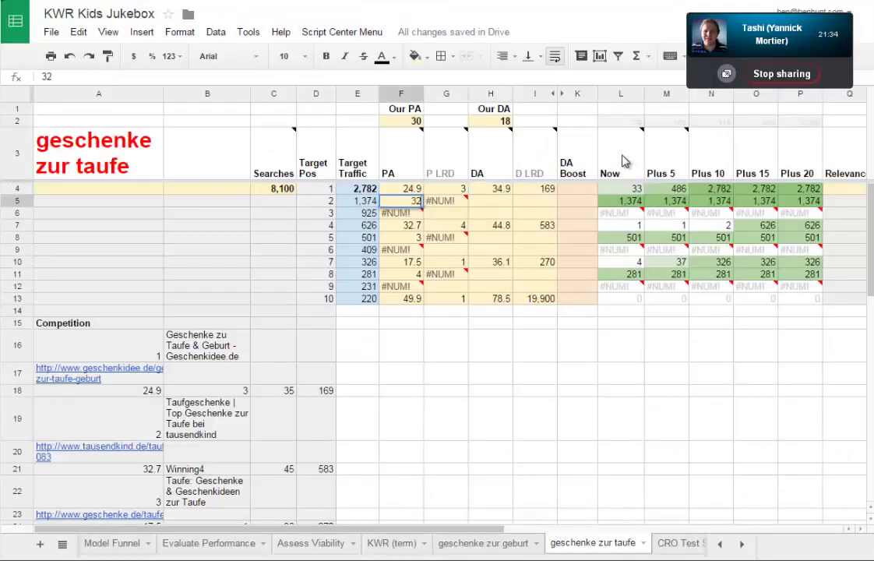
pyautogui.press('Tab')
pyautogui.press('Tab')
pyautogui.write('45')
pyautogui.press('Return')
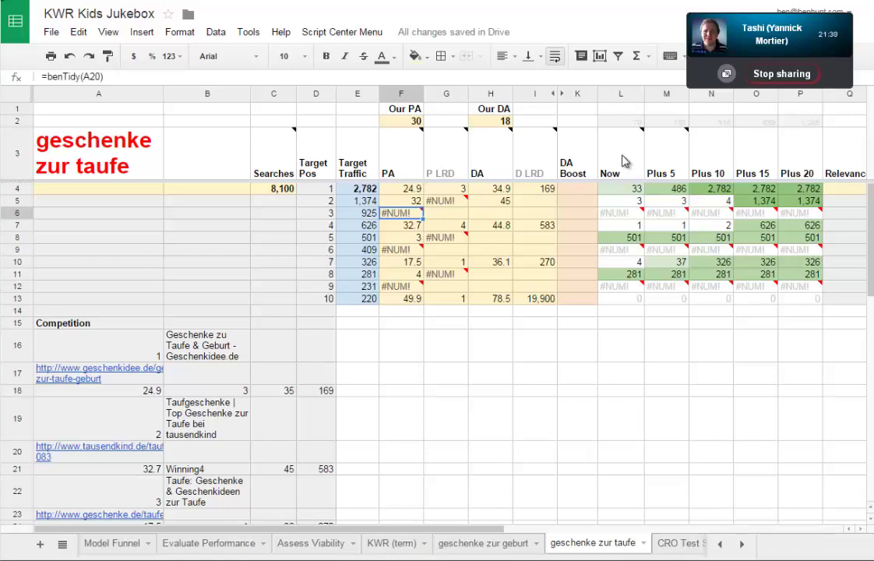
# Review the Plus 10 projection for position 1, comparing the top-ranked page's URL in Moz with the Dein-Taufgeschenk.de page
pyautogui.click(711, 188)
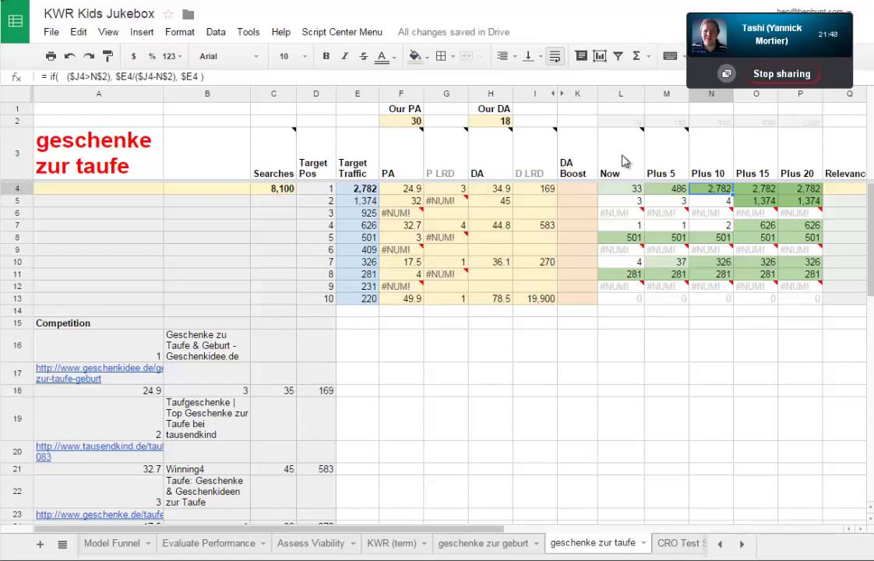
pyautogui.hotkey('ctrl', 'Tab')
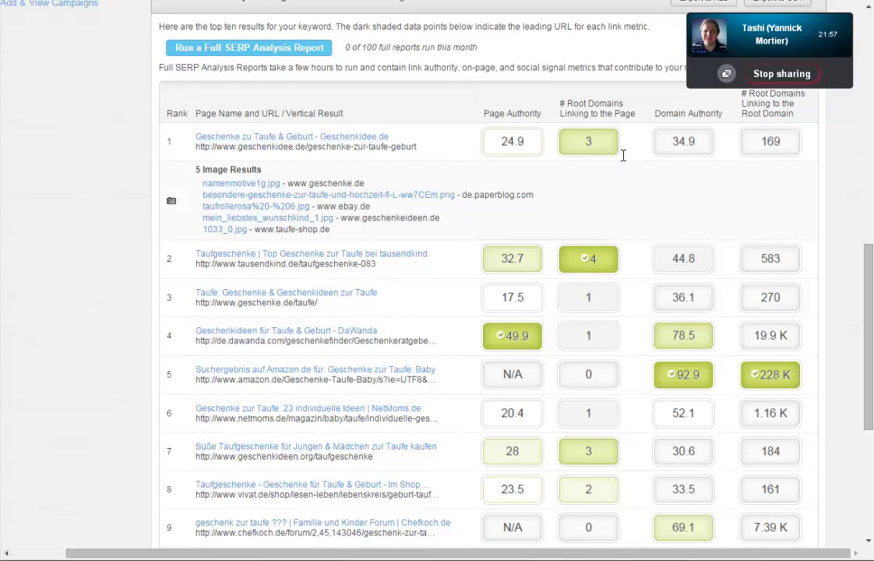
pyautogui.moveTo(305, 146); pyautogui.dragTo(204, 147)
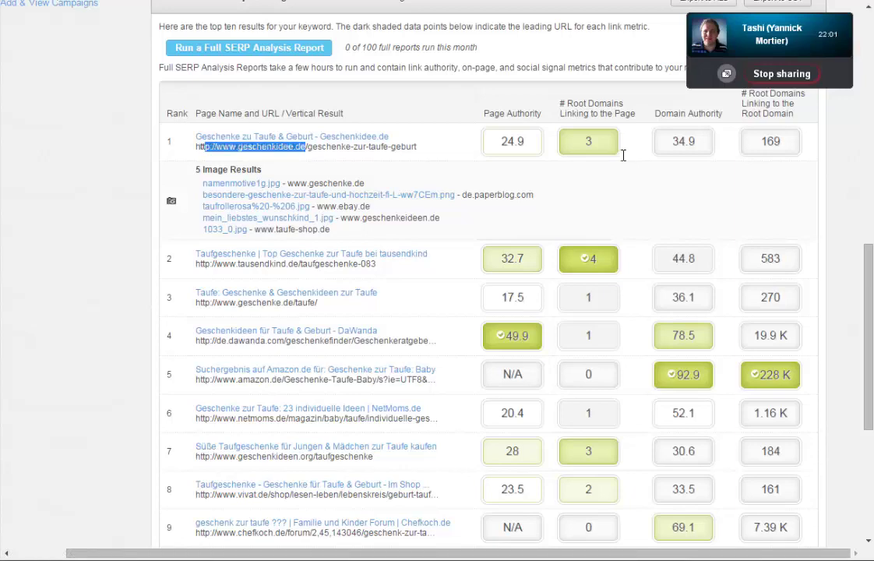
pyautogui.click(623, 161)
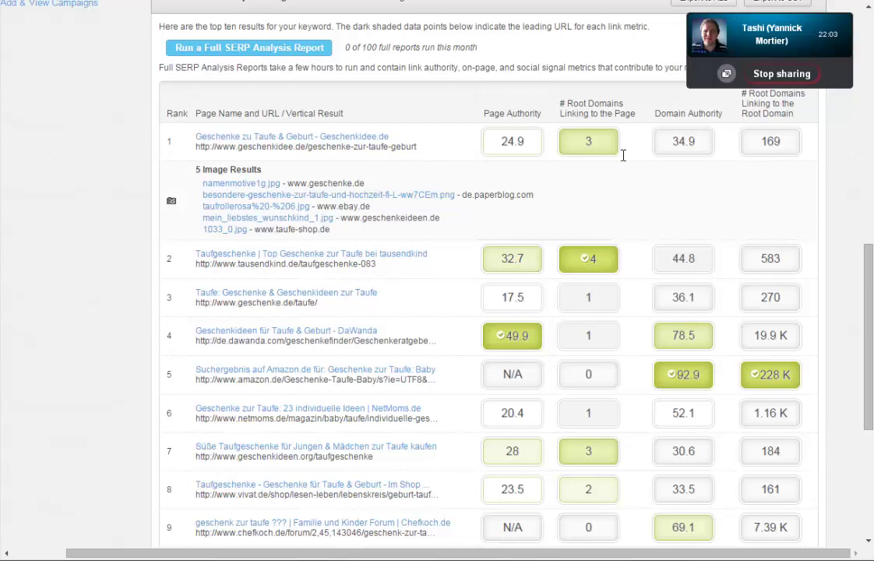
pyautogui.moveTo(277, 147); pyautogui.dragTo(237, 147)
pyautogui.click(622, 155)
pyautogui.scroll(3, 622, 156)
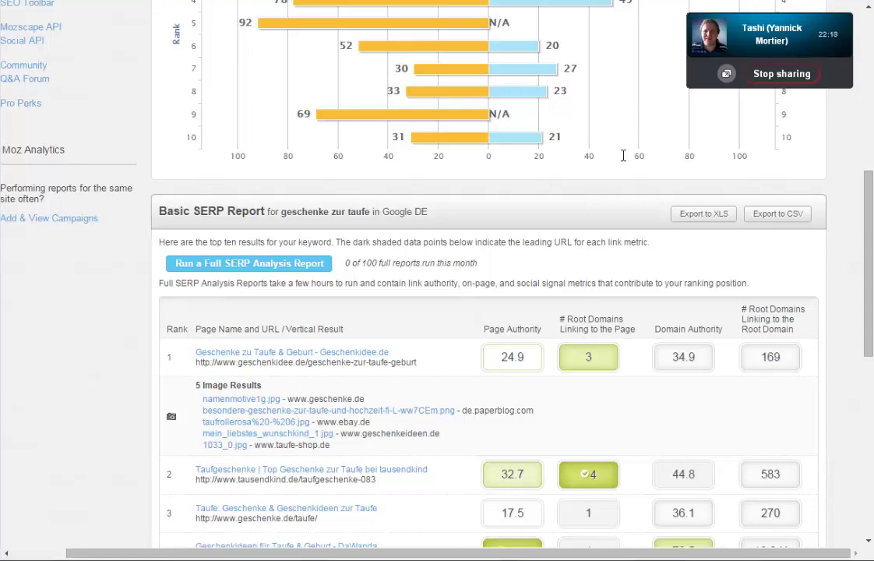
pyautogui.tripleClick(264, 362)
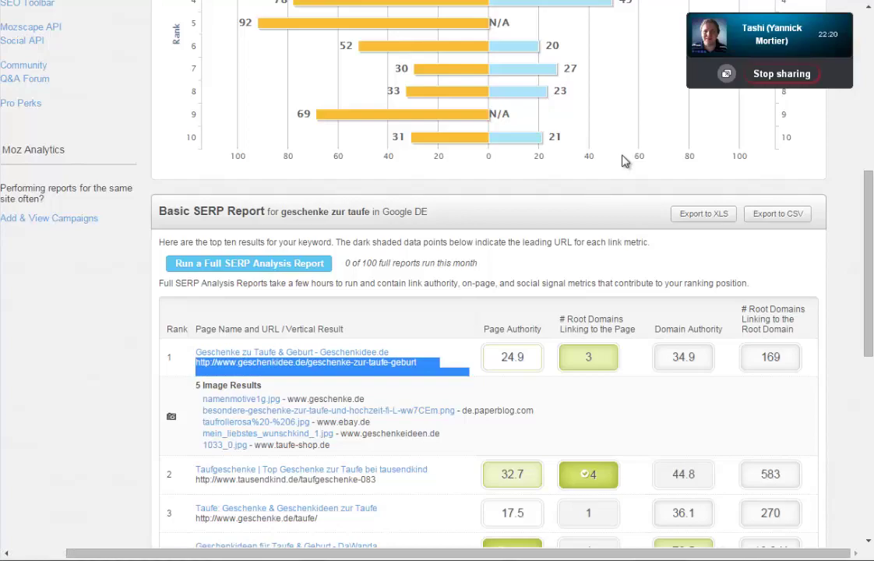
pyautogui.hotkey('ctrl', 'Tab')
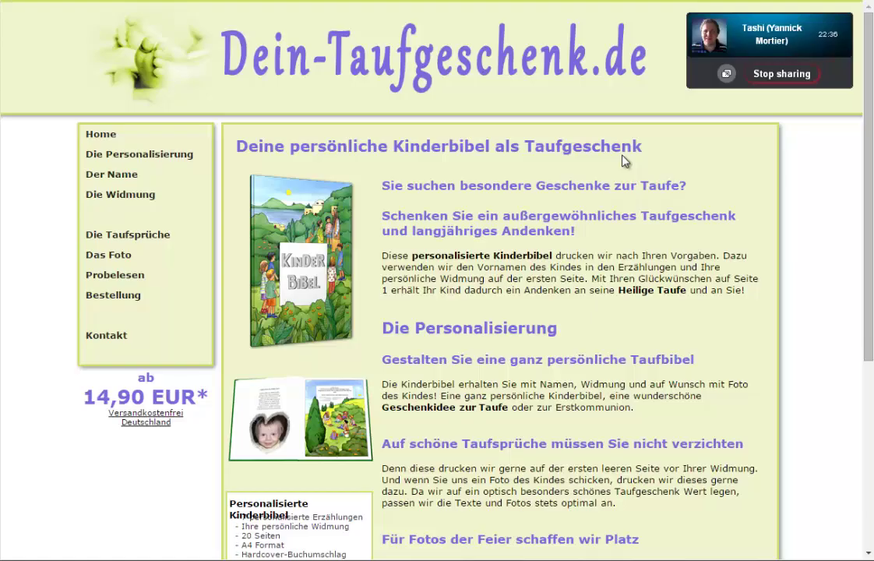
pyautogui.hotkey('ctrl', 'Tab')
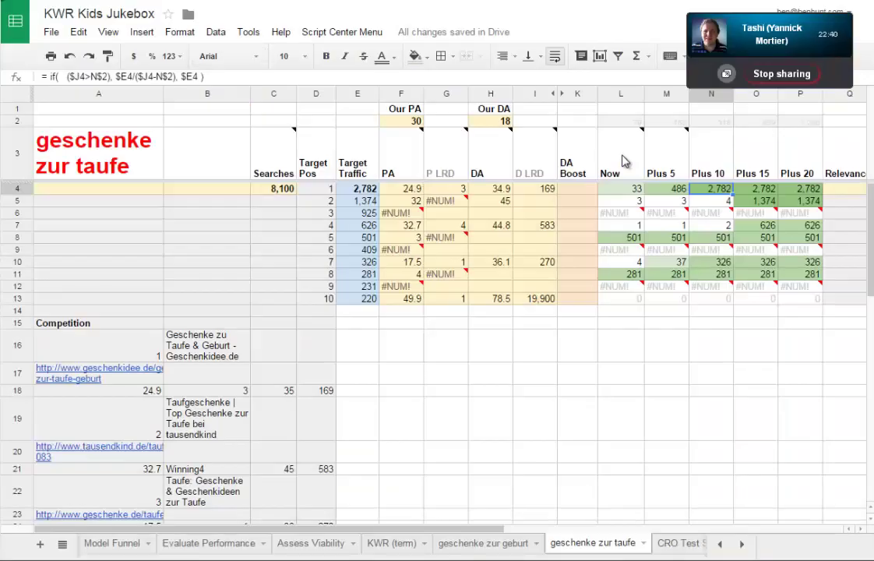
# Check the Dein-Taufgeschenk.de page and enter dein-taufgeschenk.de in cell A2 above the keyword heading
pyautogui.press('Up')
pyautogui.press('Home')
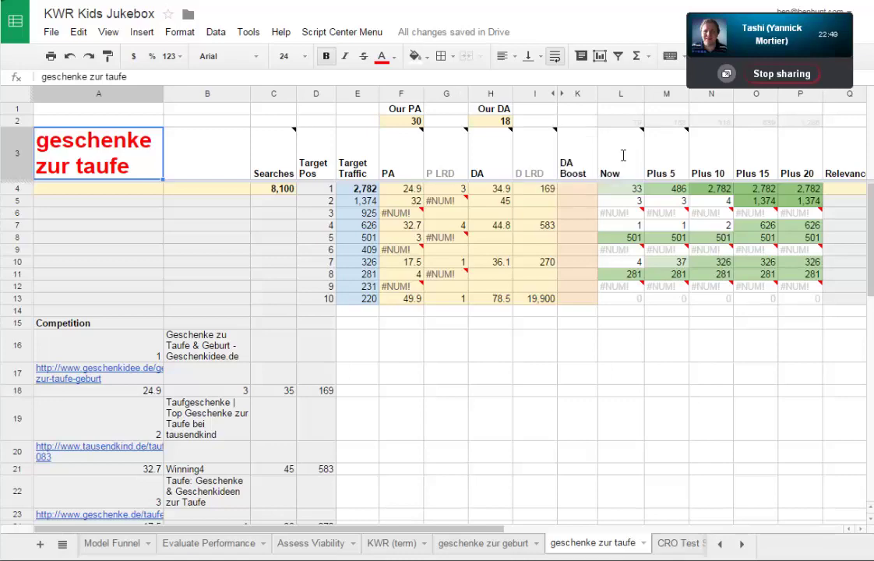
pyautogui.hotkey('ctrl', 'Tab')
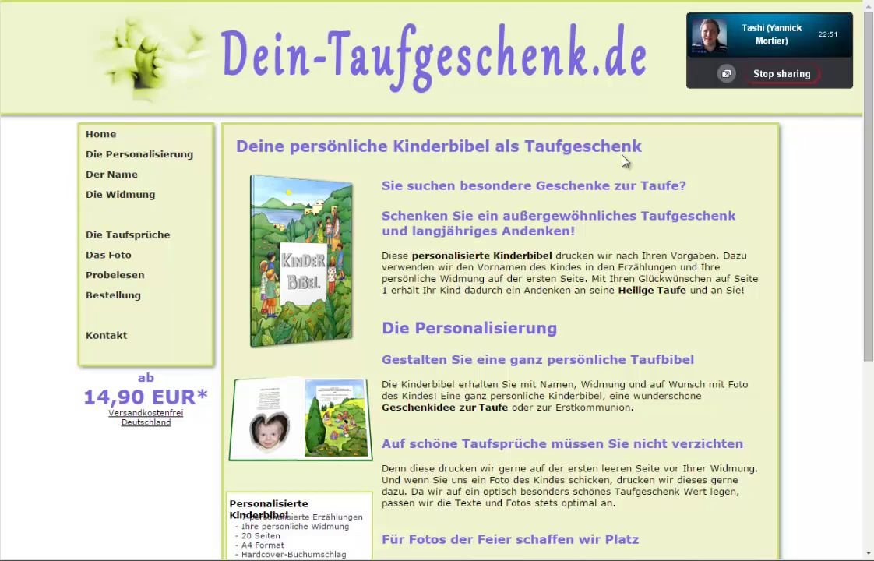
pyautogui.hotkey('ctrl', 'shift', 'Tab')
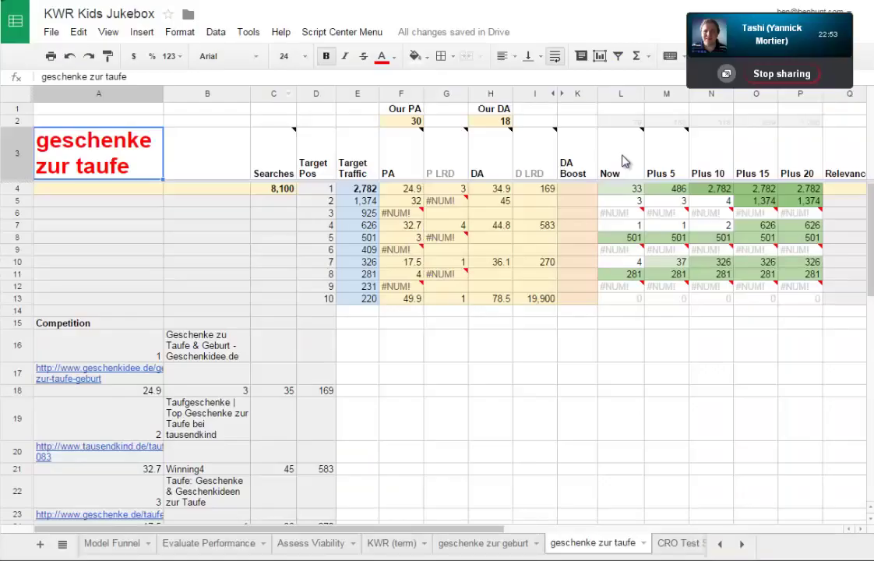
pyautogui.press('Up')
pyautogui.write('dein-taufgeschenk.de')
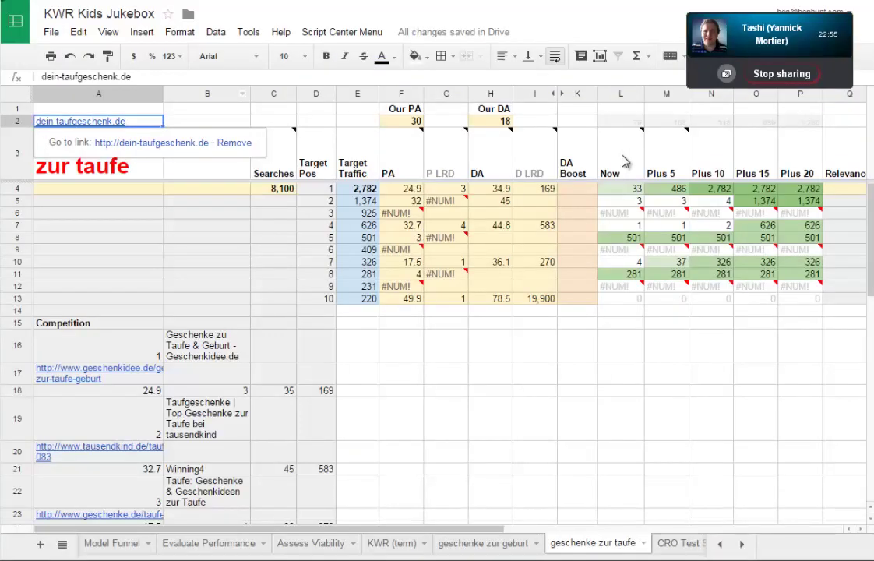
# Review the Now column's note and position 1's PA and DA, and examine the ten ranked pages in Moz's Basic SERP Report
pyautogui.click(401, 373)
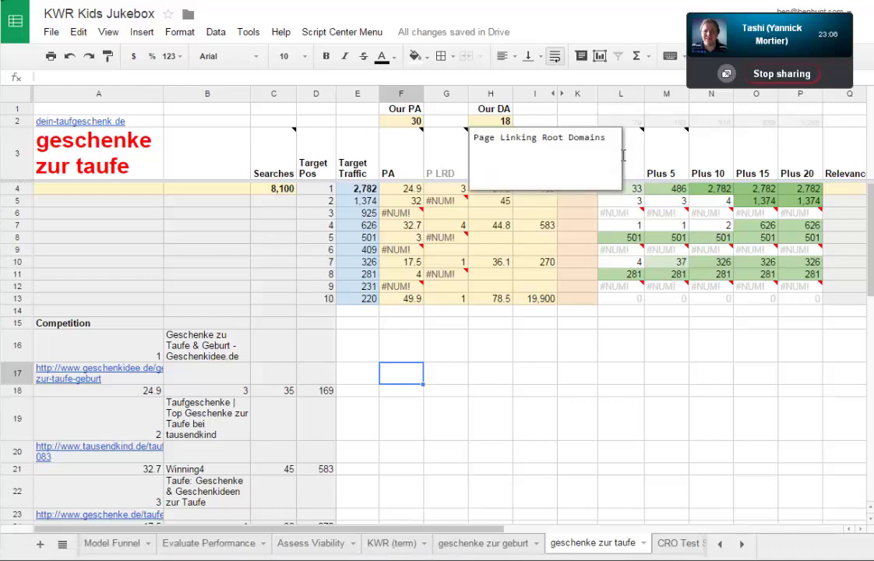
pyautogui.click(577, 345)
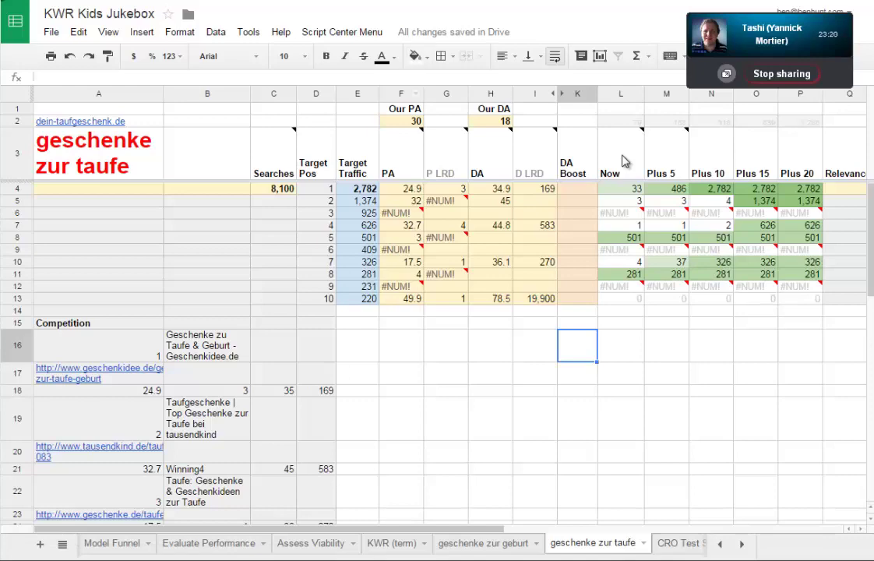
pyautogui.moveTo(622, 162)
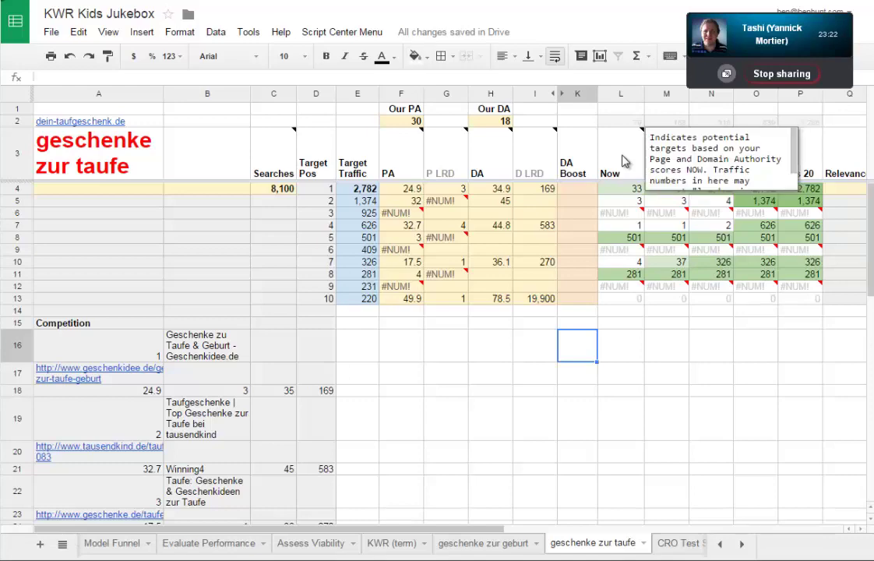
pyautogui.click(401, 188)
pyautogui.click(490, 188)
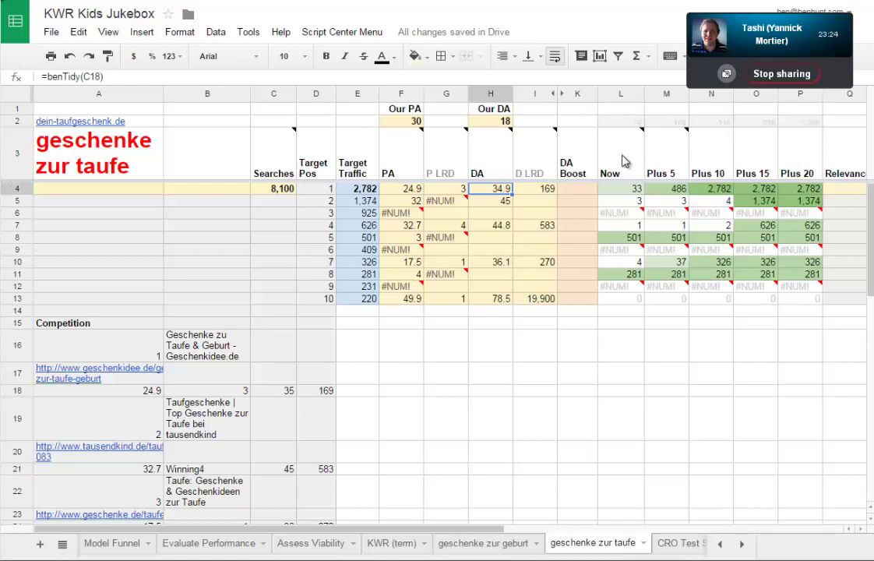
pyautogui.click(577, 390)
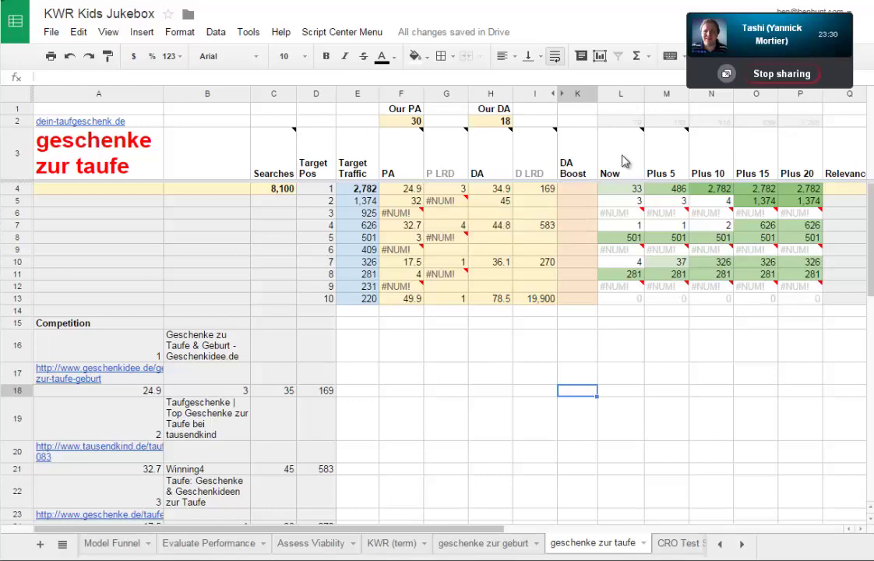
pyautogui.hotkey('alt', 'Tab')
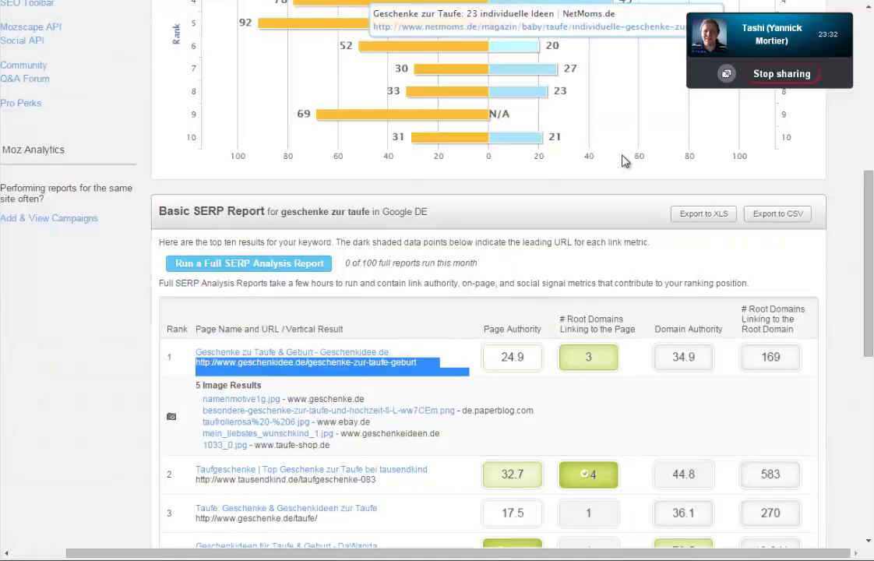
pyautogui.scroll(-5, 621, 162)
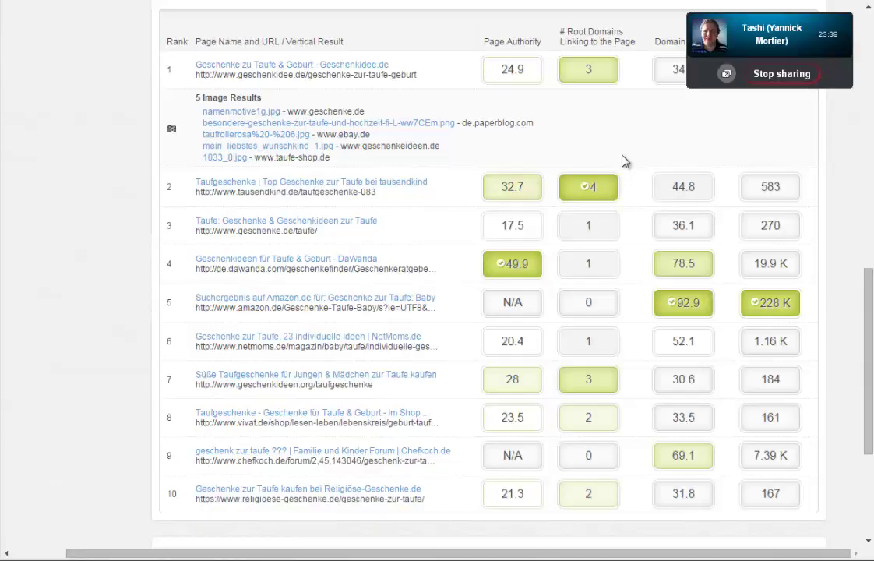
pyautogui.hotkey('ctrl', 'Tab')
pyautogui.hotkey('ctrl', 'Tab')
pyautogui.hotkey('ctrl', 'Tab')
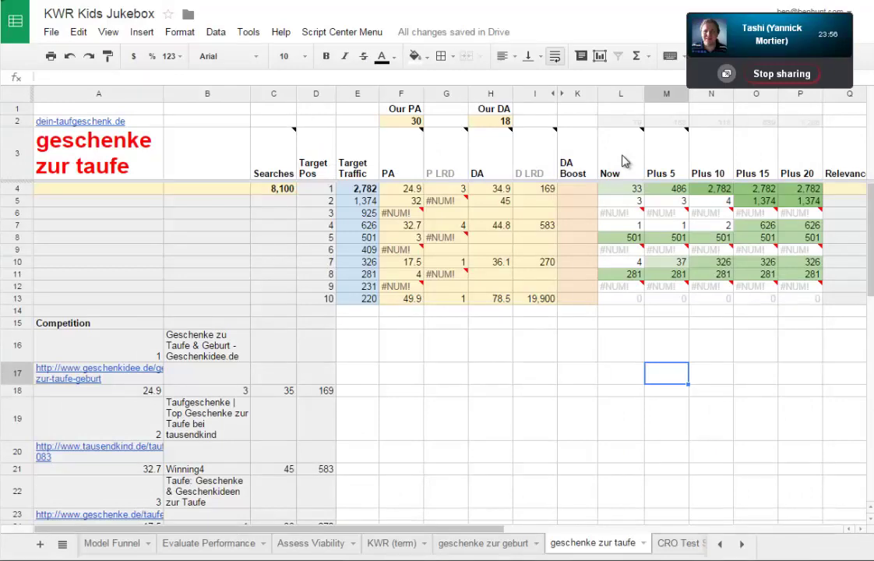
# Try an Our DA value of 25 in H2, and raise it to 30
pyautogui.click(490, 121)
pyautogui.write('25')
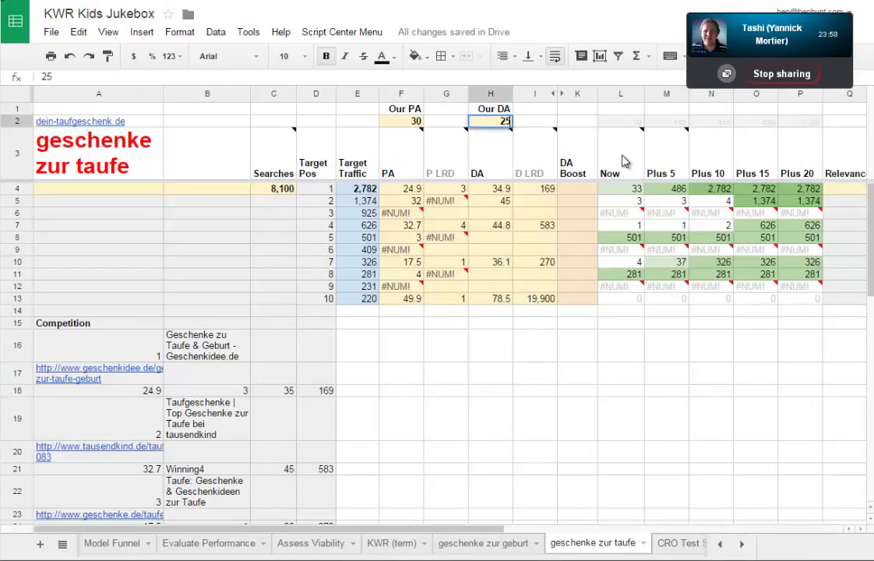
pyautogui.press('Return')
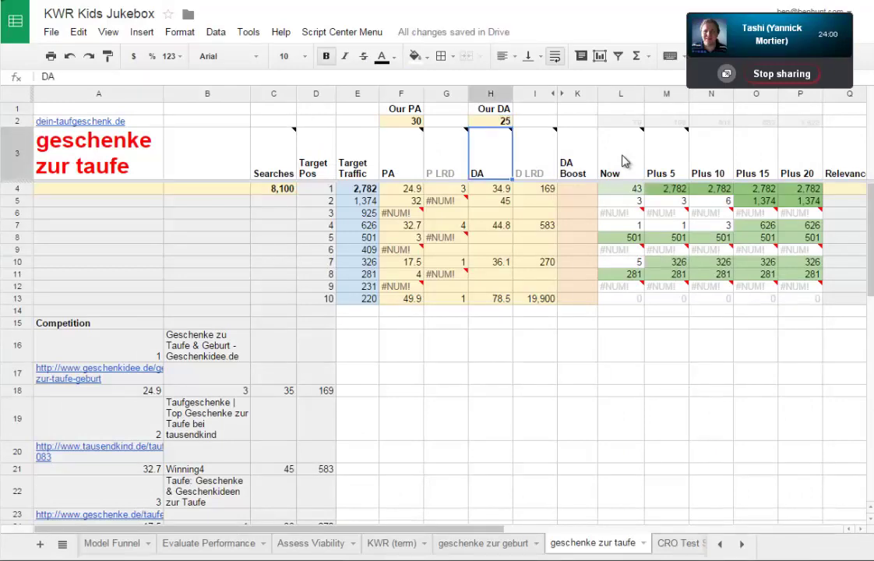
pyautogui.press('Up')
pyautogui.write('30')
pyautogui.press('Return')
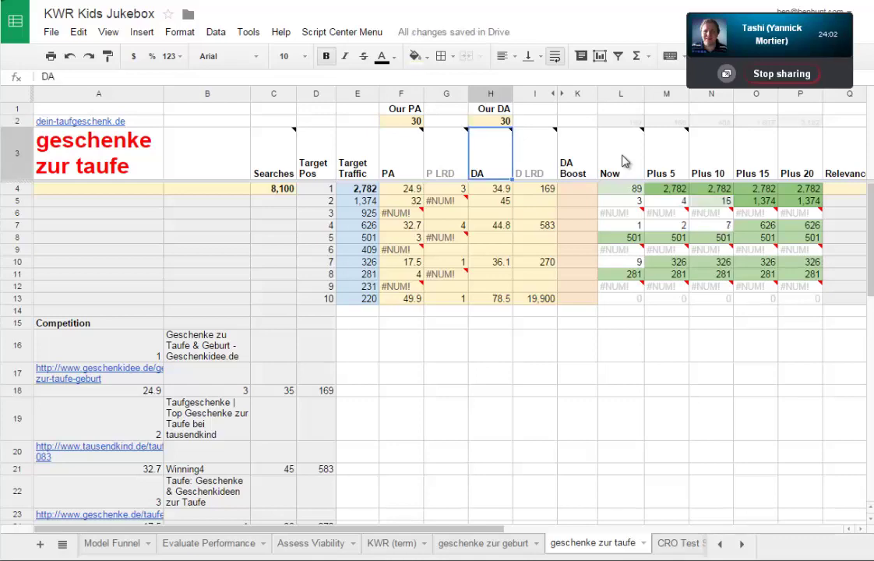
pyautogui.press('Up')
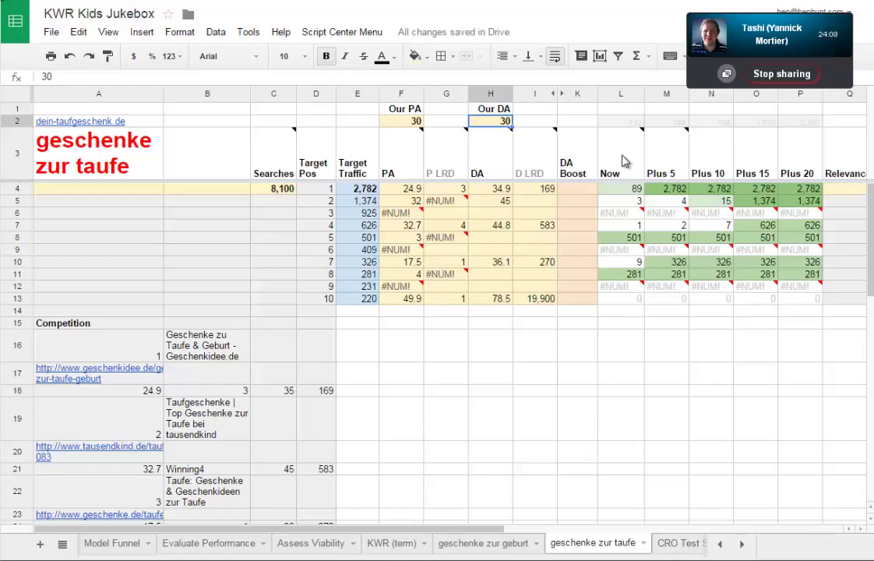
# Check the Notepad entry for geschenke zur geburt and the Relevance and Traffic Appeal cells for geschenke zur taufe
pyautogui.hotkey('alt', 'Tab')
pyautogui.hotkey('alt', 'Tab')
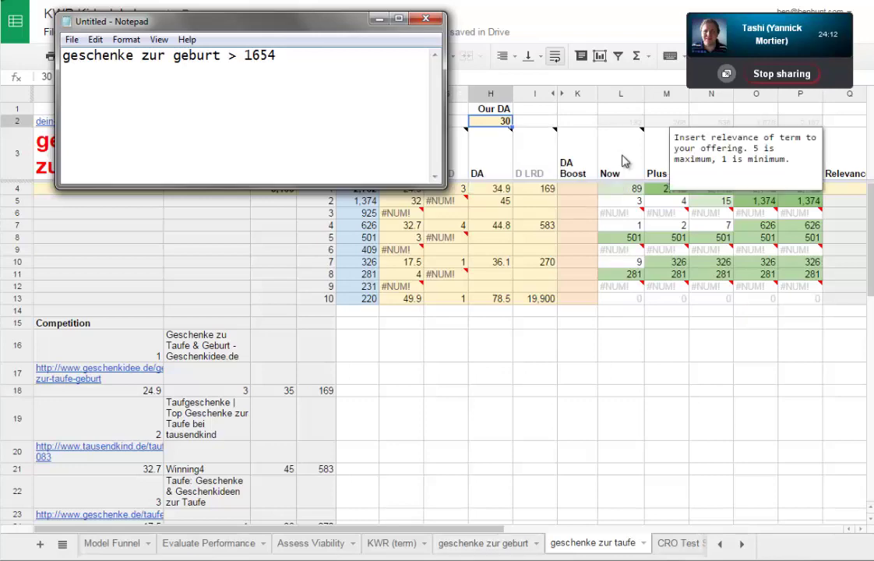
pyautogui.hotkey('alt', 'Tab')
pyautogui.hscroll(2, 621, 162)
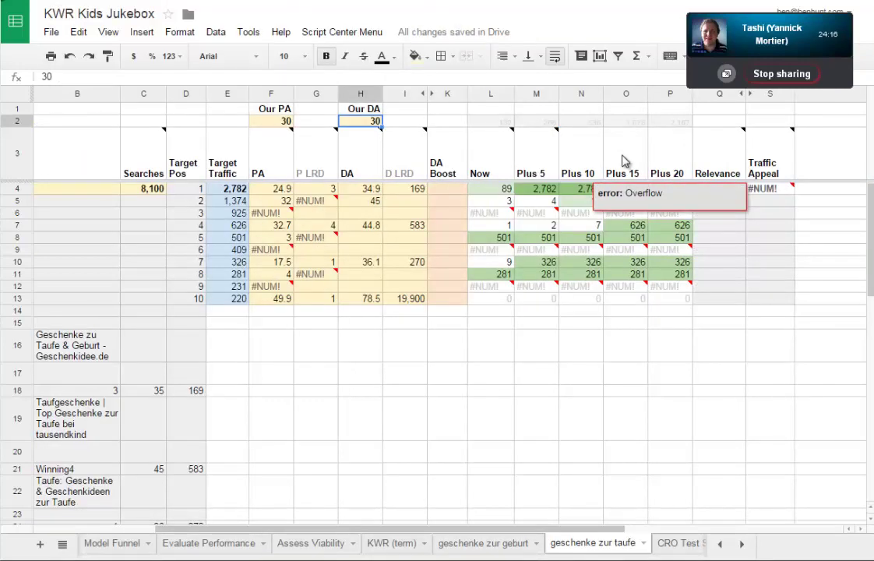
pyautogui.click(770, 249)
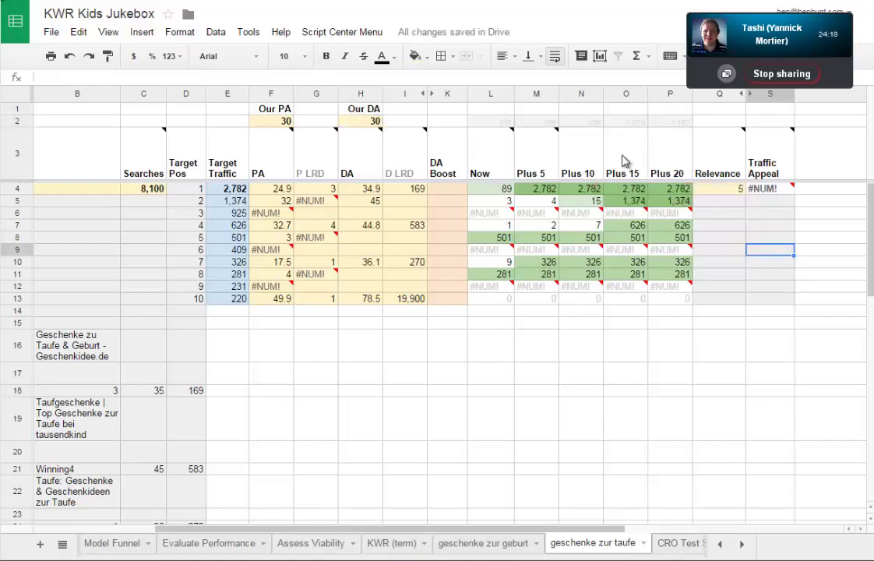
pyautogui.hscroll(-2, 621, 161)
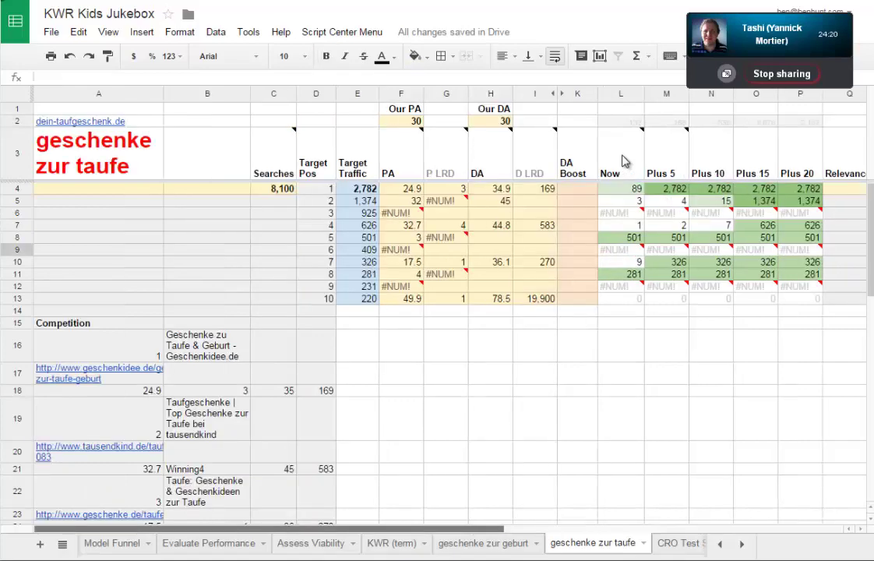
# Clear the old competition data from A16:D45 on the geschenke zur taufe sheet
pyautogui.scroll(-8, 621, 161)
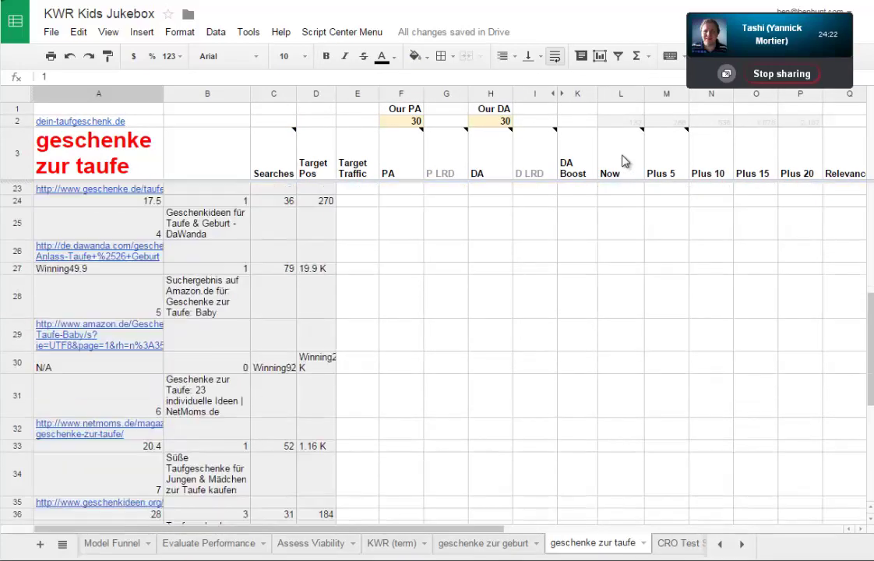
pyautogui.scroll(-2, 622, 161)
pyautogui.keyDown('shift'); pyautogui.click(316, 458); pyautogui.keyUp('shift')
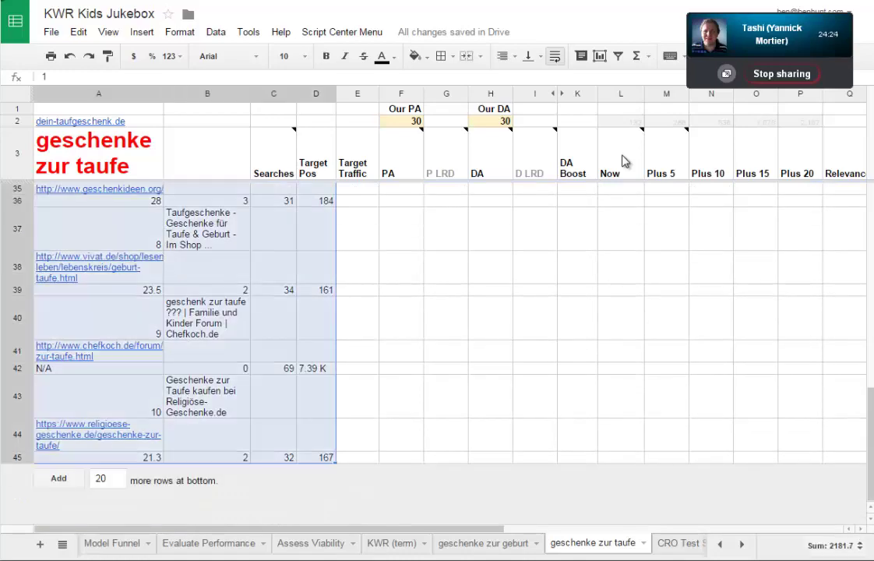
pyautogui.press('Delete')
pyautogui.click(447, 384)
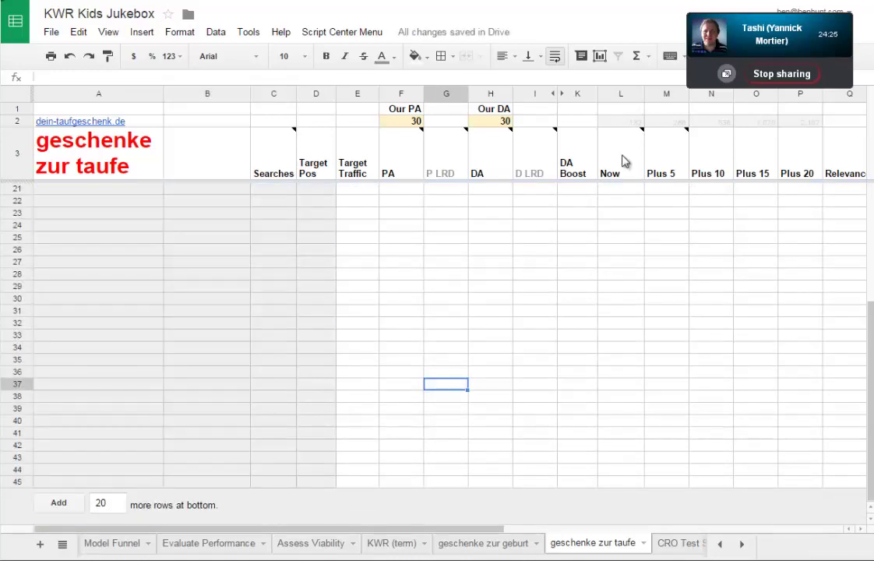
pyautogui.hotkey('ctrl', 'Home')
# Copy all ten ranked results from Moz's Basic SERP Report and paste them under Competition starting at A16
pyautogui.hotkey('ctrl', 'Tab')
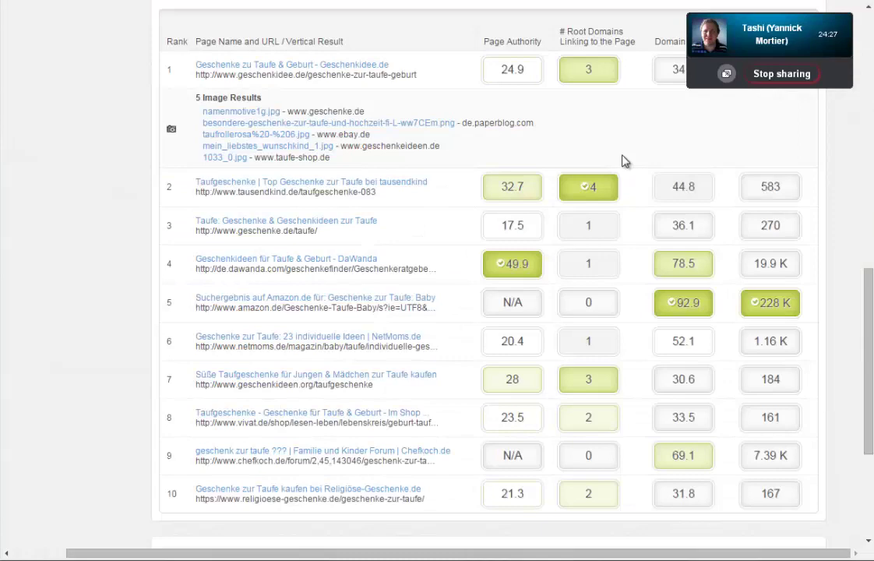
pyautogui.hotkey('ctrl', 'a')
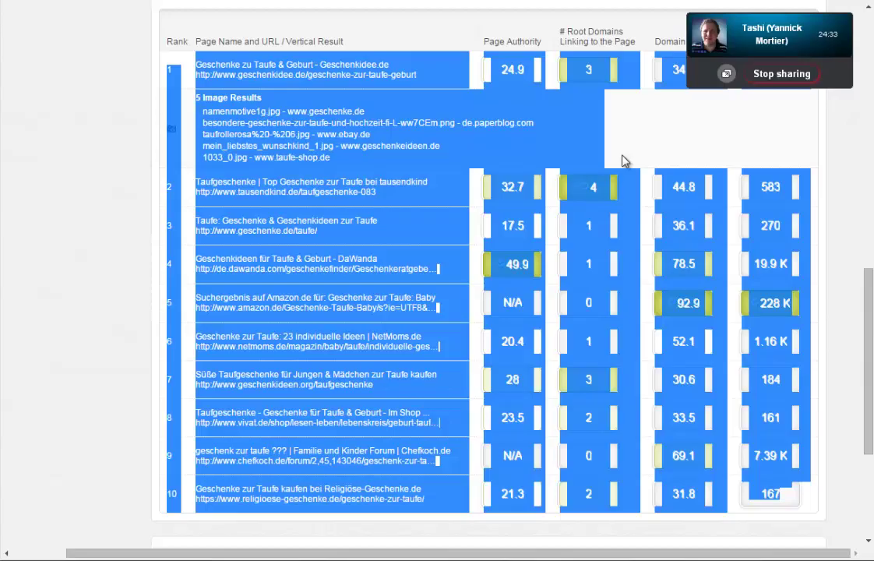
pyautogui.hotkey('alt', 'Tab')
pyautogui.hotkey('ctrl', 'Down')
pyautogui.press('Down')
pyautogui.hotkey('ctrl', 'v')
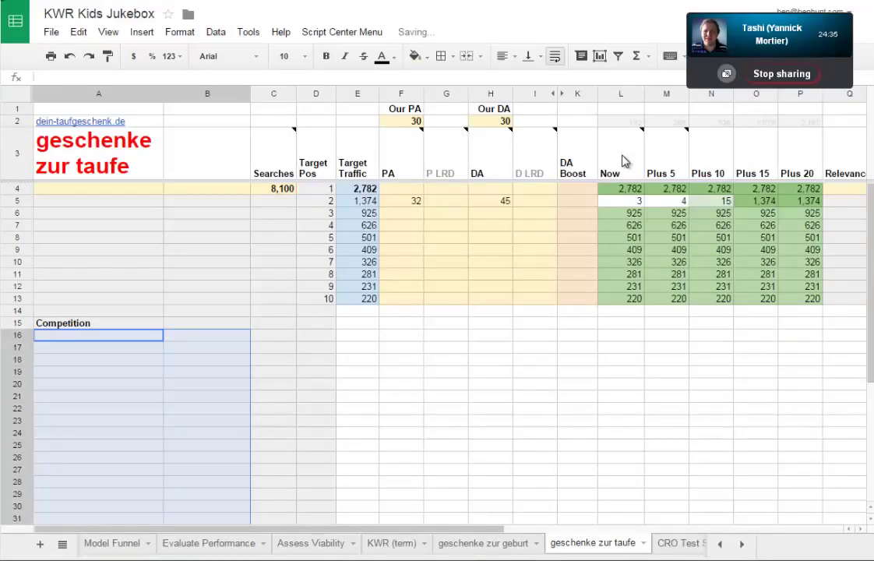
pyautogui.hotkey('ctrl', 'v')
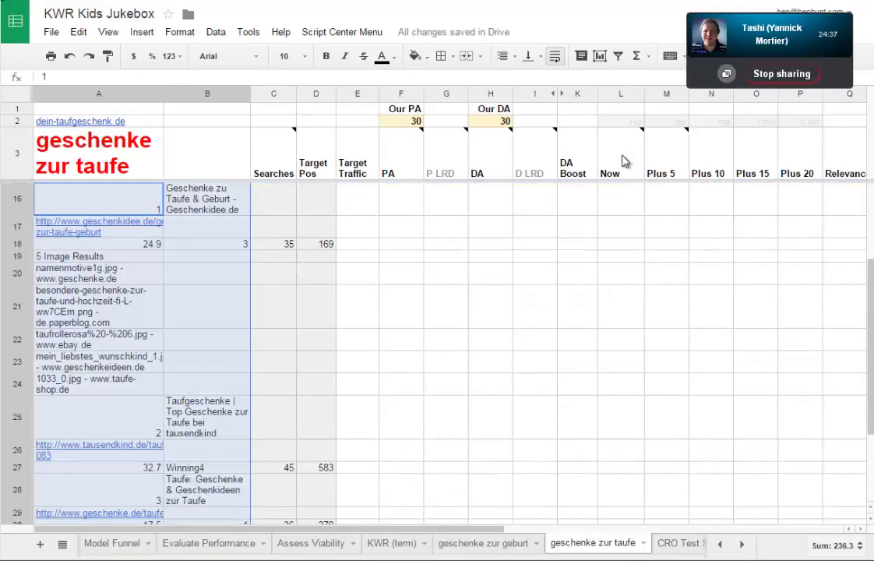
# Delete rows 19 to 24 containing the image results from the pasted competition data
pyautogui.moveTo(17, 256); pyautogui.dragTo(18, 384)
pyautogui.hotkey('shift', 'F10')
pyautogui.press('Up')
pyautogui.press('Up')
pyautogui.press('Up')
pyautogui.press('Up')
pyautogui.press('Up')
pyautogui.press('Up')
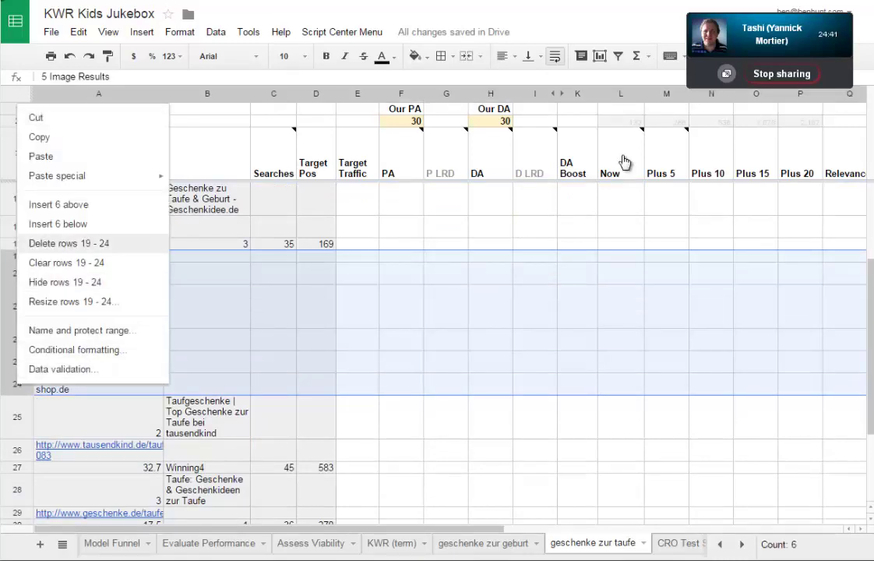
pyautogui.press('Return')
pyautogui.click(446, 226)
pyautogui.scroll(4, 446, 226)
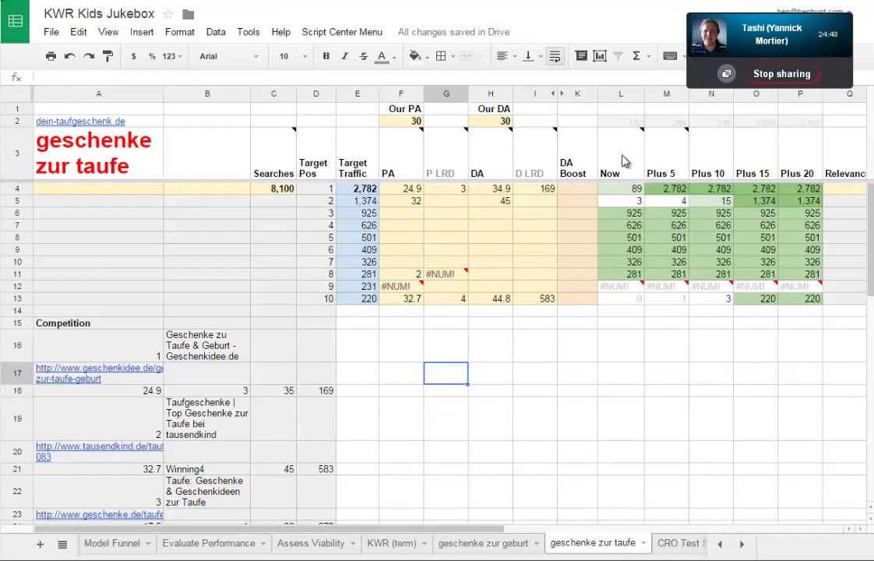
# Copy the competition data in A16:D45 and paste it back in place at A16
pyautogui.press('Up')
pyautogui.press('Home')
pyautogui.scroll(-10, 625, 161)
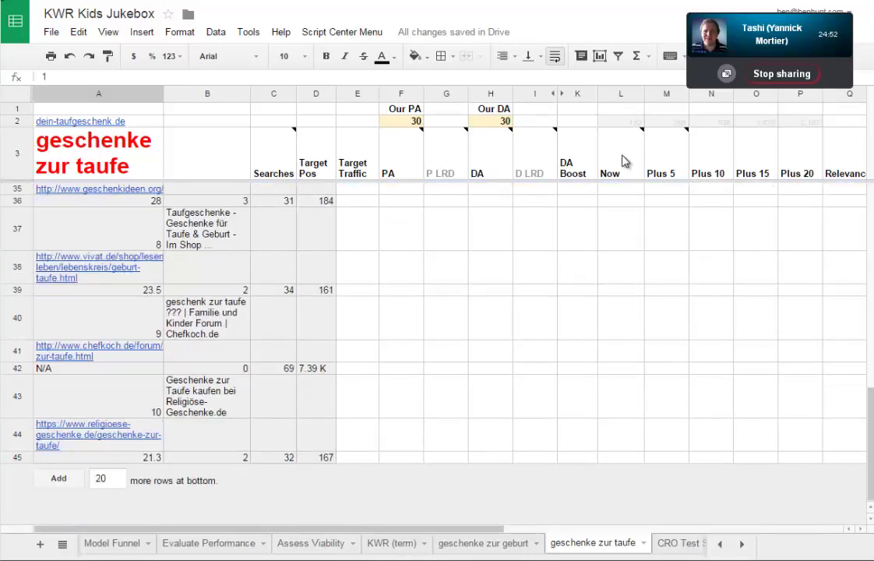
pyautogui.hotkey('ctrl', 'shift', 'End')
pyautogui.hotkey('ctrl', 'c')
pyautogui.scroll(6, 625, 161)
pyautogui.scroll(3, 623, 162)
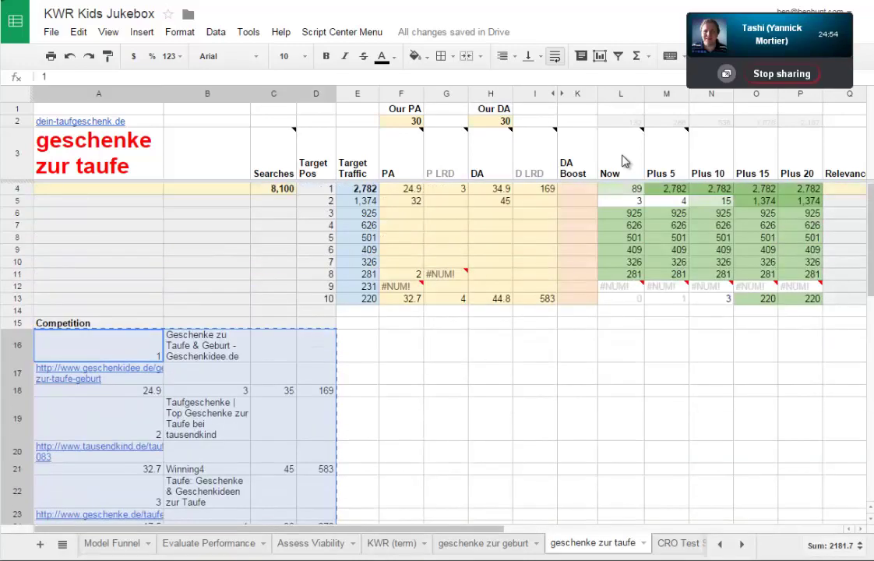
pyautogui.press('Up')
pyautogui.press('Up')
pyautogui.press('Up')
pyautogui.press('Up')
pyautogui.press('Down')
pyautogui.press('Down')
pyautogui.press('Down')
pyautogui.press('Down')
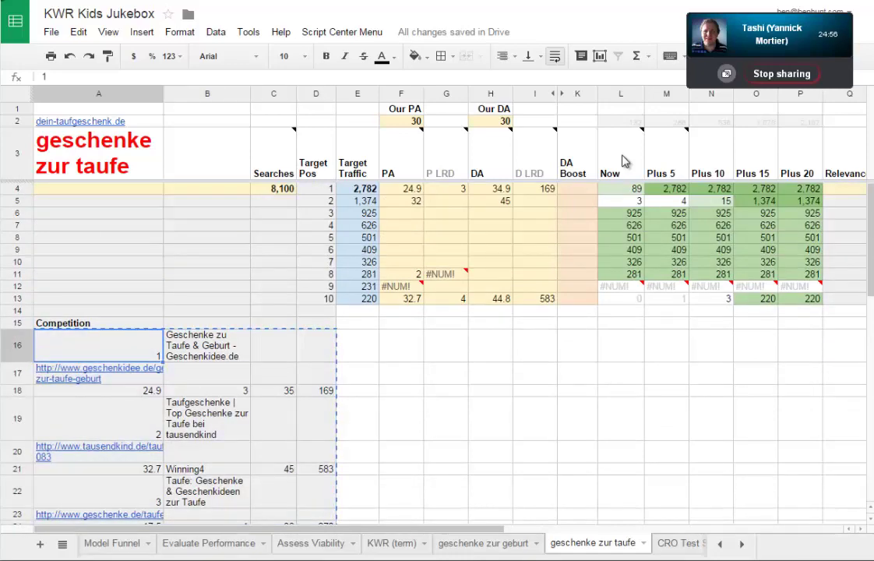
pyautogui.hotkey('ctrl', 'v')
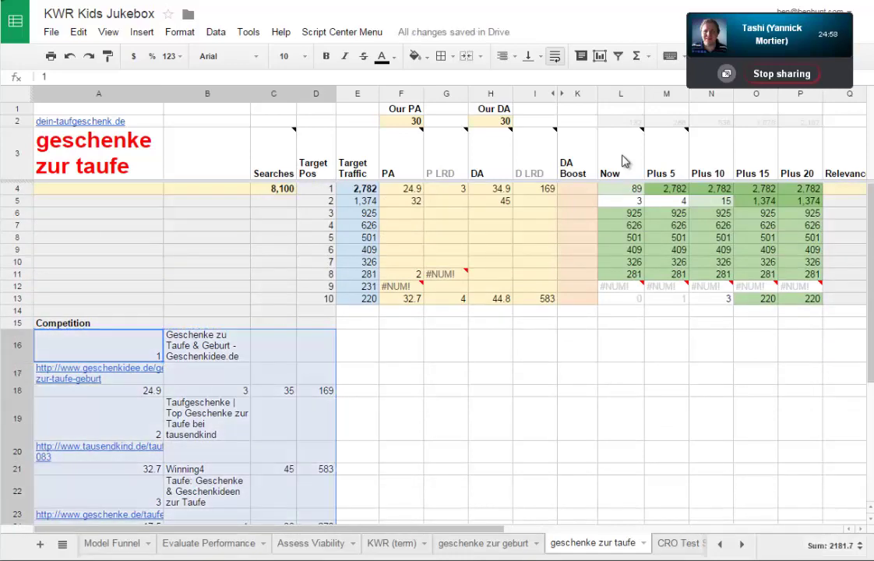
# Refill the PA, P LRD, DA and D LRD formulas from F4:I4 down through row 13
pyautogui.hotkey('ctrl', 'z')
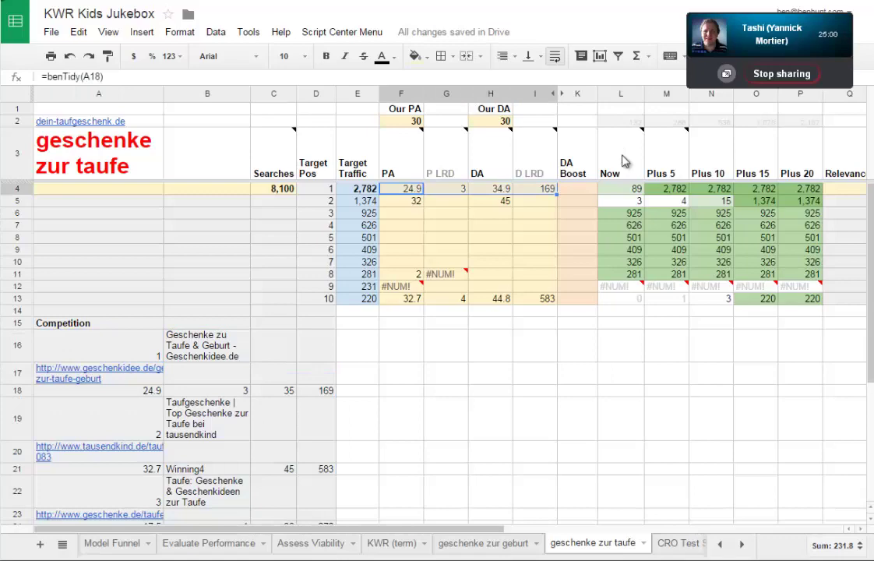
pyautogui.hotkey('ctrl', 'z')
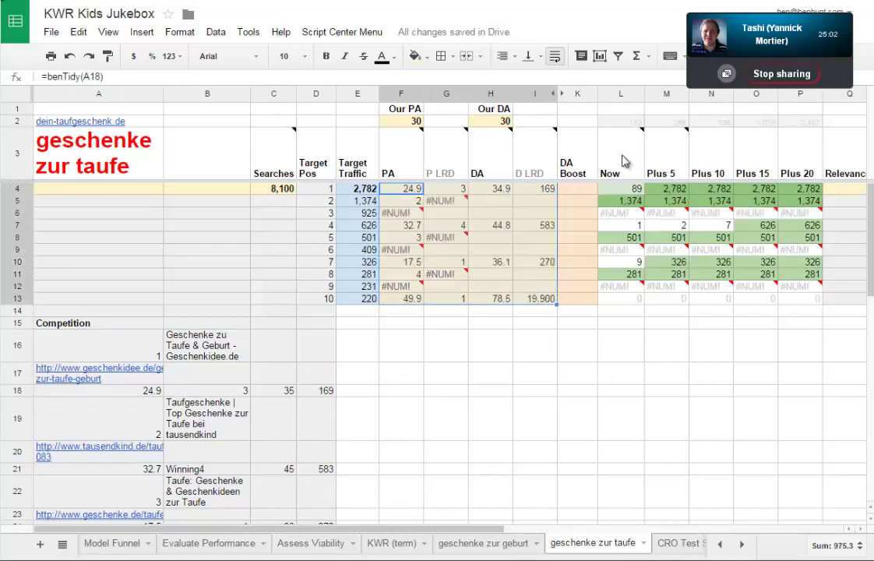
# Compare target traffic for the top positions on the geschenke zur geburt and geschenke zur taufe sheets, and bring up the Dein-Taufgeschenk.de page
pyautogui.click(621, 345)
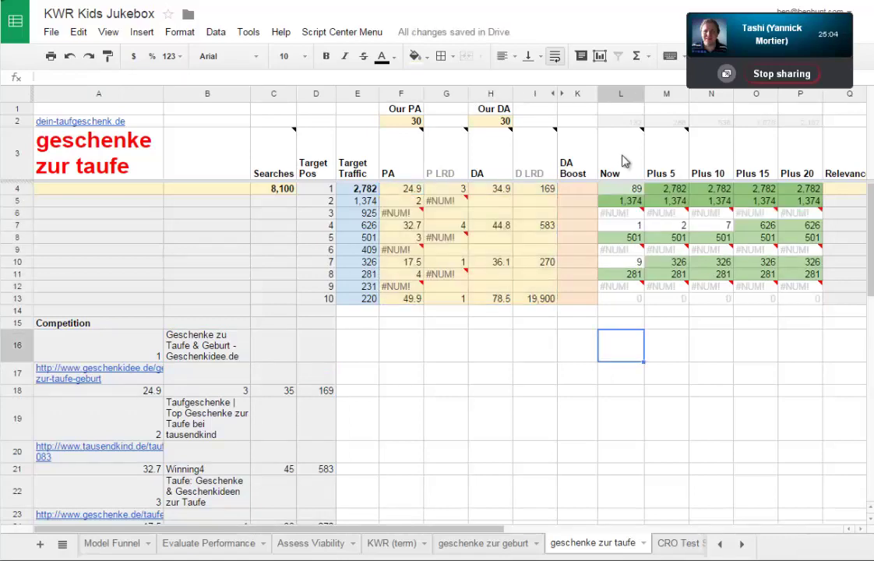
pyautogui.click(401, 451)
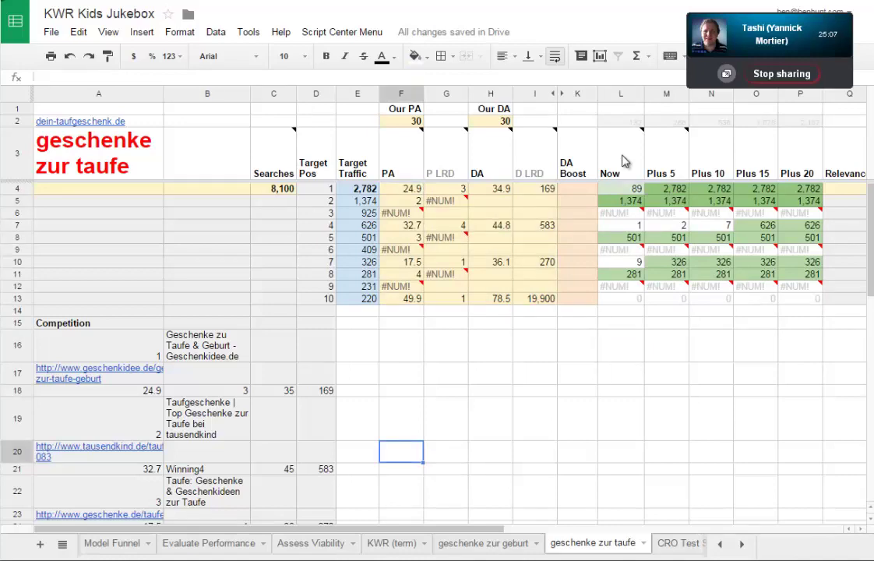
pyautogui.moveTo(623, 161)
pyautogui.click(357, 189)
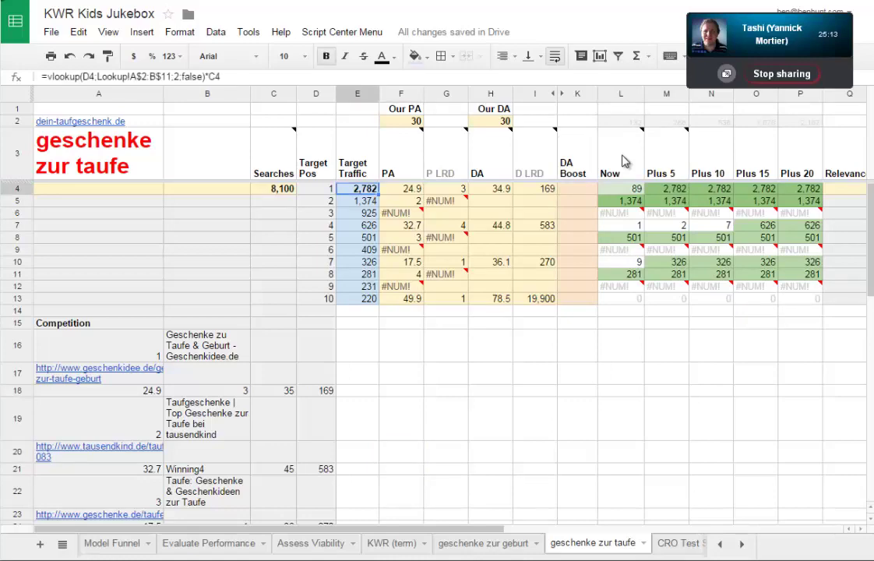
pyautogui.hotkey('ctrl', 'shift', 'pageup')
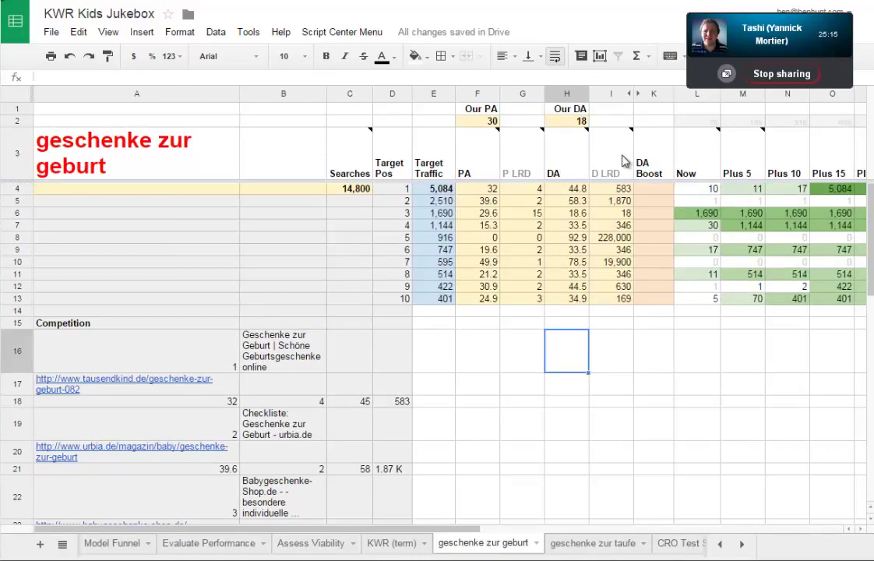
pyautogui.hotkey('ctrl', 'Home')
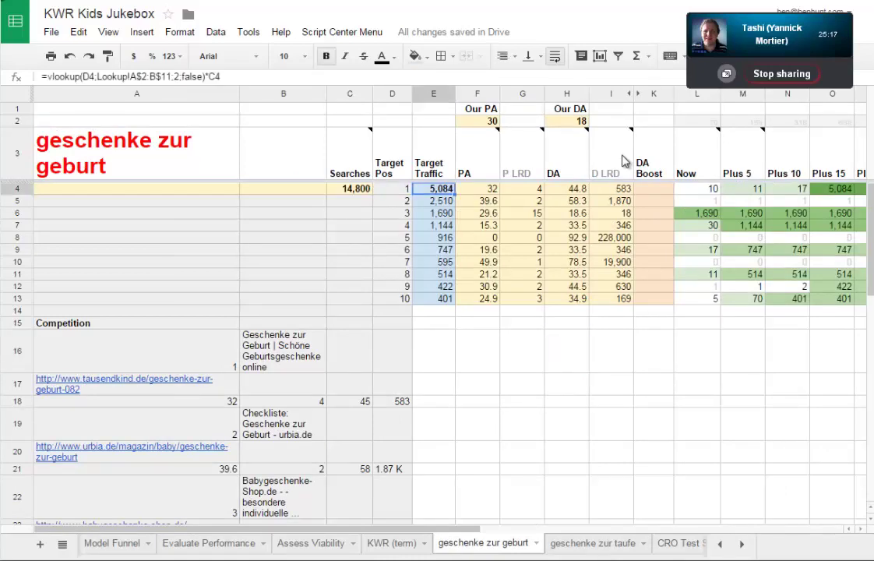
pyautogui.press('Down')
pyautogui.press('Down')
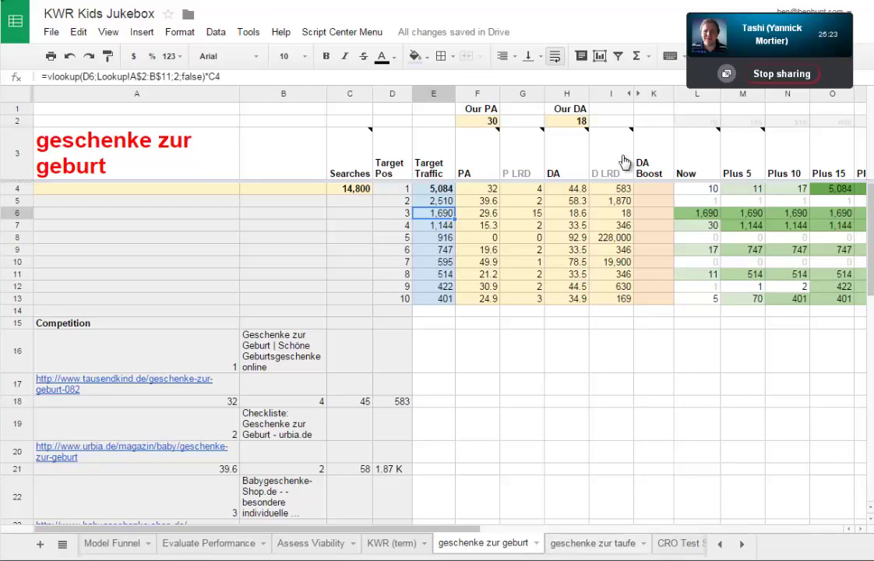
pyautogui.hotkey('ctrl', 'shift', 'pagedown')
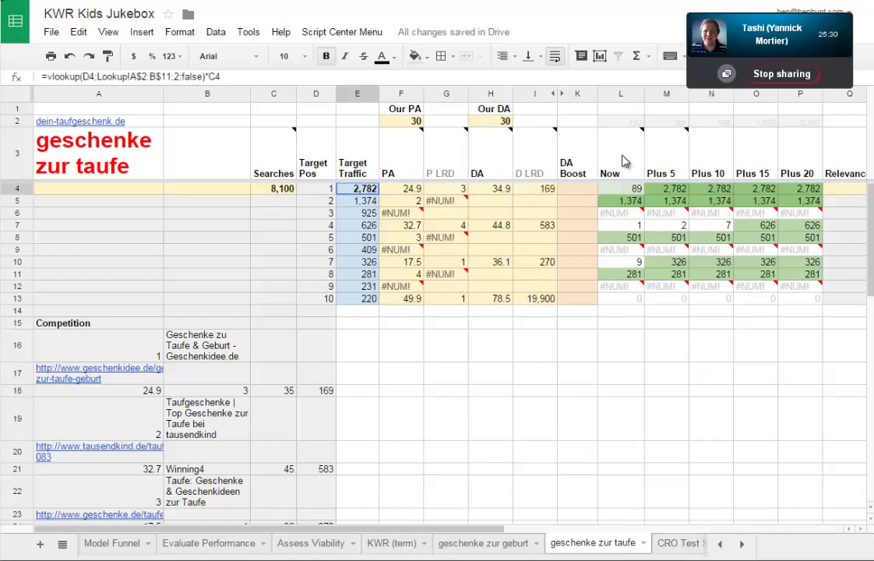
pyautogui.hotkey('shift', 'Down')
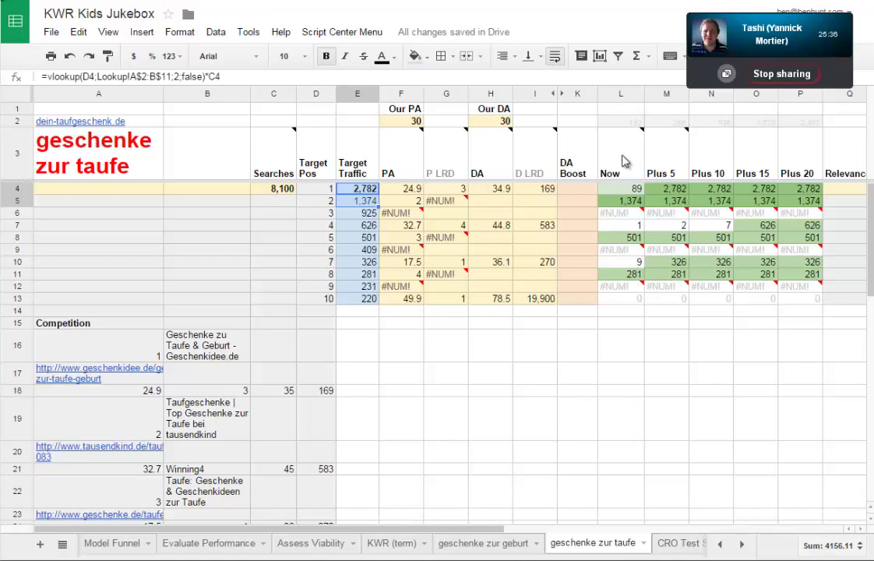
pyautogui.hotkey('ctrl', 'Tab')
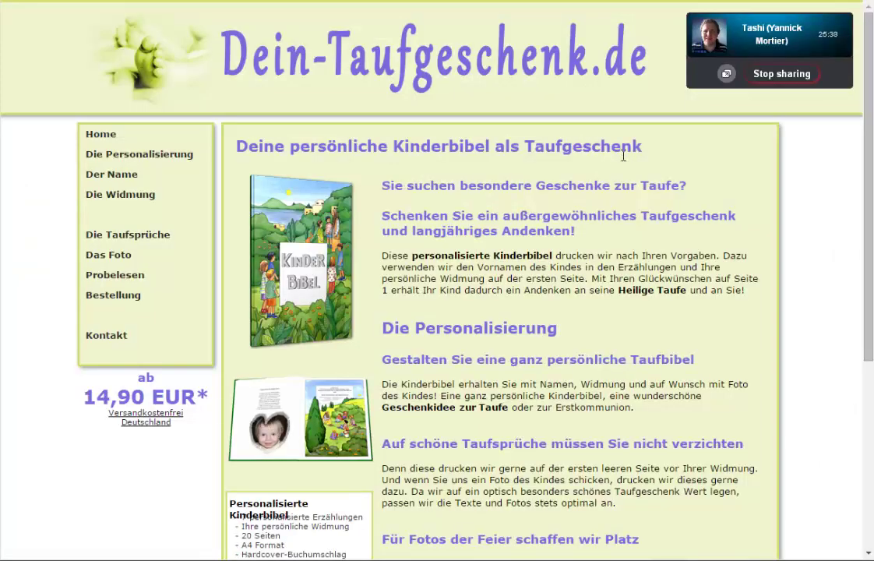
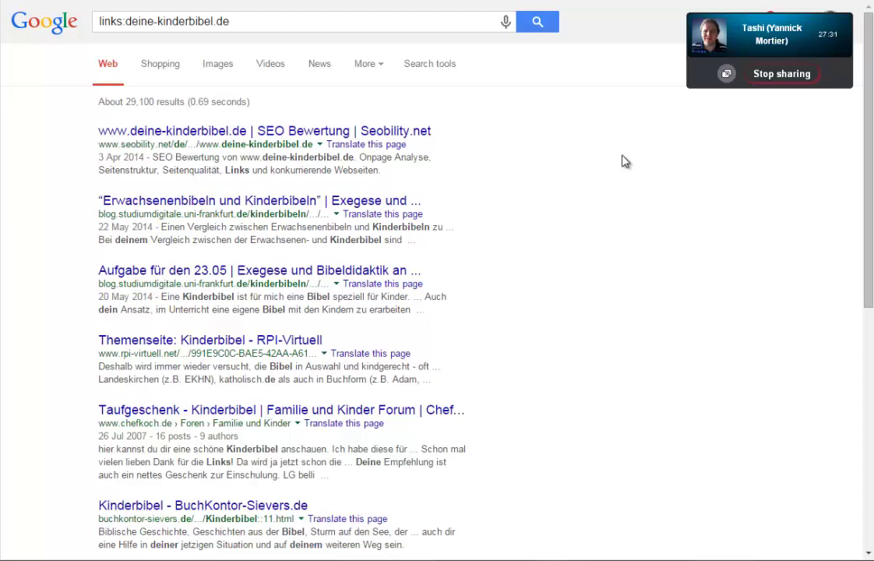
pyautogui.hotkey('ctrl', 'l')
pyautogui.write('ei')
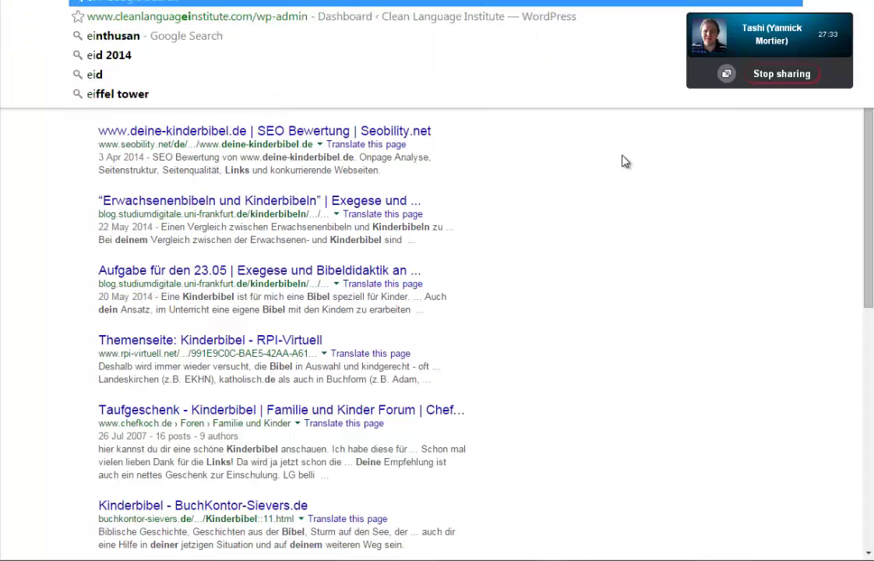
pyautogui.press('BackSpace')
pyautogui.press('Escape')
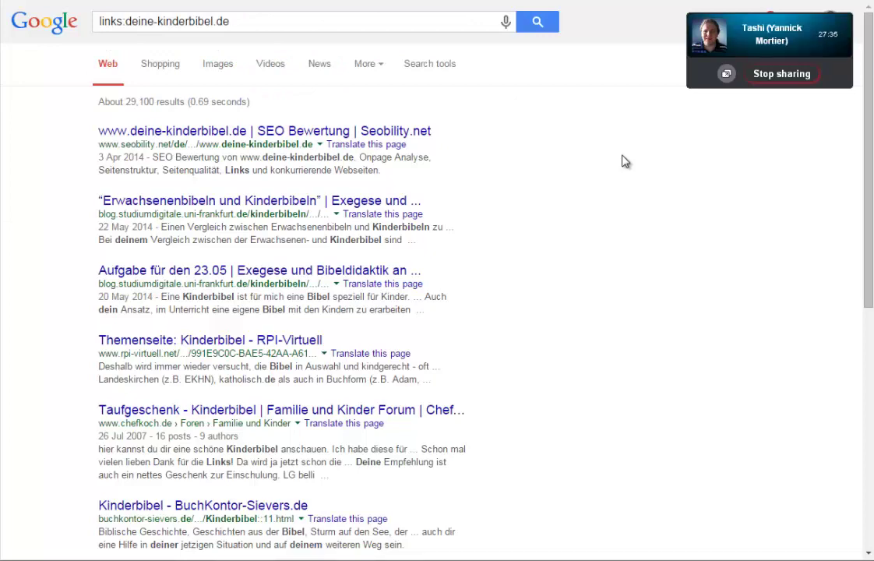
pyautogui.hotkey('alt', 'Tab')
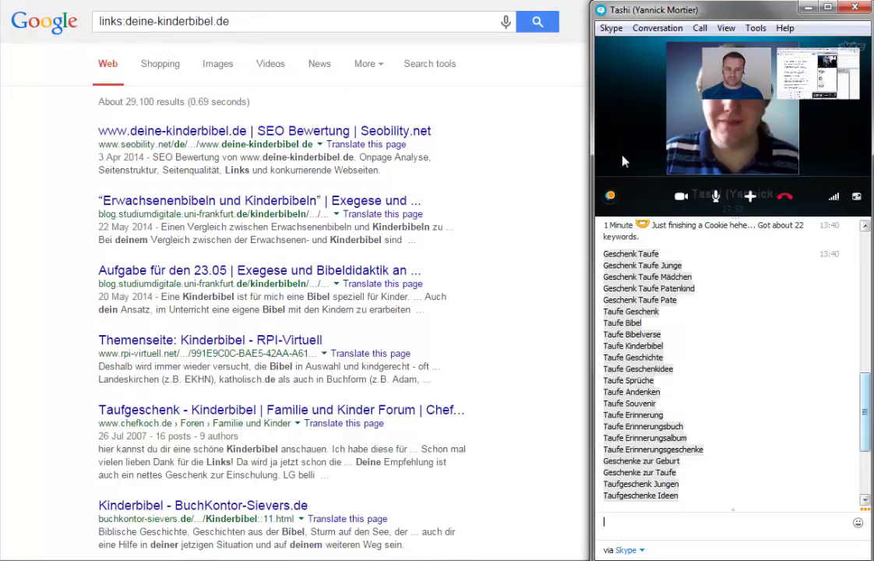
pyautogui.scroll(-3, 622, 161)
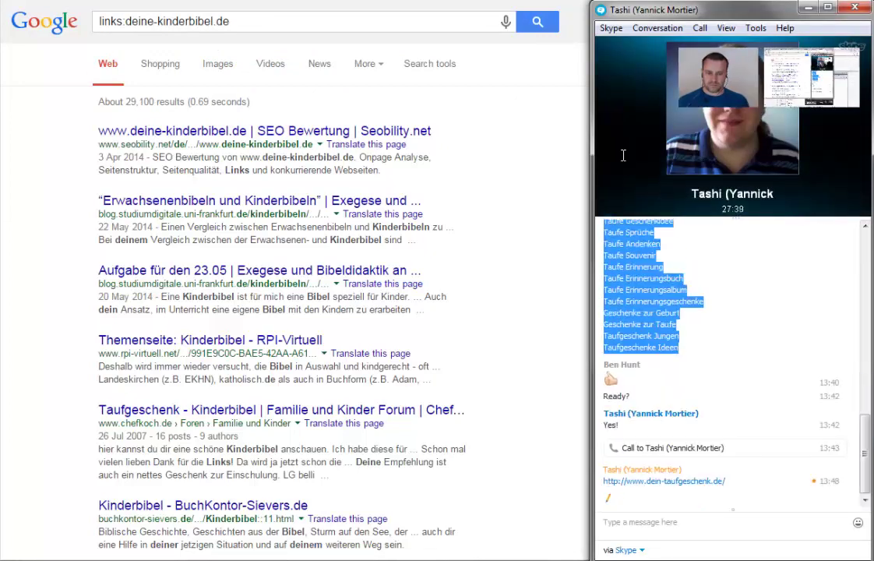
pyautogui.click(623, 155)
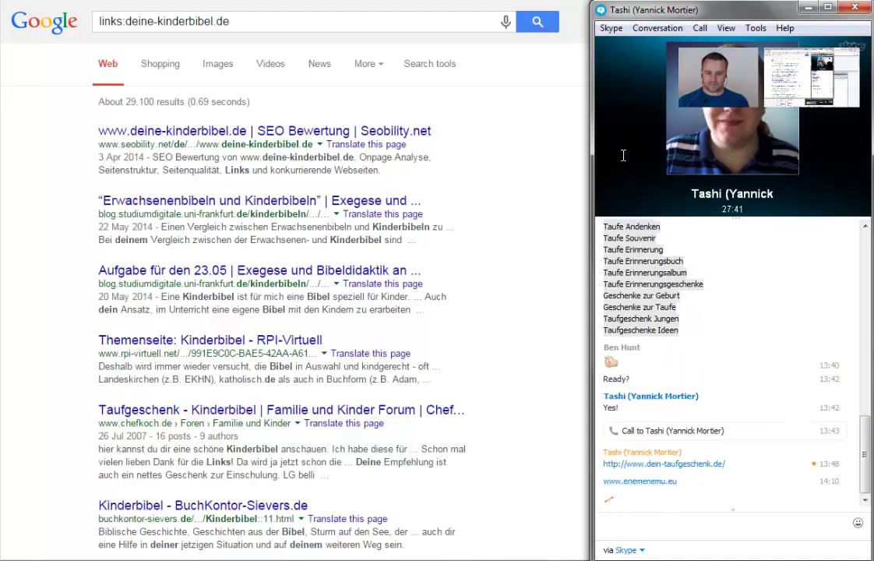
pyautogui.click(639, 481)
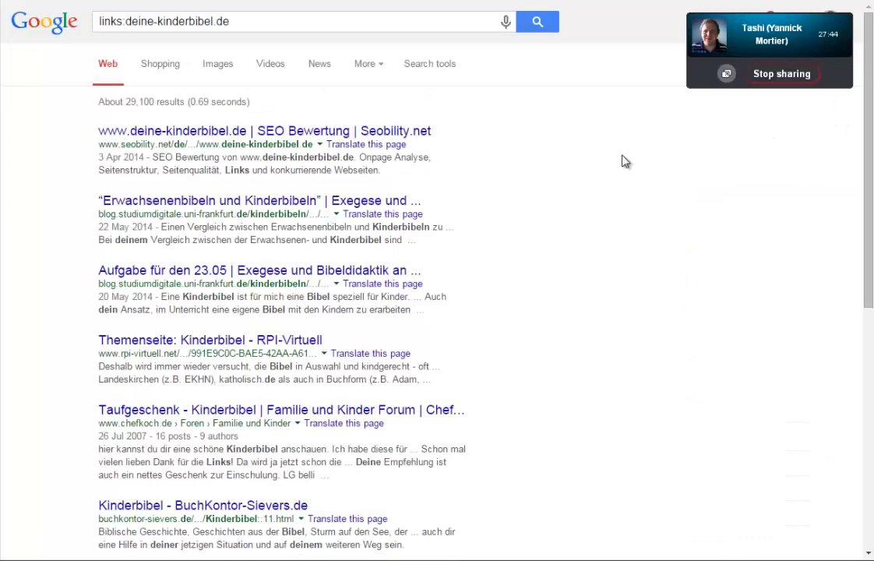
pyautogui.hotkey('ctrl', 'l')
pyautogui.write('kids')
pyautogui.press('Return')
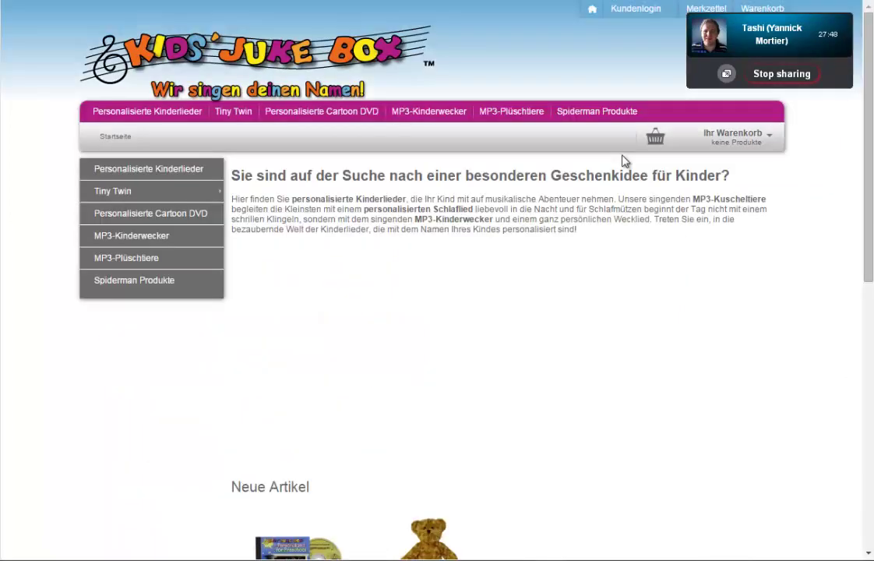
pyautogui.hotkey('ctrl', 'Tab')
pyautogui.tripleClick(335, 203)
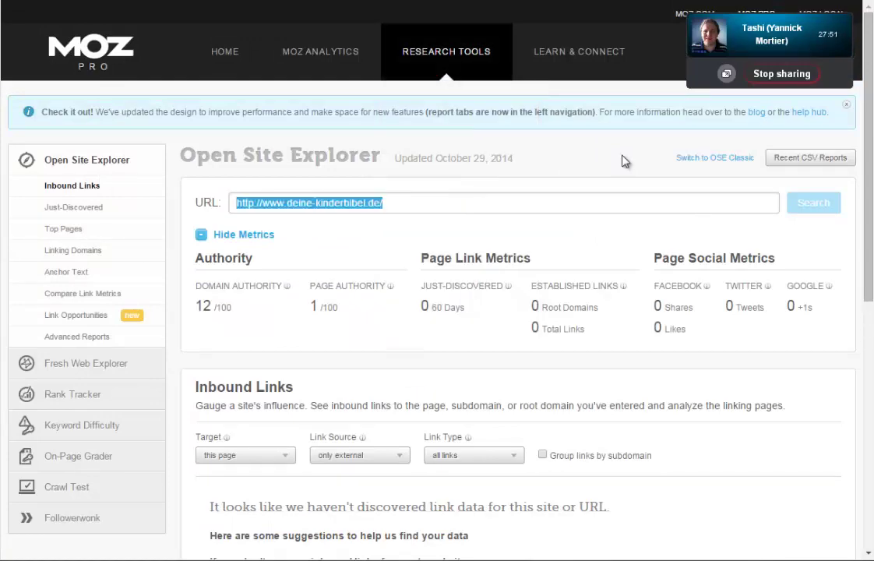
pyautogui.write('http://kidsjukebox.de/')
pyautogui.press('Return')
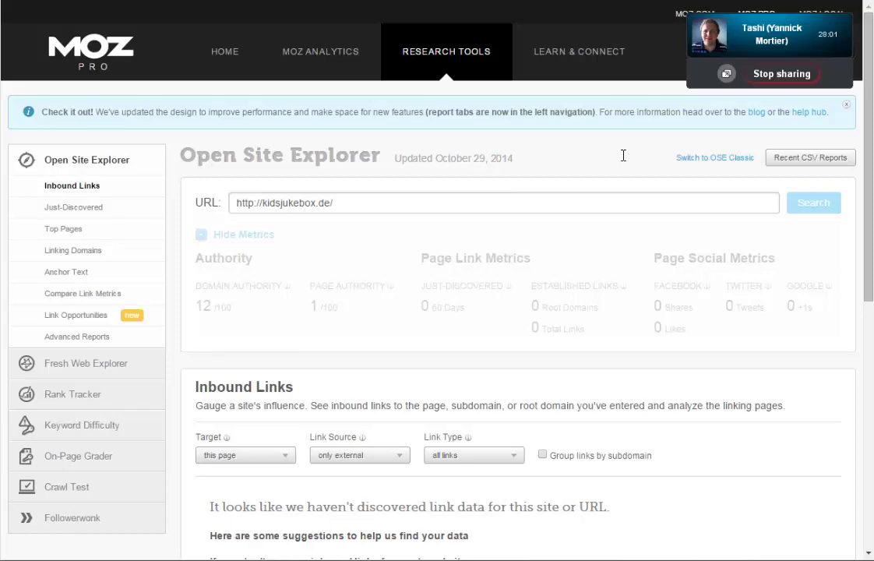
pyautogui.hotkey('ctrl', 'Tab')
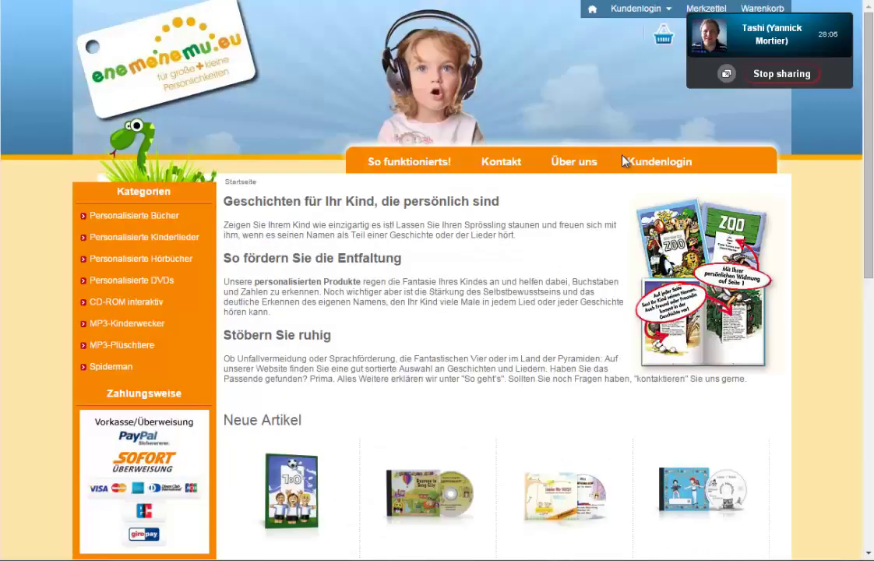
pyautogui.hotkey('ctrl', 'Tab')
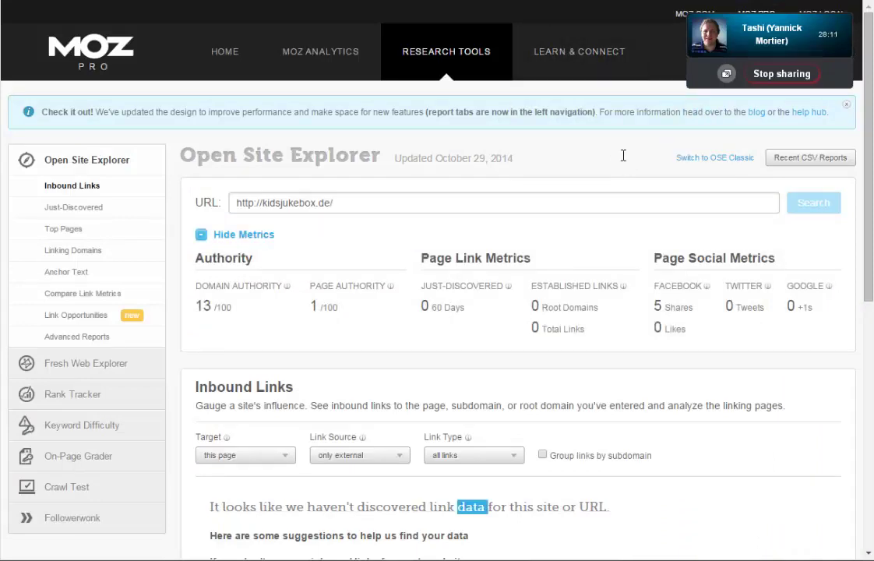
pyautogui.tripleClick(472, 507)
pyautogui.moveTo(337, 203); pyautogui.dragTo(217, 203)
pyautogui.write('http://www.enemenemu.eu/')
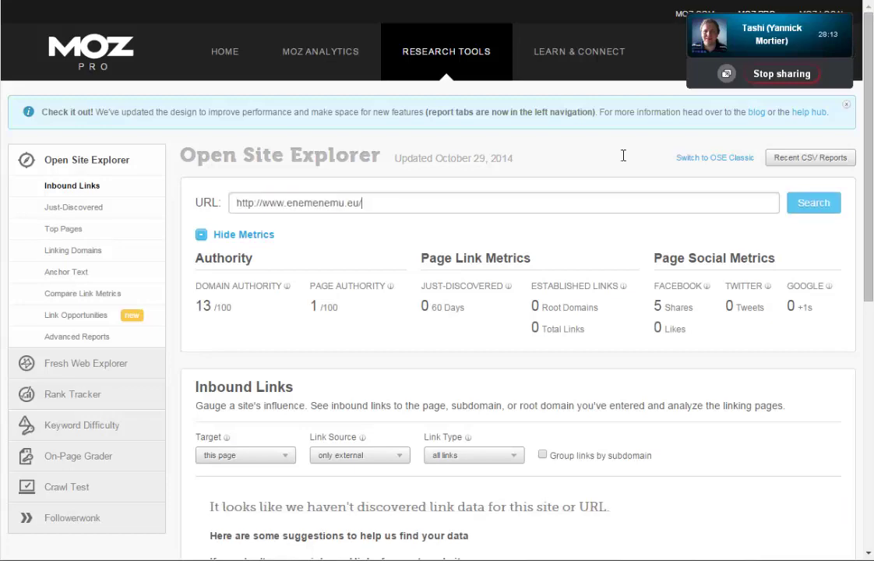
pyautogui.press('Return')
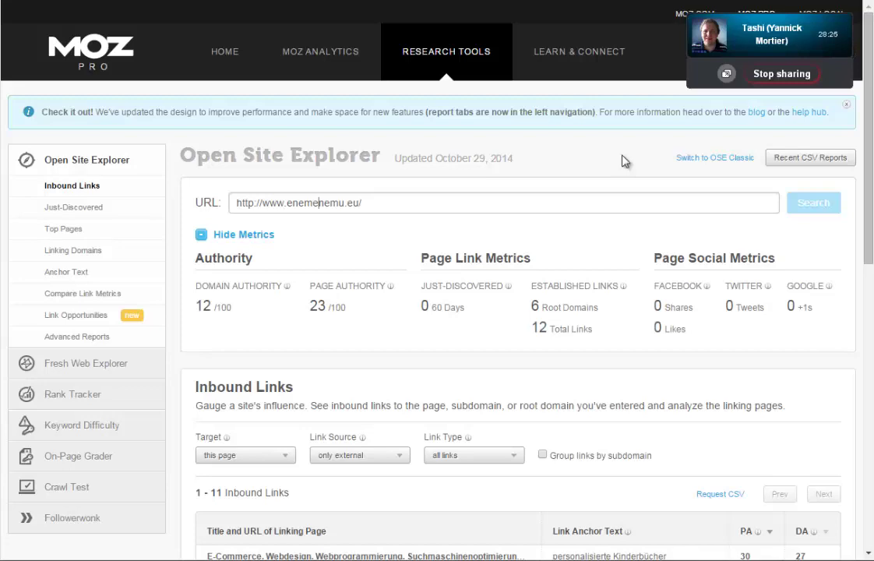
# Examine enemenemu.eu's linking root domains in Open Site Explorer and look through the products on the shop's home page
pyautogui.moveTo(599, 306); pyautogui.dragTo(539, 307)
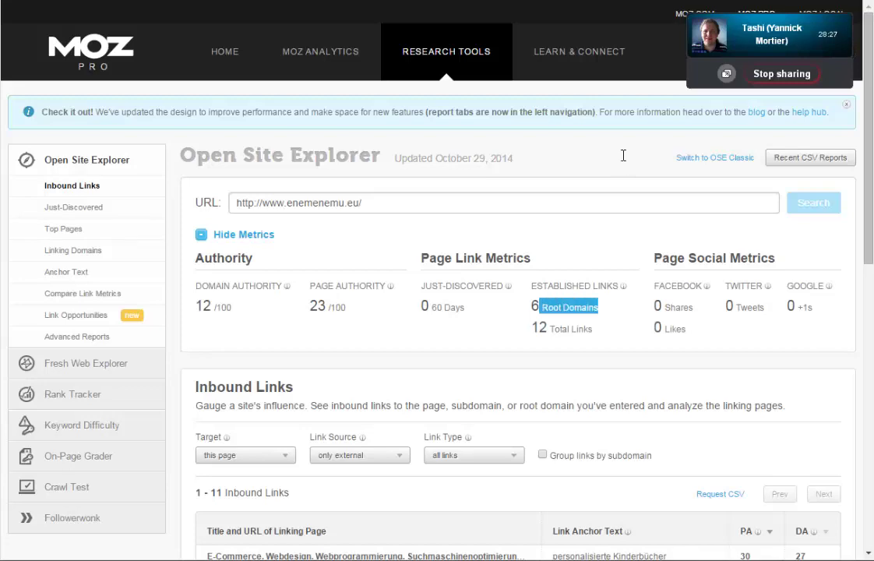
pyautogui.click(622, 156)
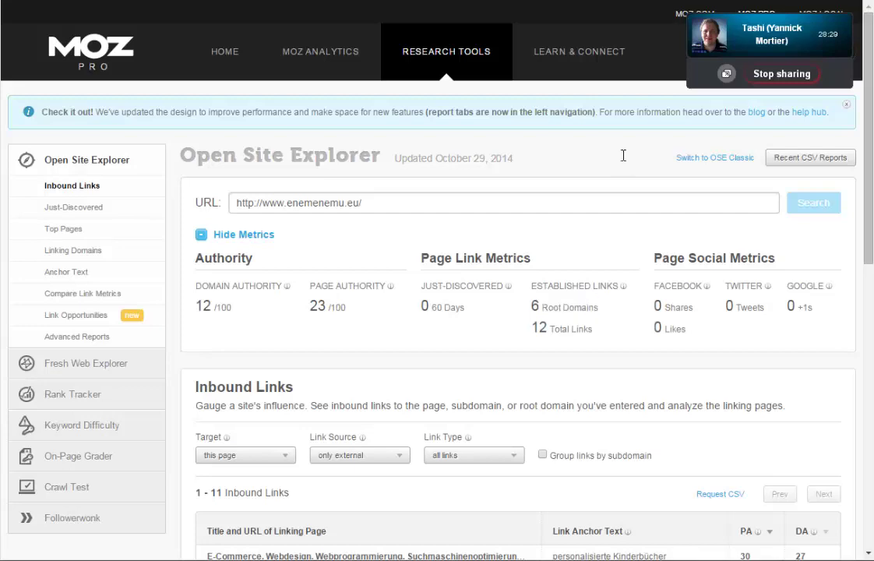
pyautogui.moveTo(598, 307); pyautogui.dragTo(531, 306)
pyautogui.click(622, 156)
pyautogui.scroll(-2, 626, 161)
pyautogui.scroll(2, 625, 161)
pyautogui.hotkey('ctrl', 'Tab')
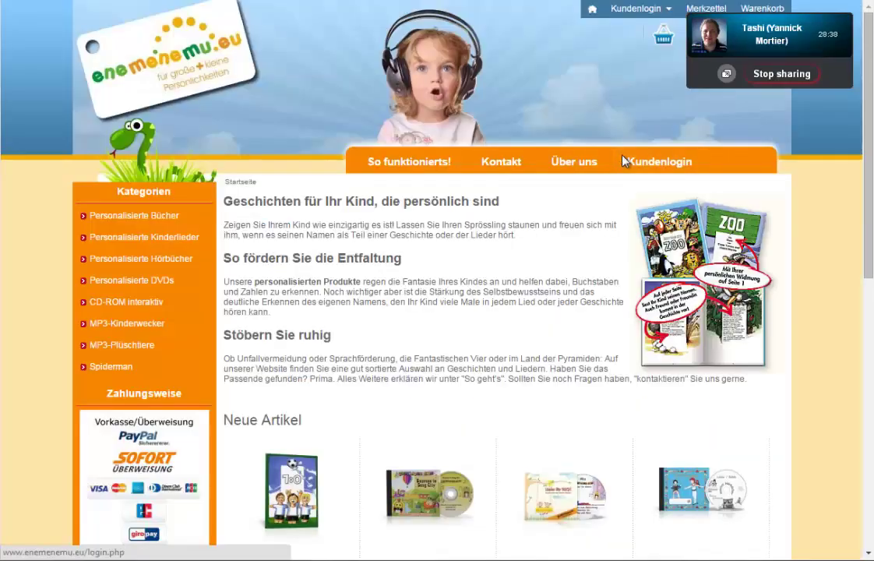
pyautogui.scroll(-7, 622, 162)
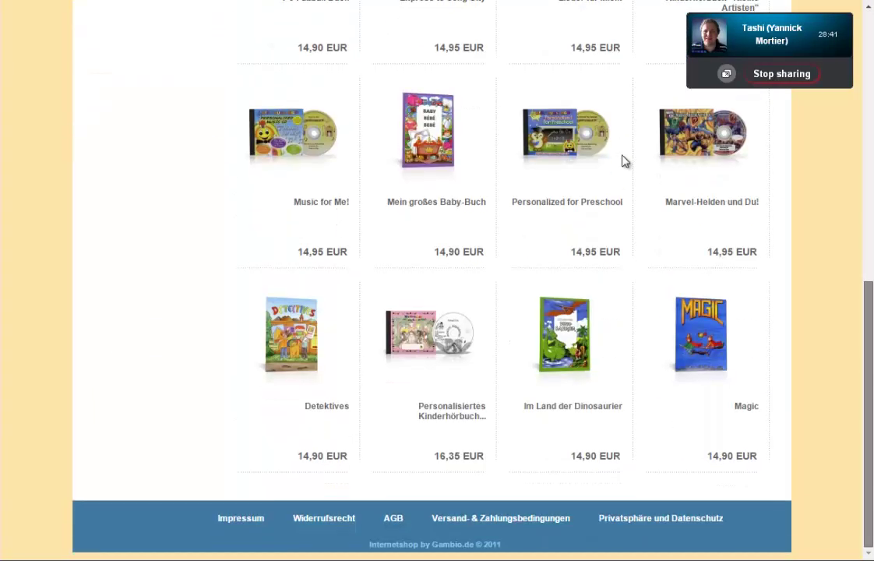
pyautogui.scroll(7, 622, 161)
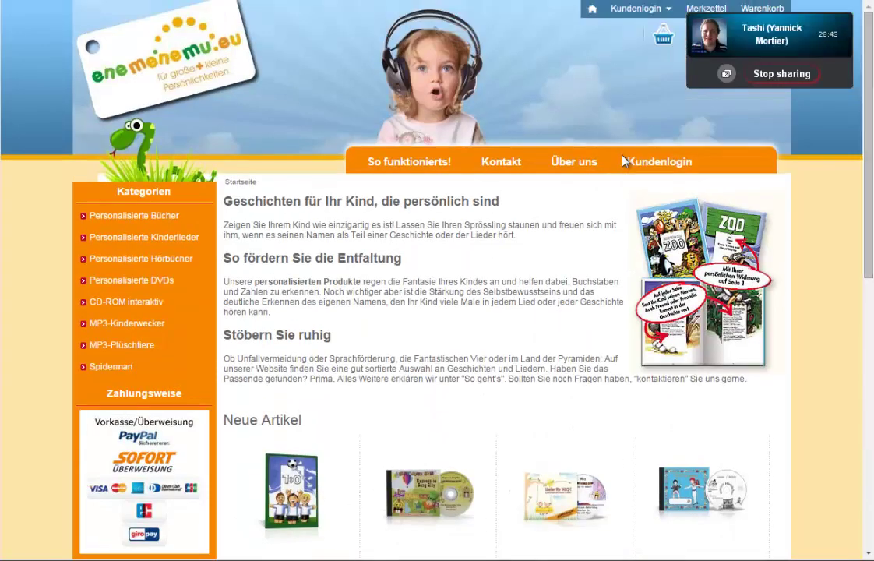
# Return to the geschenke zur taufe sheet and check the combined target traffic for positions 1 and 2 in E4:E5
pyautogui.hotkey('ctrl', 'Tab')
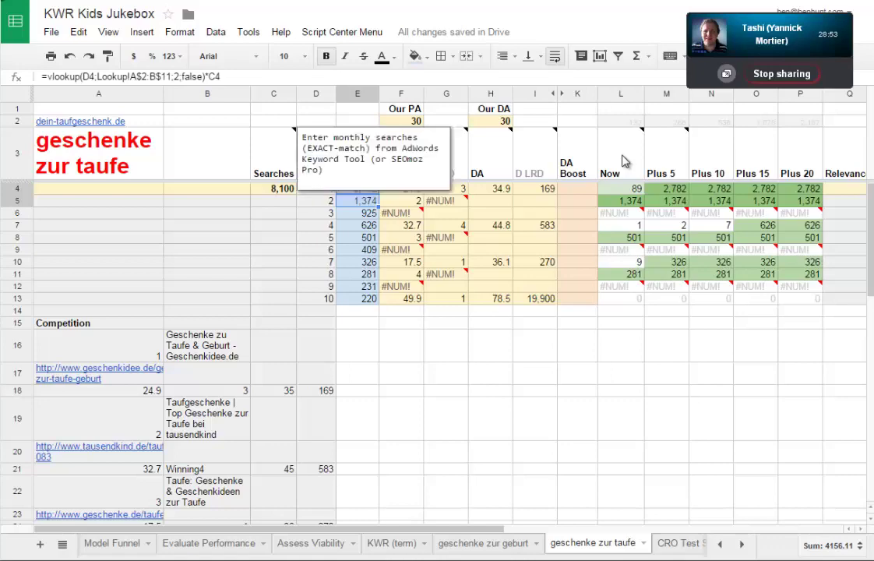
pyautogui.click(98, 154)
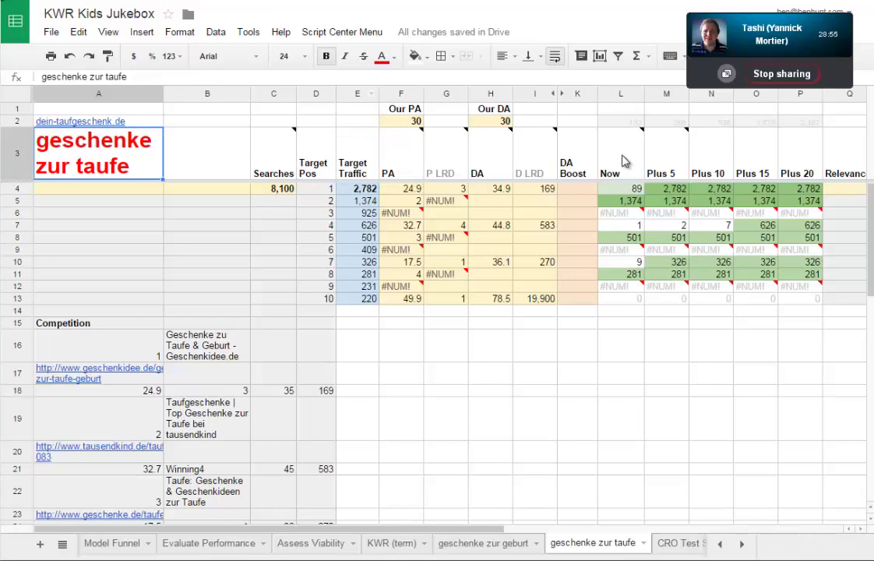
pyautogui.press('Down')
pyautogui.press('Right')
pyautogui.press('Right')
pyautogui.press('Right')
pyautogui.press('Right')
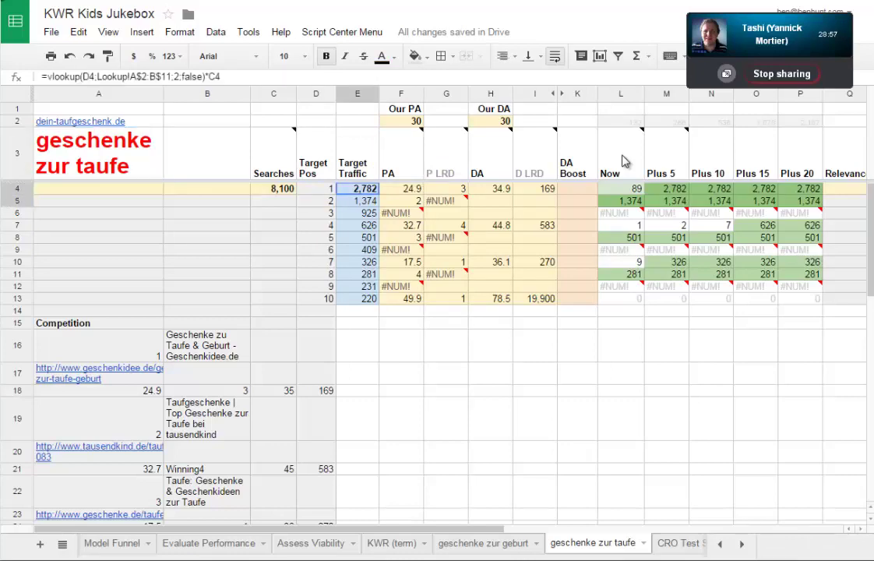
pyautogui.hotkey('shift', 'Down')
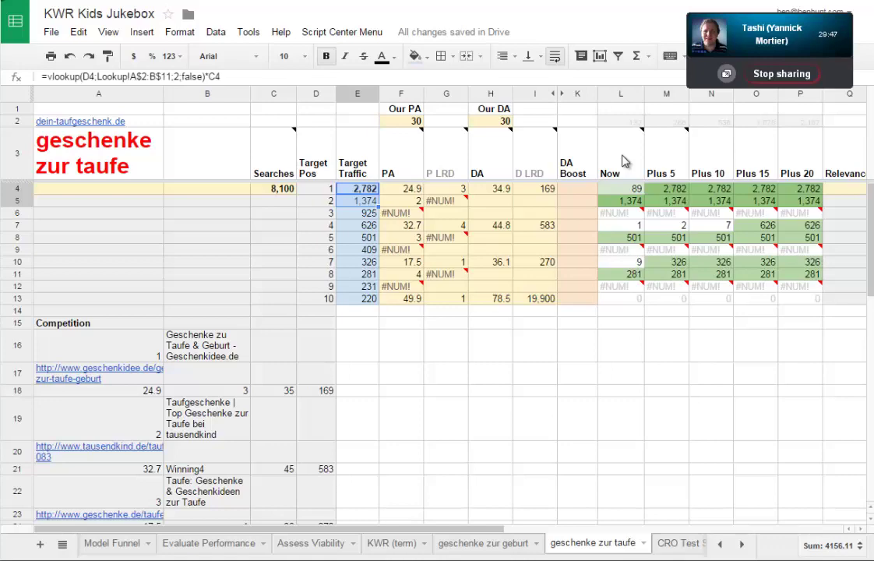
# Open the Moz Analytics dashboard for the WDFS campaign and review its visits, external links and ranked keywords
pyautogui.hotkey('ctrl', 'Tab')
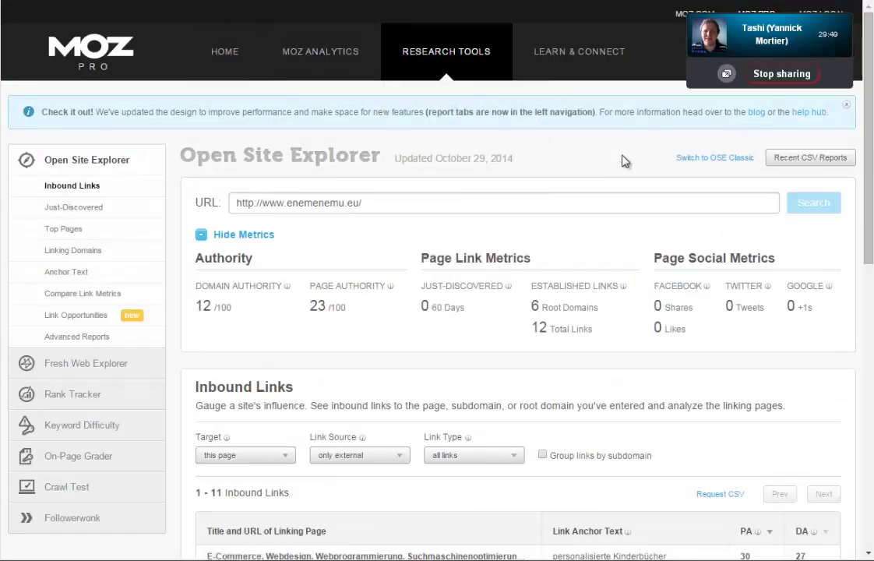
pyautogui.click(204, 1)
pyautogui.click(236, 7)
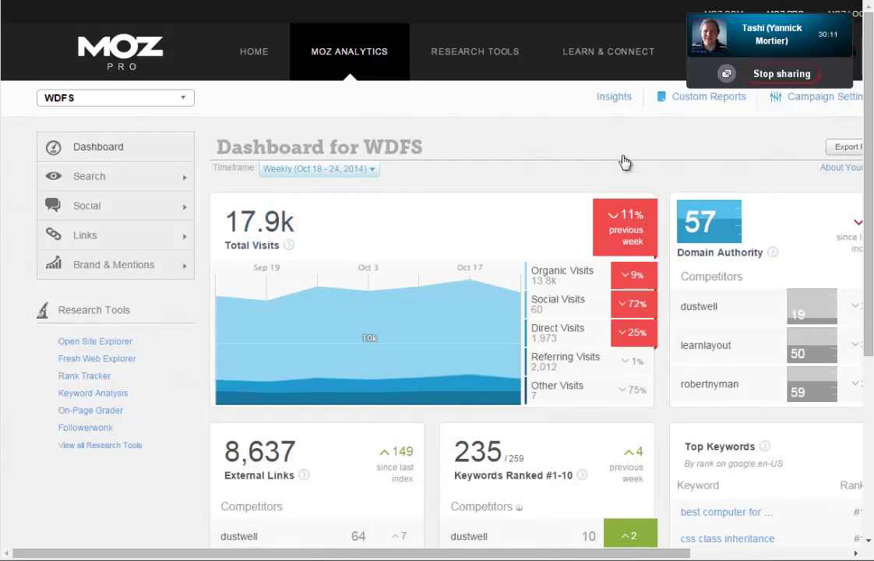
pyautogui.scroll(-5, 623, 161)
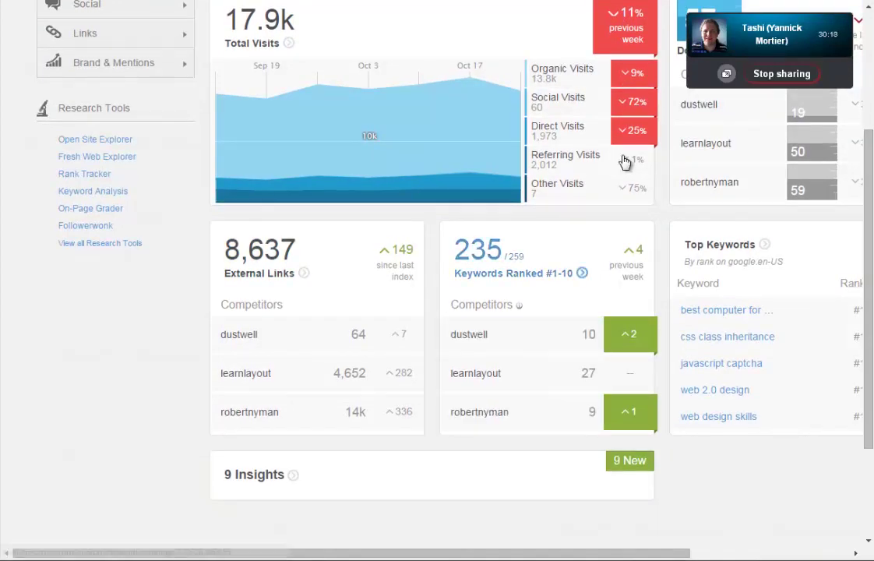
# Review the WDFS dashboard's domain authority, competitor comparisons and top keyword rankings alongside its weekly visits
pyautogui.scroll(3, 625, 161)
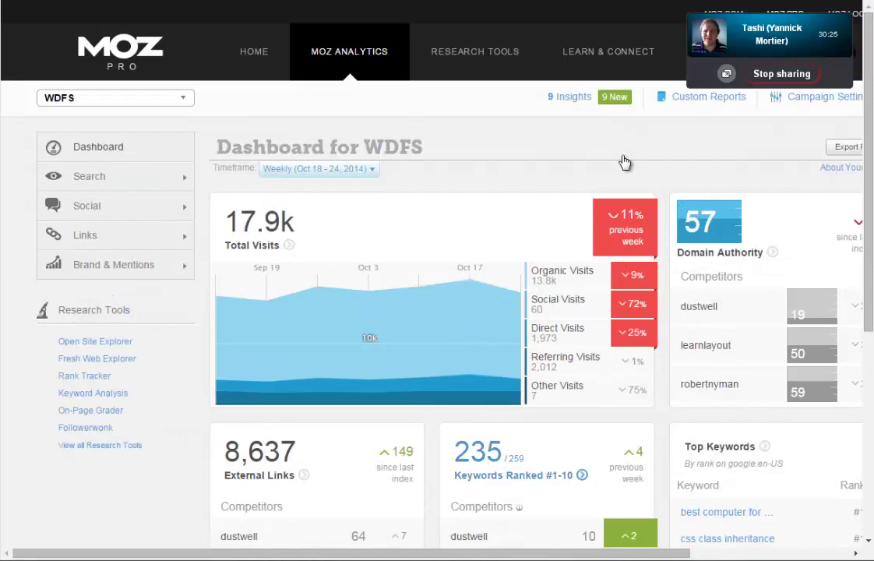
pyautogui.scroll(-3, 626, 161)
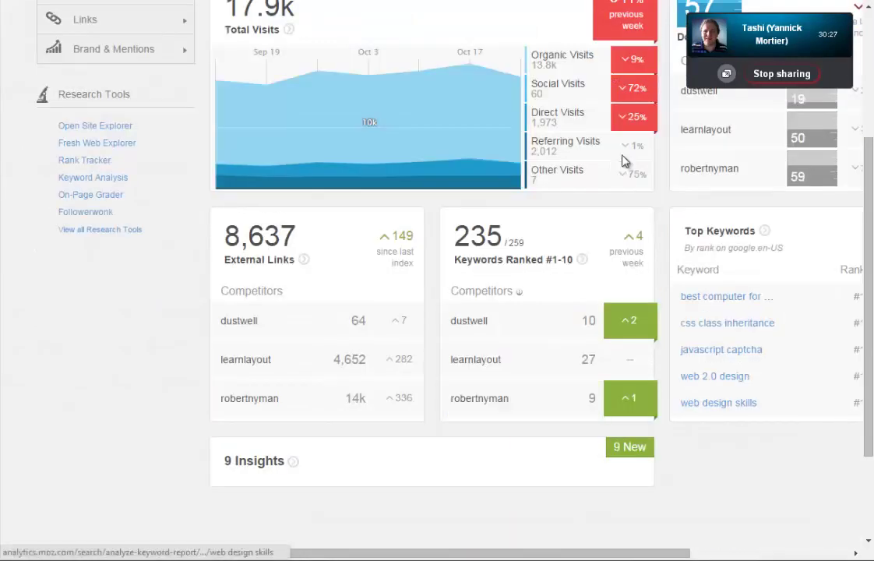
pyautogui.hscroll(2, 623, 161)
pyautogui.hscroll(-2, 623, 161)
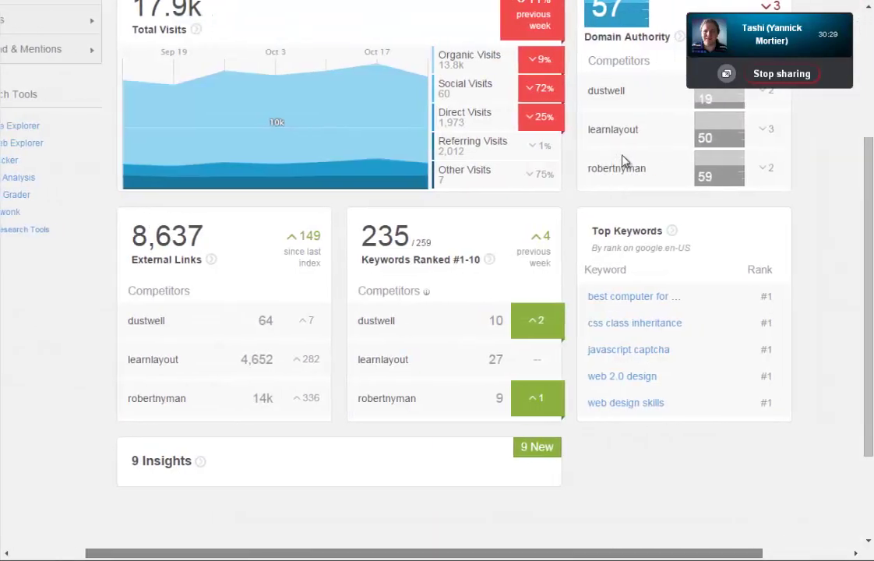
pyautogui.scroll(3, 623, 161)
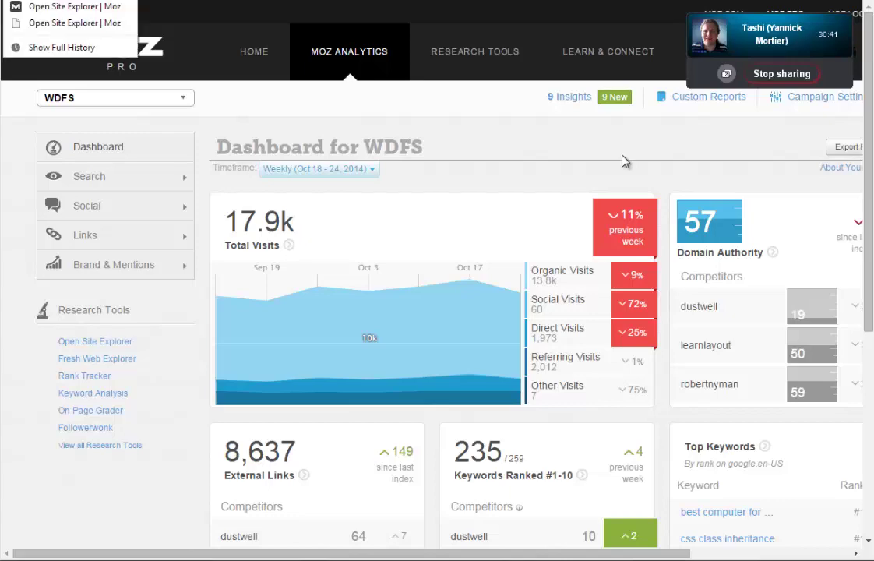
pyautogui.click(74, 6)
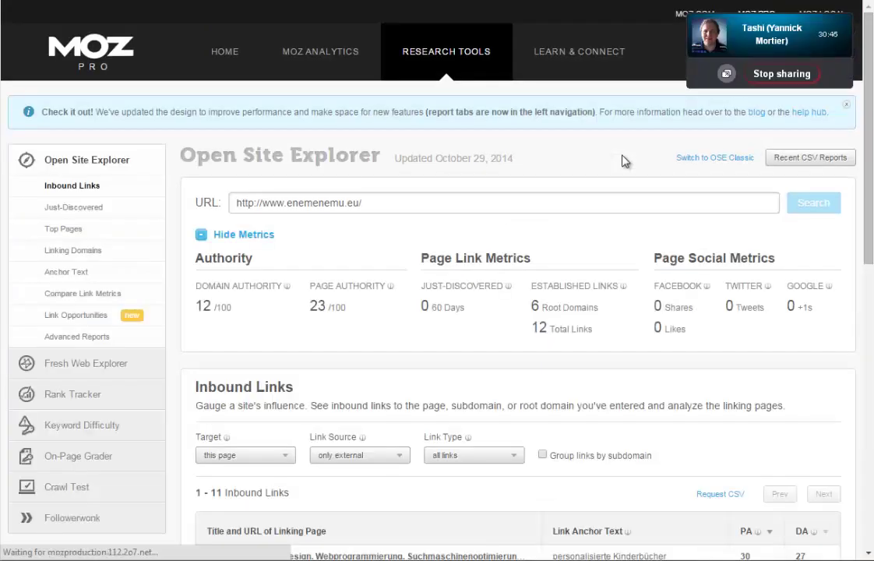
pyautogui.scroll(-2, 622, 161)
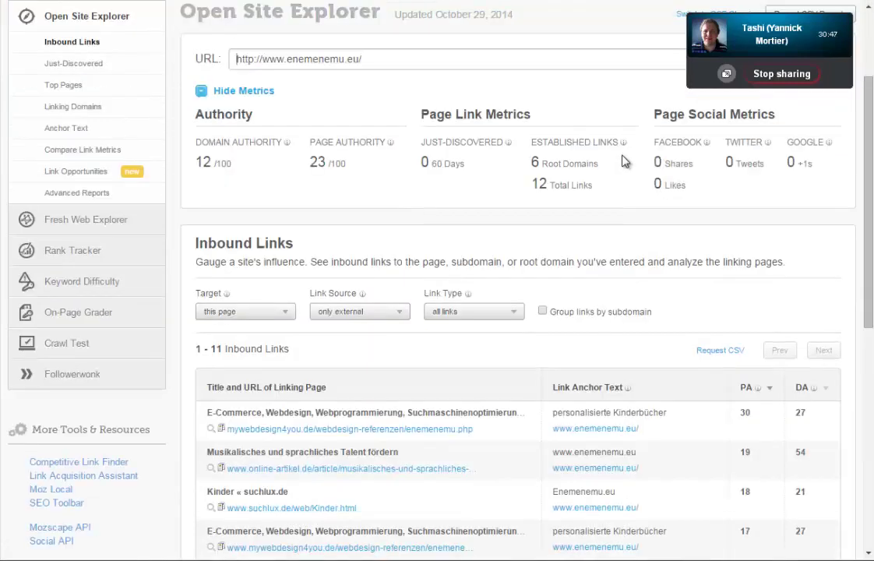
pyautogui.press('Tab')
pyautogui.click(622, 161)
pyautogui.scroll(2, 623, 161)
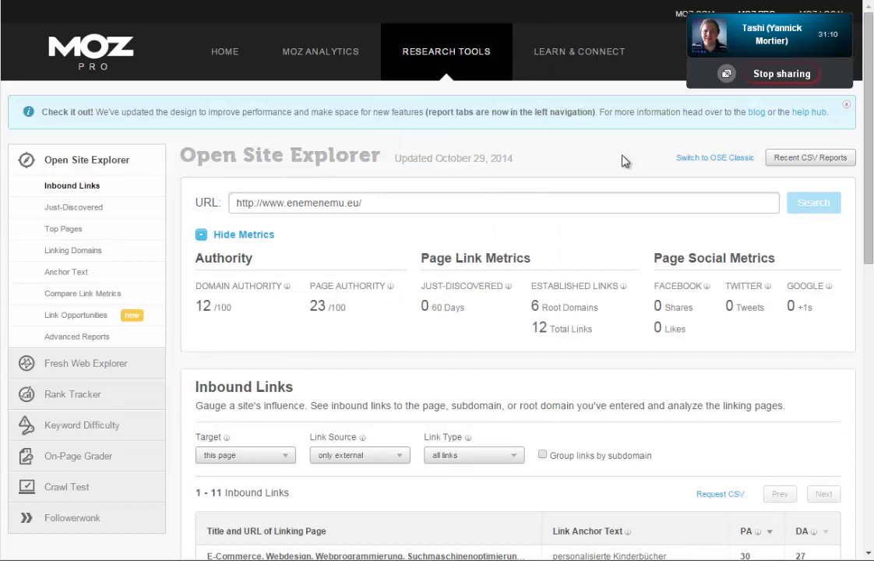
# Go past the geschenke zur taufe sheet to the Dein-Taufgeschenk.de home page and highlight the personalised children's Bible's starting price
pyautogui.hotkey('ctrl', 'Tab')
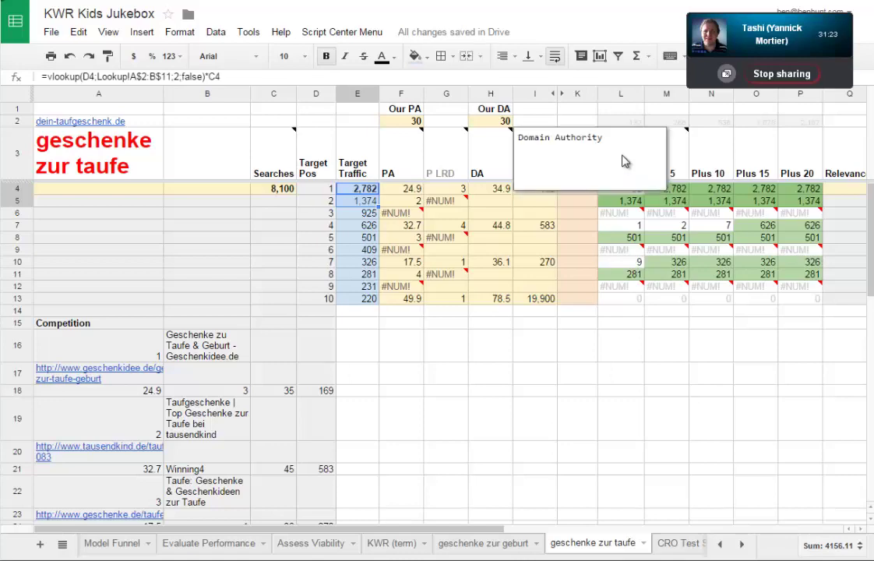
pyautogui.hotkey('ctrl', 'Tab')
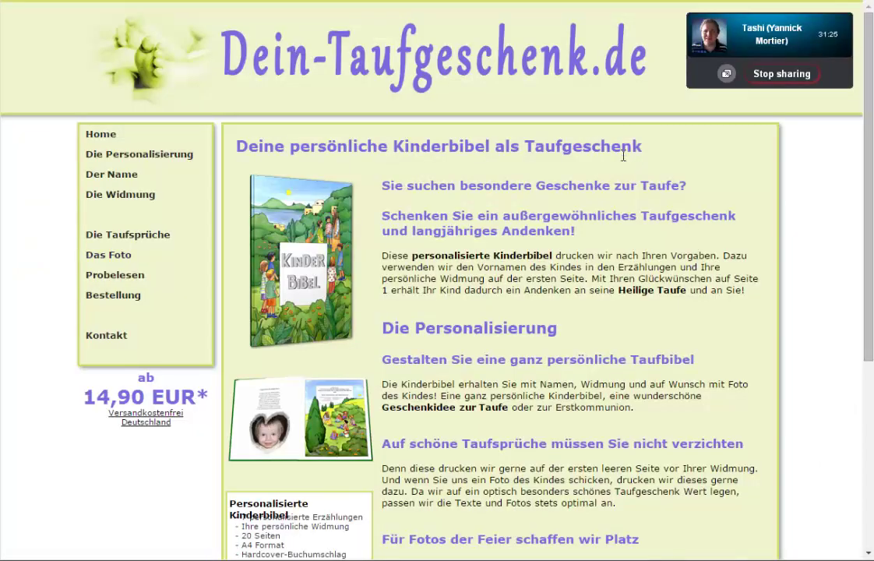
pyautogui.moveTo(210, 397); pyautogui.dragTo(83, 397)
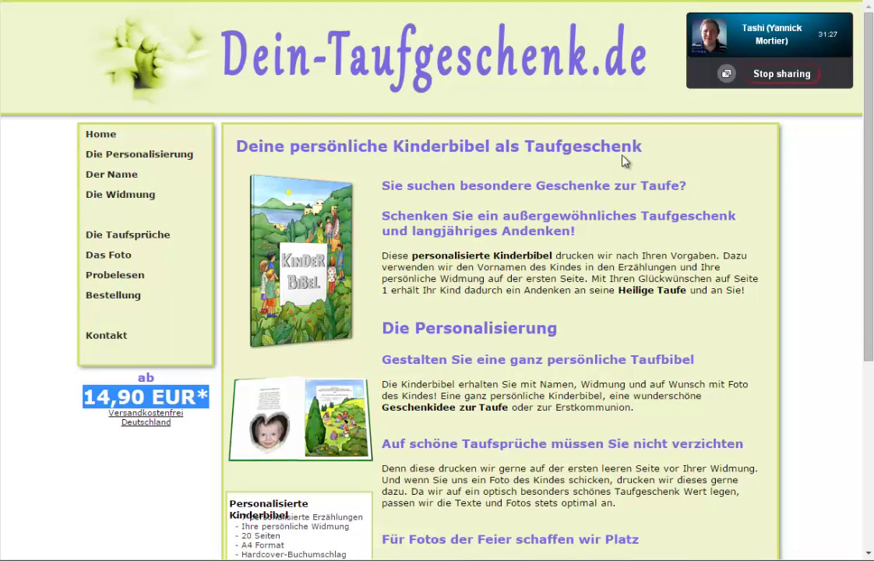